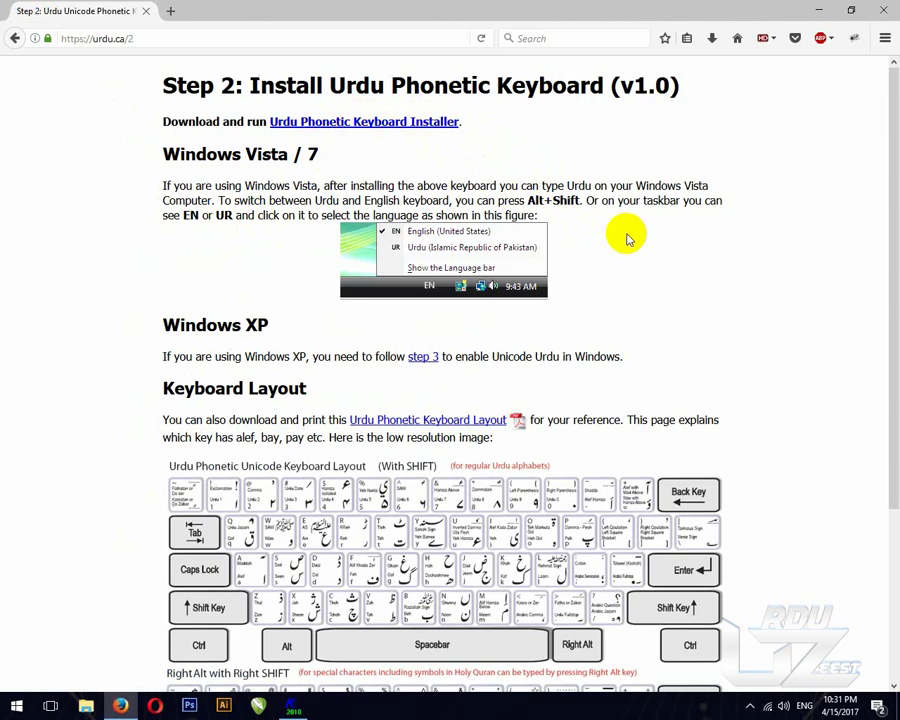
Step: Examine the language-switching instructions and the Urdu phonetic keyboard layout on the page
click(424, 285)
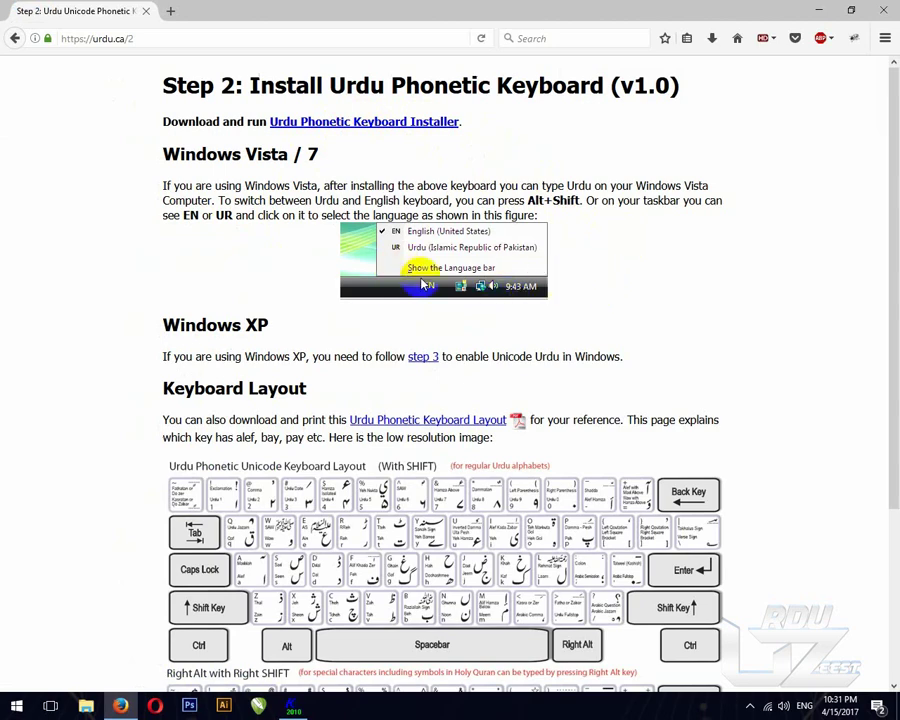
scroll(424, 285, down, 5)
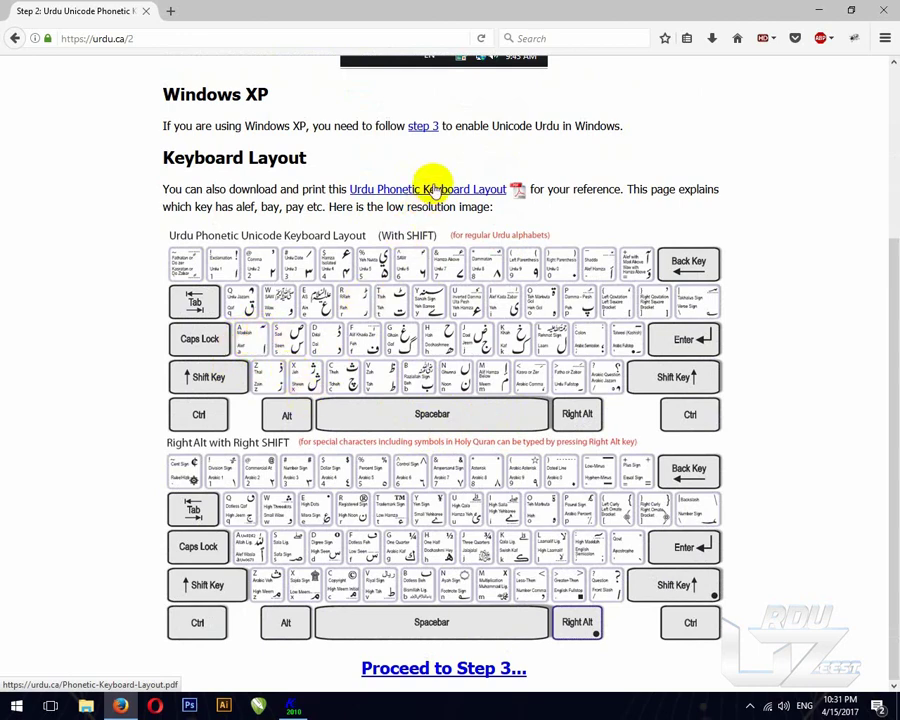
scroll(470, 195, up, 3)
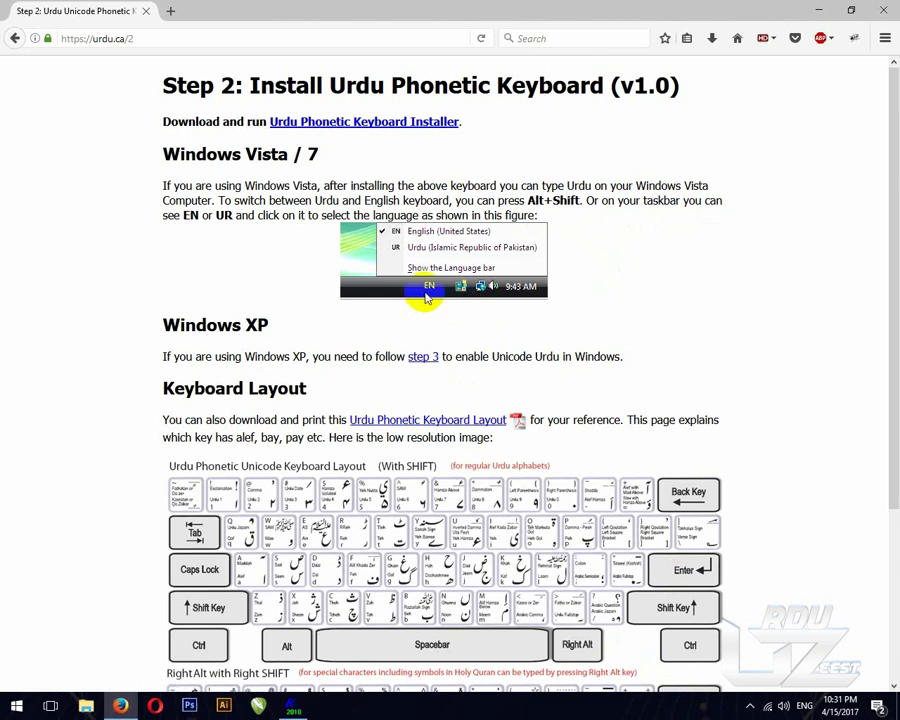
Step: Switch the input language to Urdu (Pakistan) and toggle it back to English (United States)
click(803, 708)
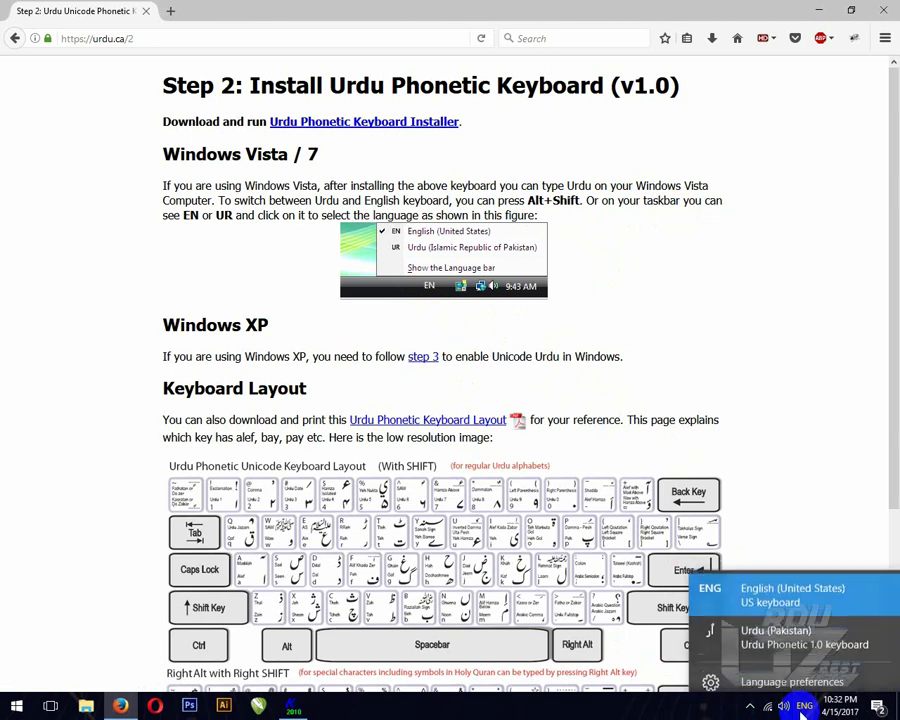
click(750, 630)
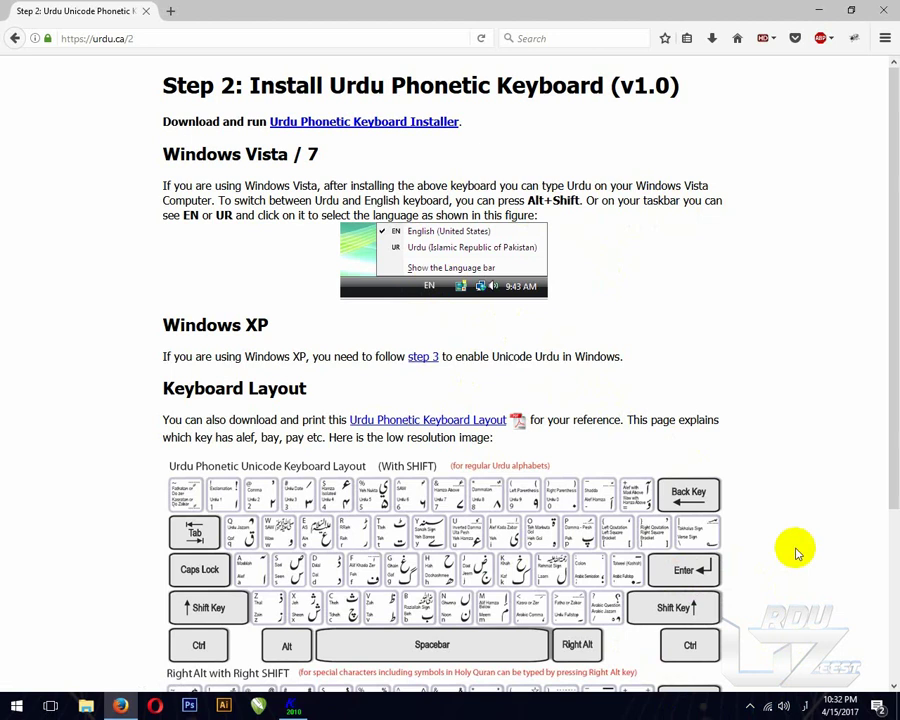
key(alt+shift)
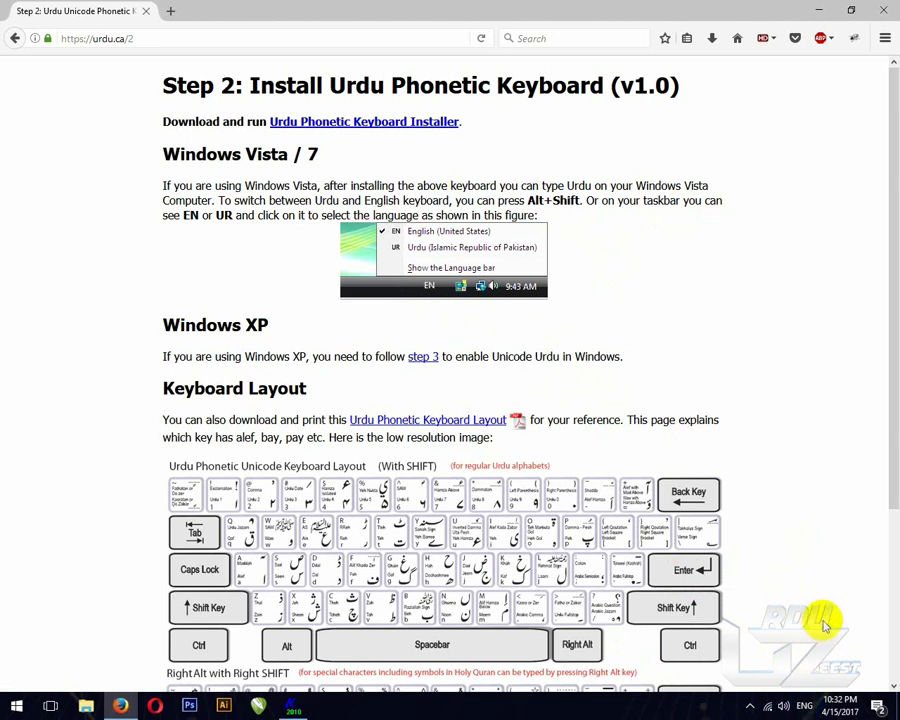
key(alt+shift)
key(alt+shift)
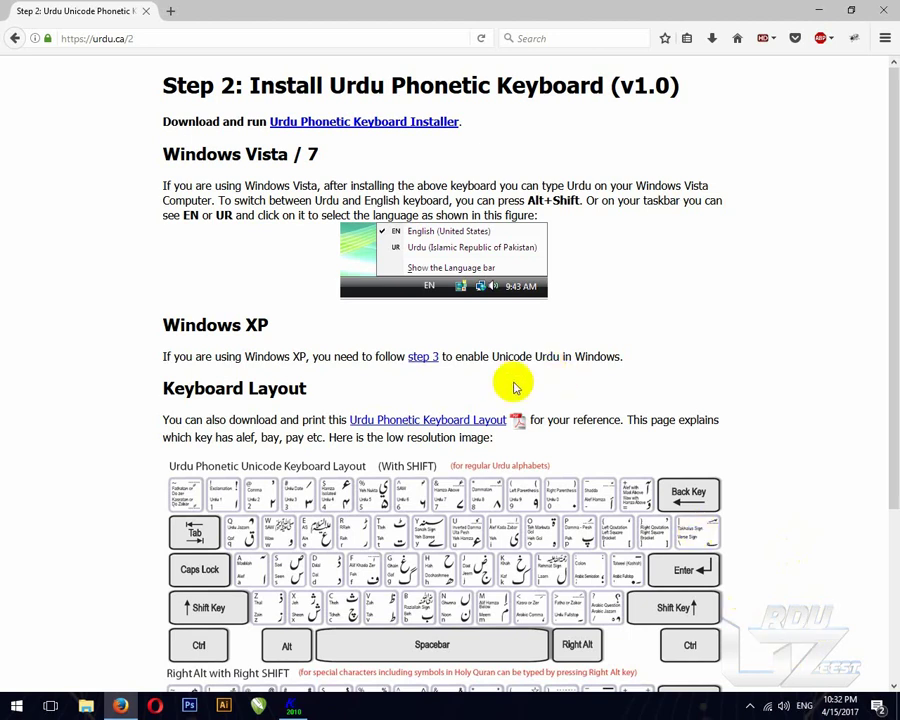
Step: Minimize the browser, switch to Kelk 2010 and zoom in on the two text lines near the page's upper right corner
click(816, 9)
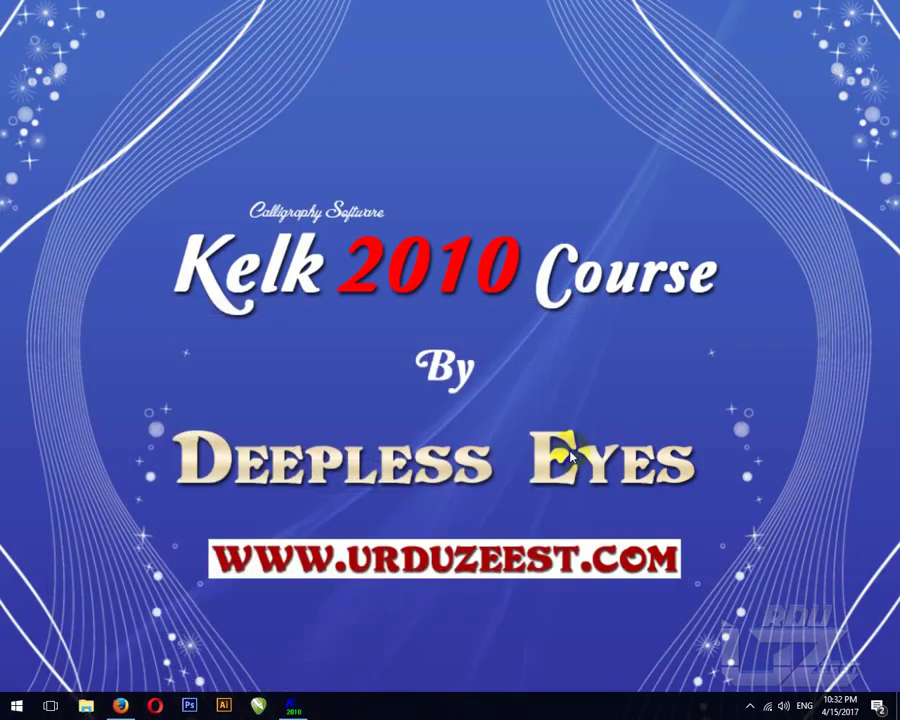
click(290, 706)
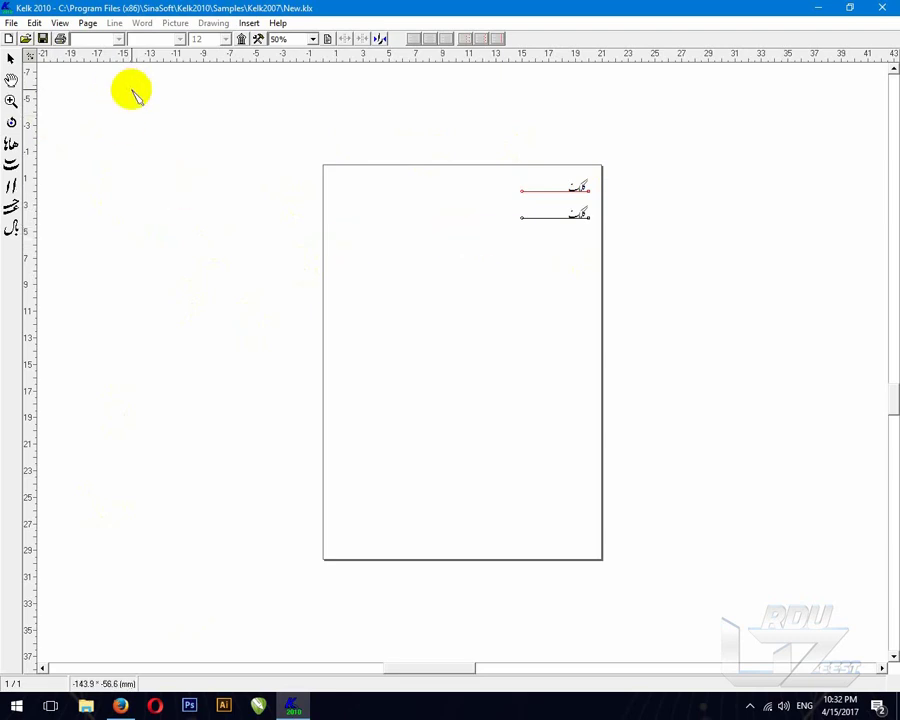
click(11, 100)
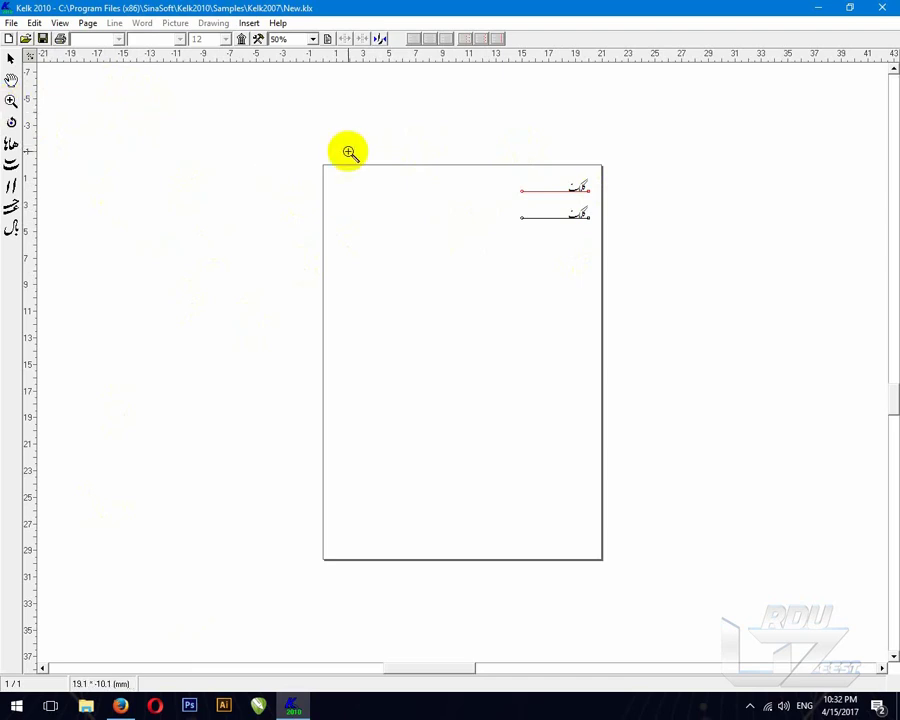
drag(351, 124, 618, 263)
scroll(650, 342, down, 3)
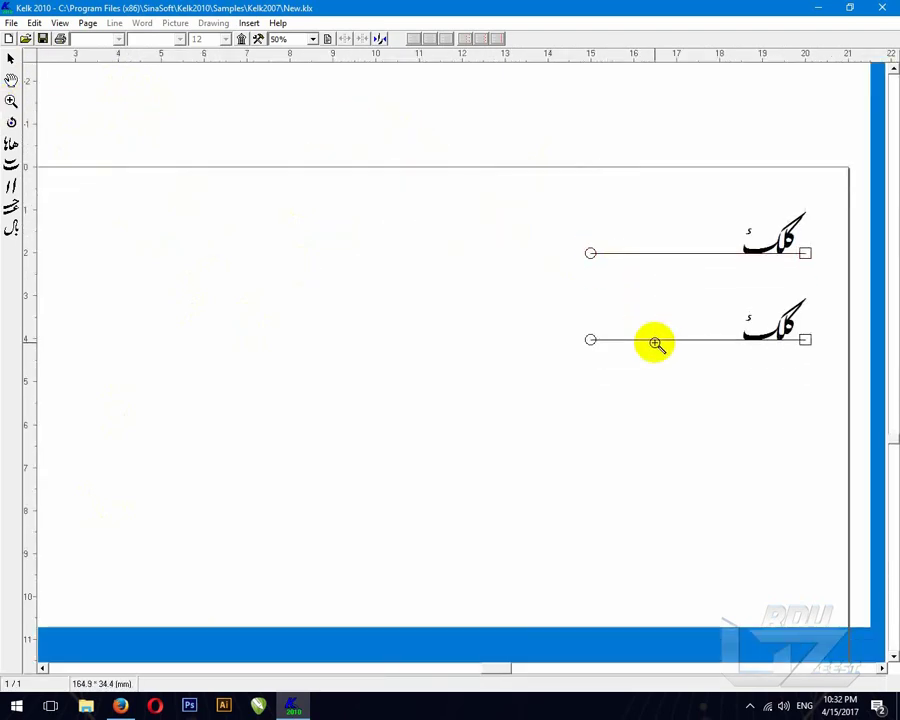
Step: Return to the selection tool and refresh the page view
click(10, 60)
click(60, 23)
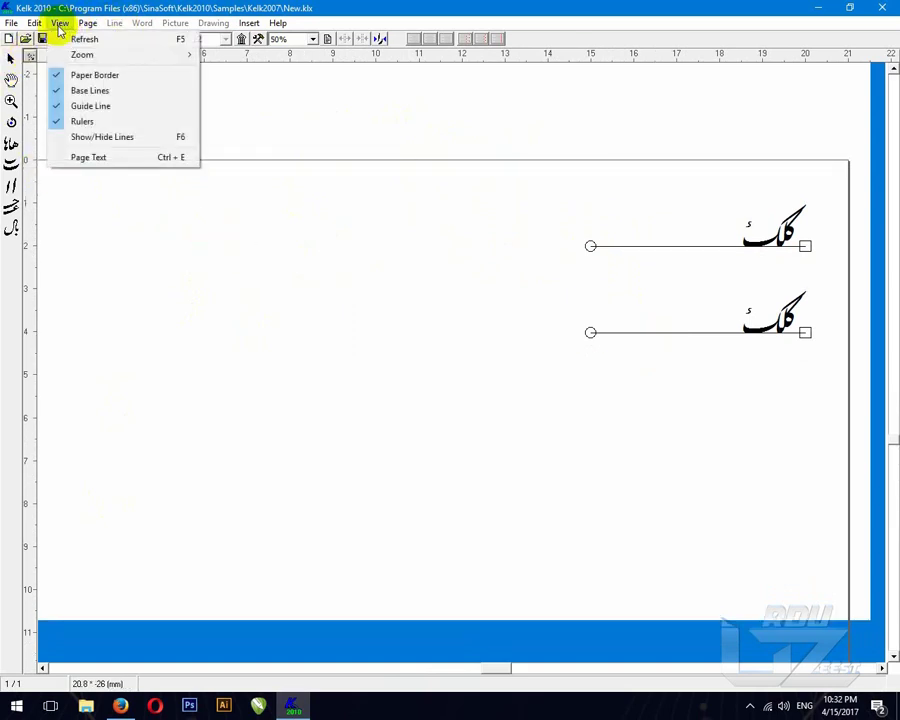
click(70, 38)
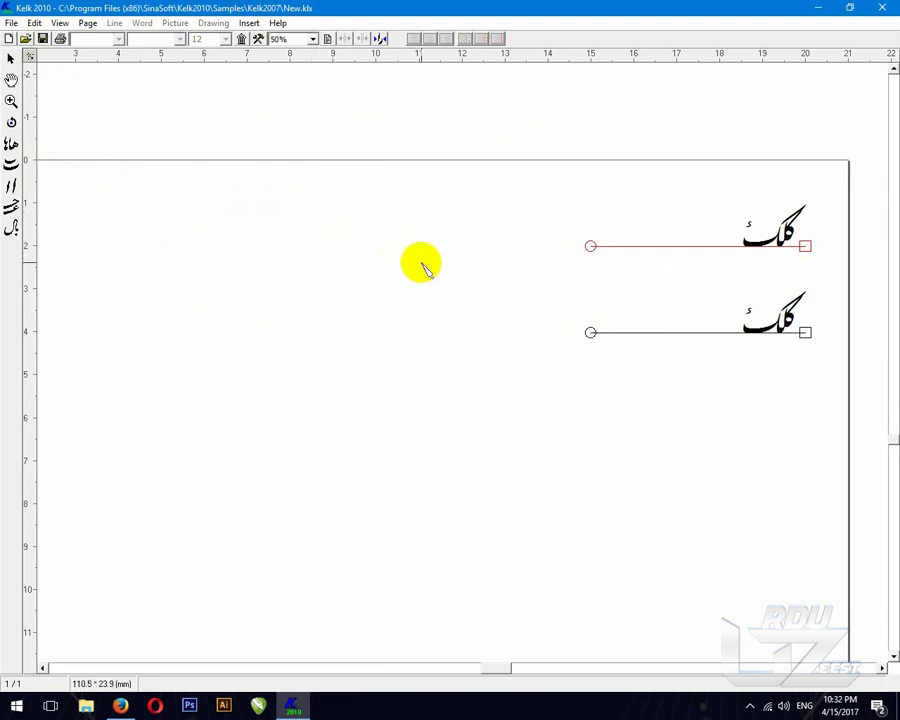
scroll(421, 265, down, 3)
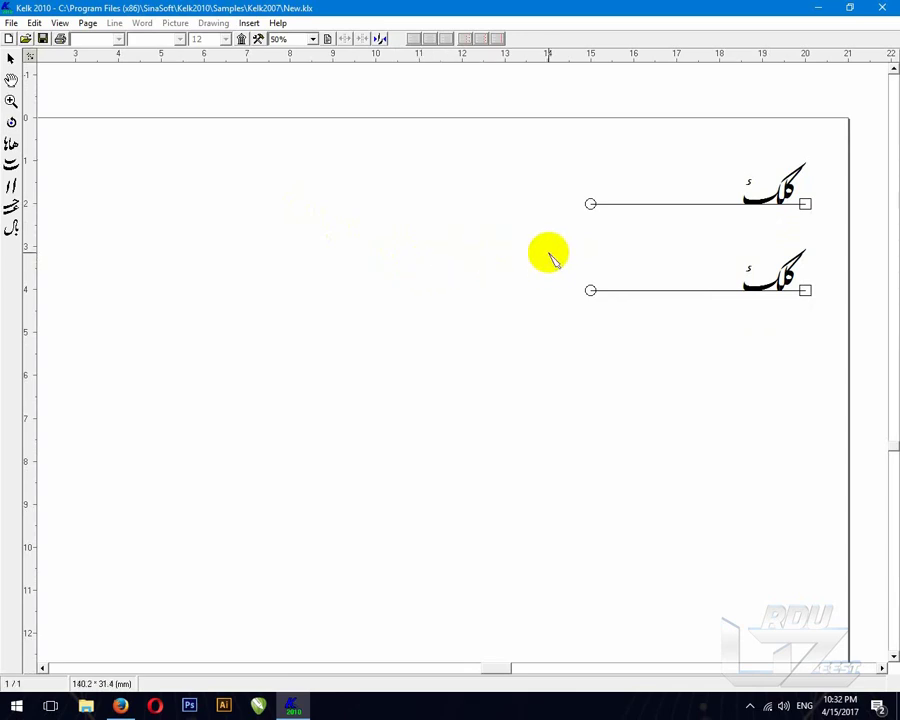
click(803, 202)
right_click(804, 204)
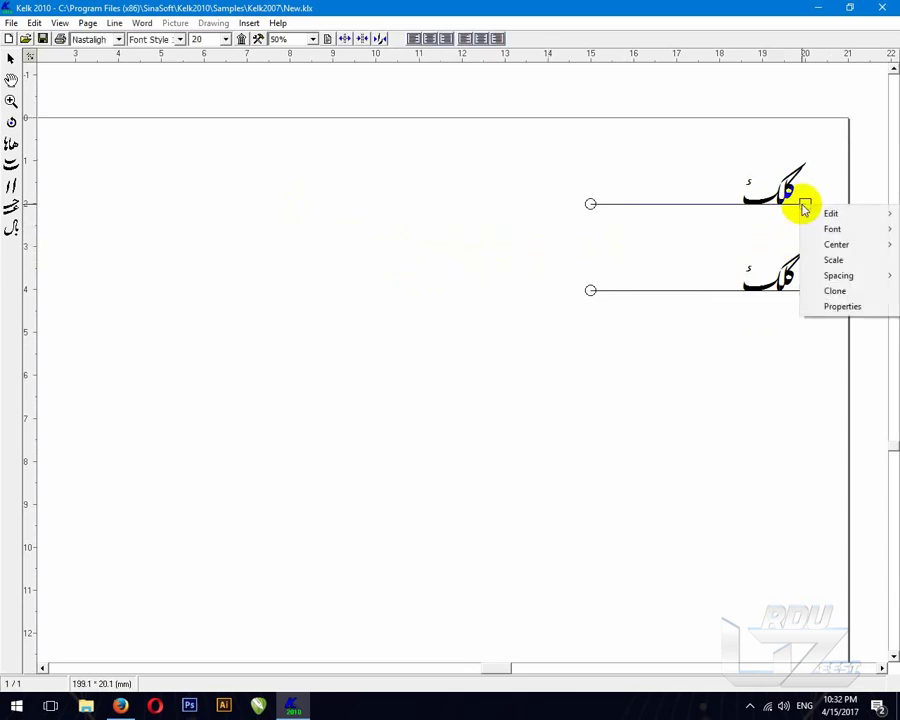
click(874, 306)
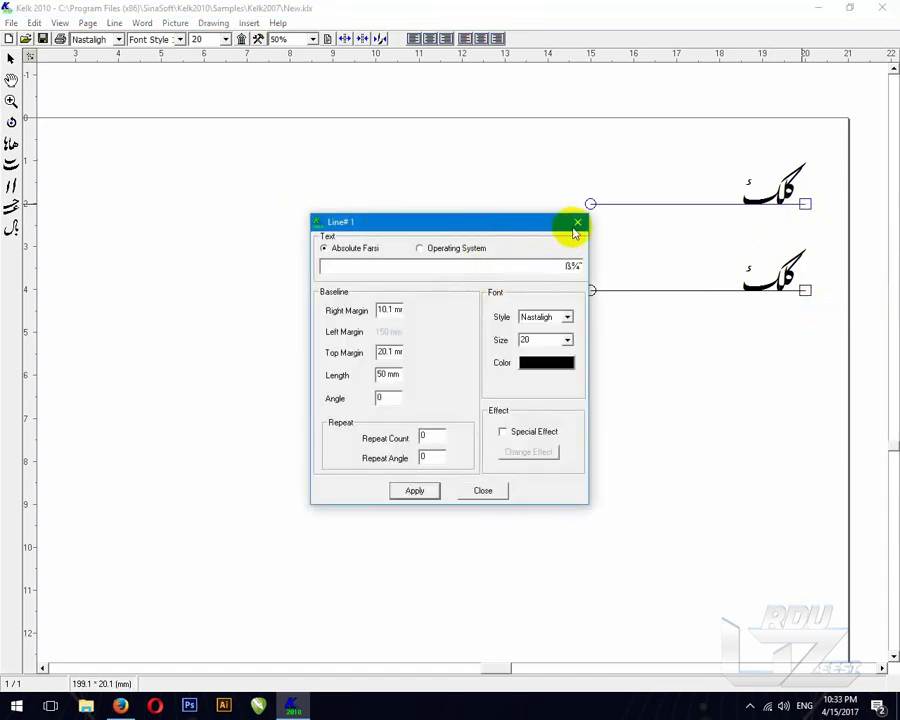
click(577, 223)
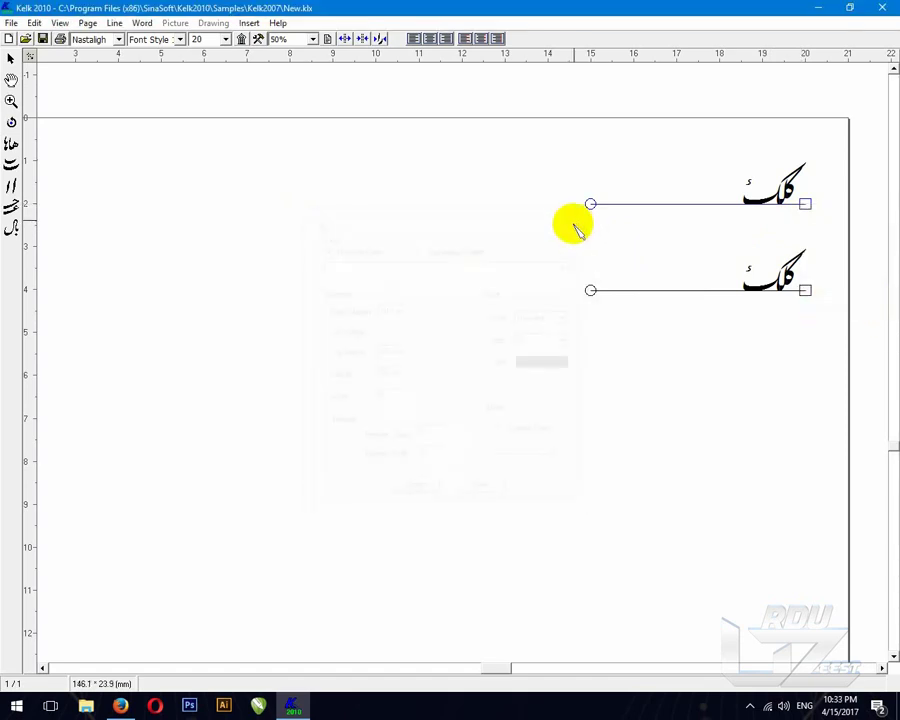
Step: Open the upper line's properties, set its text mode to Operating System and switch the input language to Urdu (Pakistan)
right_click(806, 208)
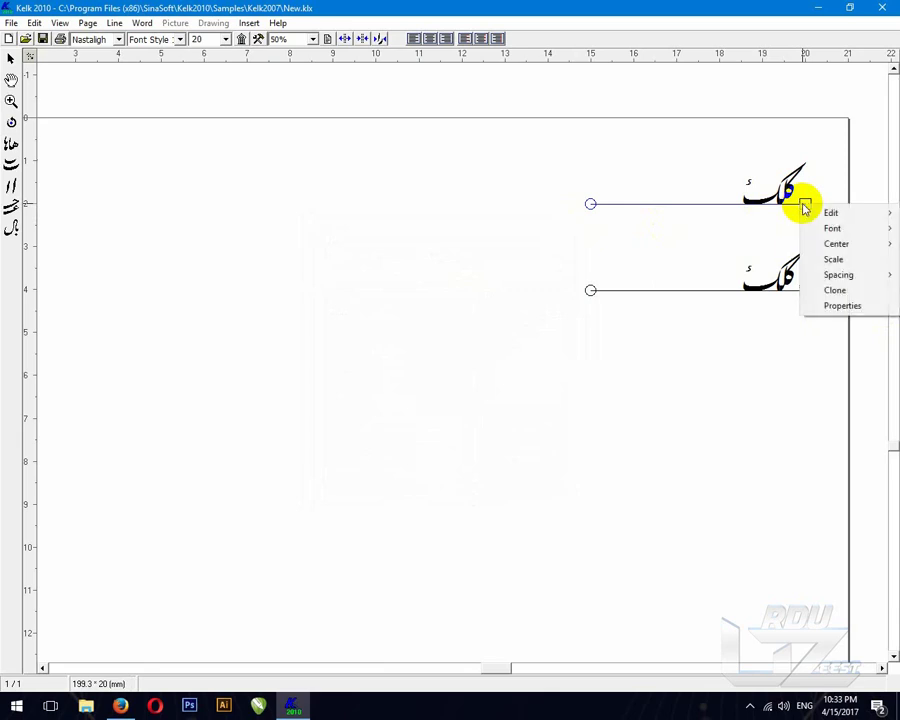
click(858, 308)
drag(502, 225, 347, 243)
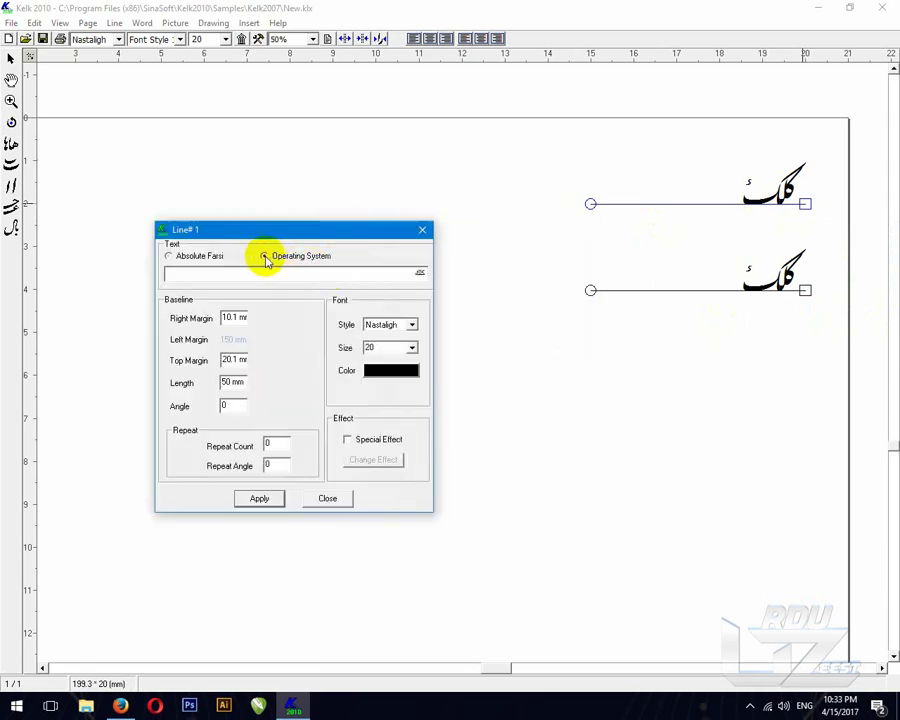
click(266, 258)
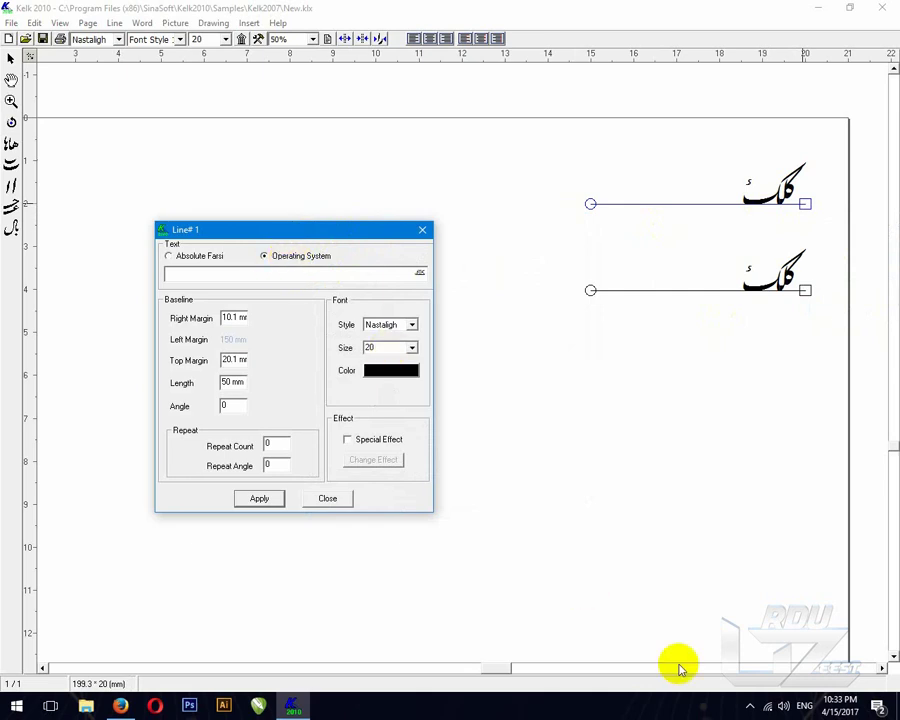
click(804, 706)
click(803, 640)
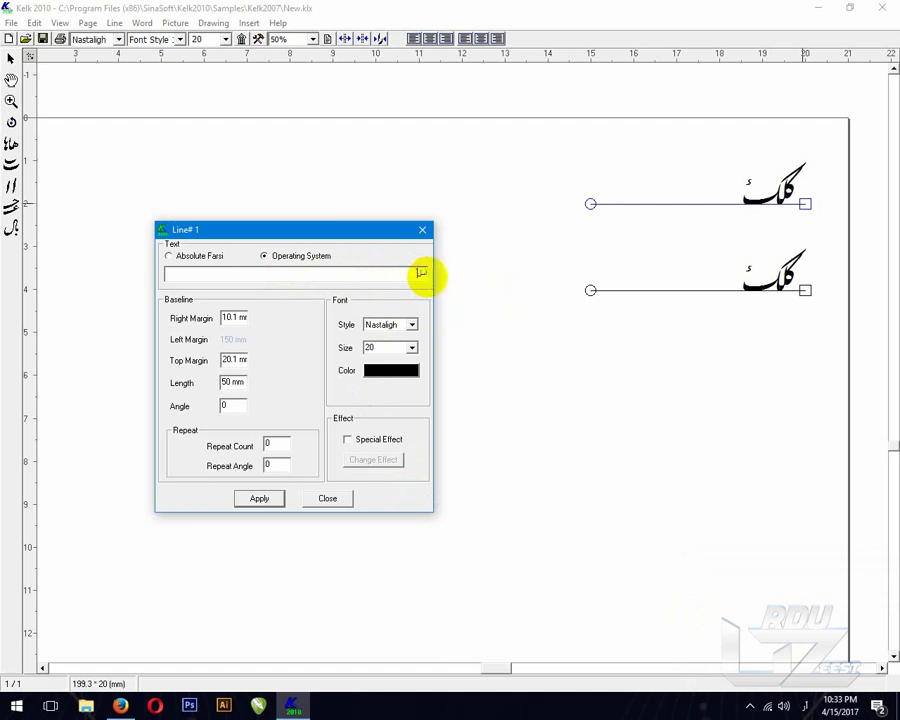
Step: Replace the upper line's text with "اسلام علی" and apply it
text(سلام)
key(BackSpace)
key(BackSpace)
text(ع)
click(264, 497)
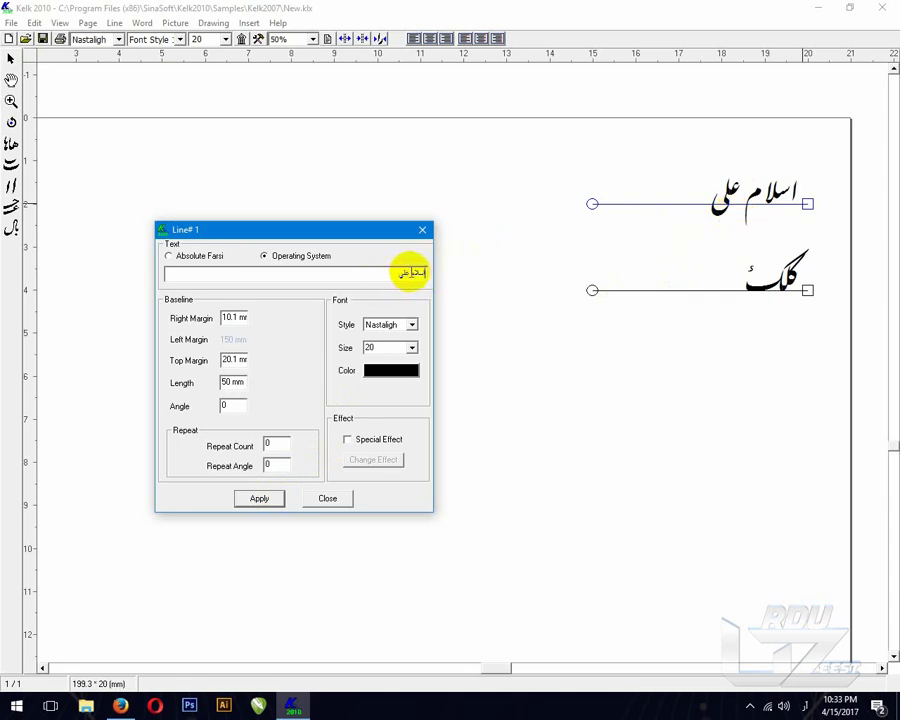
Step: Change the upper line's text to "اسلام علیم" and apply it
drag(414, 273, 438, 283)
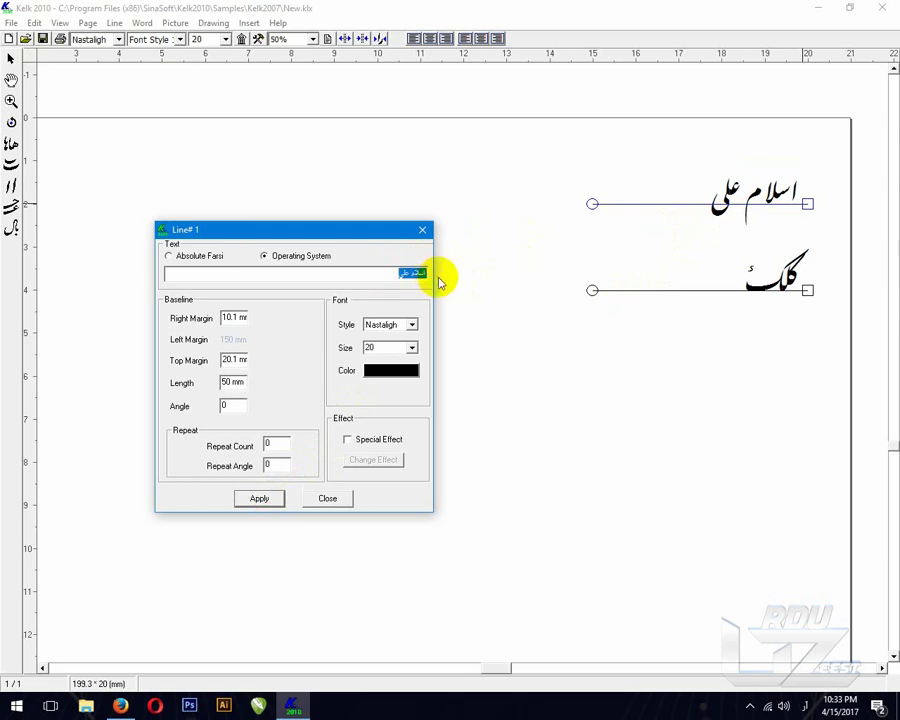
key(BackSpace)
text(اسلام علیکم)
click(281, 505)
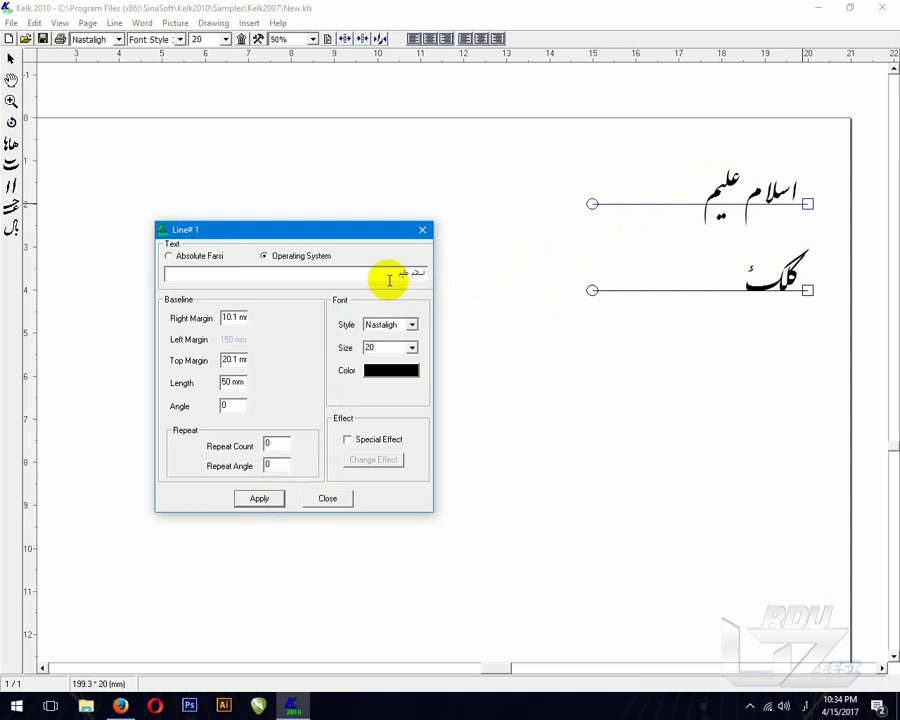
Step: Replace the upper line's greeting text with "یان" and apply it
drag(389, 277, 450, 278)
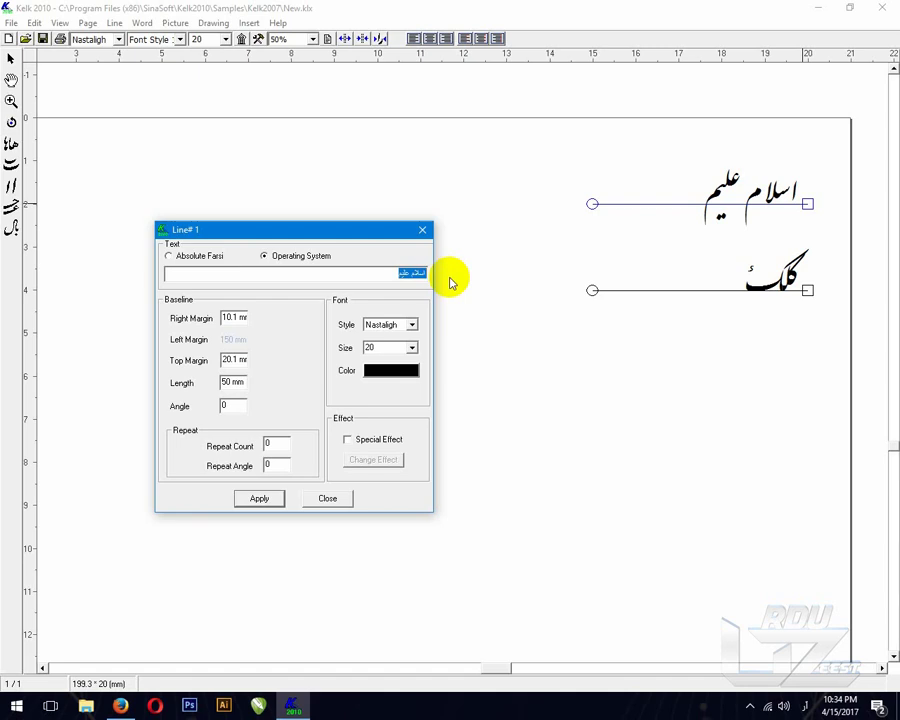
text(ب)
text(یان)
key(Return)
key(BackSpace)
key(BackSpace)
key(BackSpace)
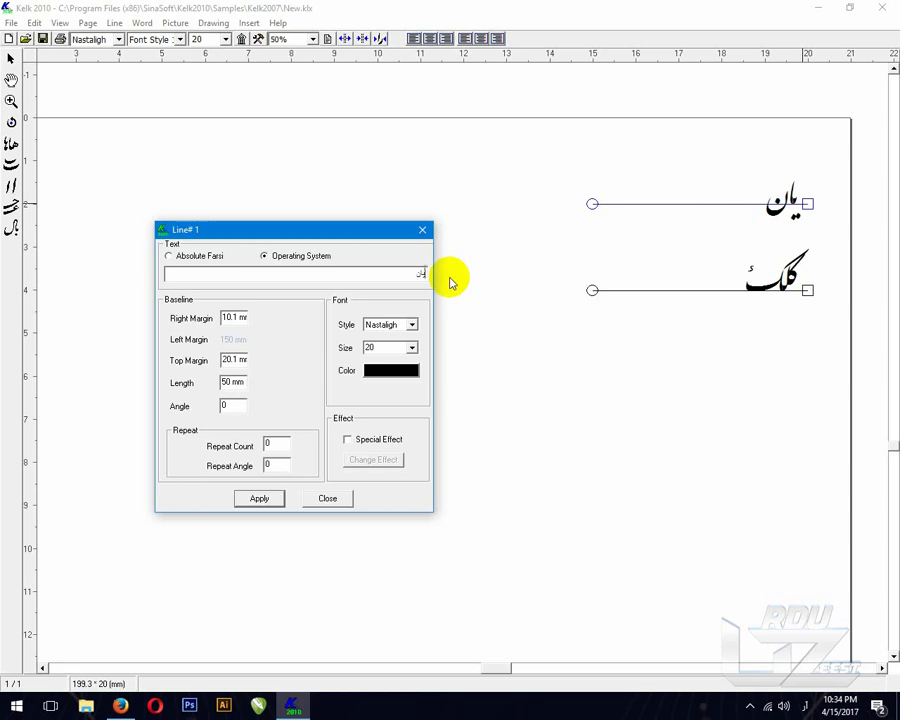
Step: Replace the upper line's text with the single letter "پ" and apply it
drag(412, 273, 432, 279)
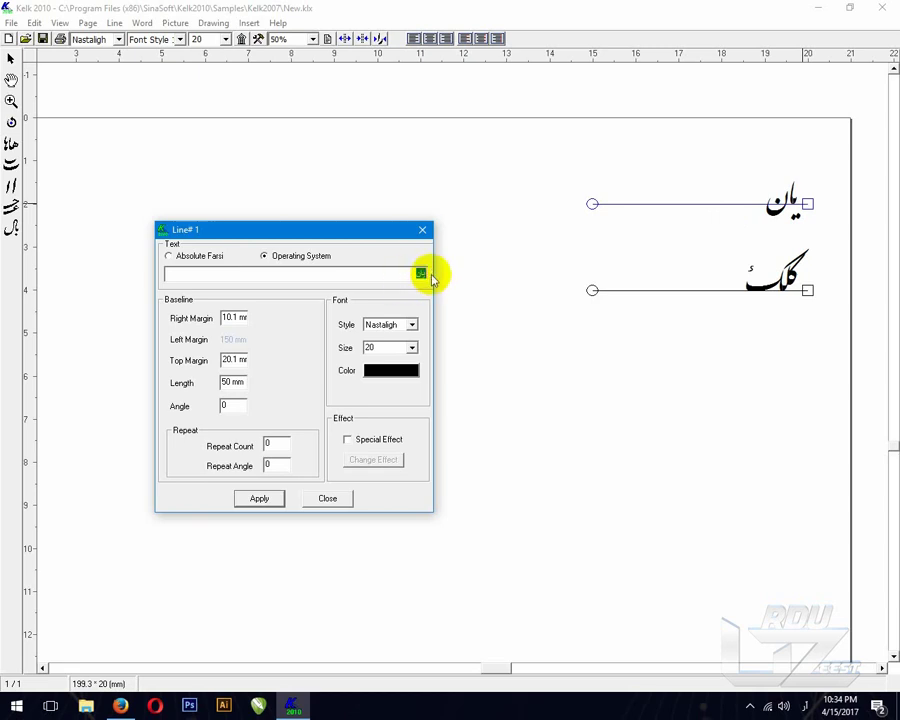
click(432, 279)
key(BackSpace)
text(پ)
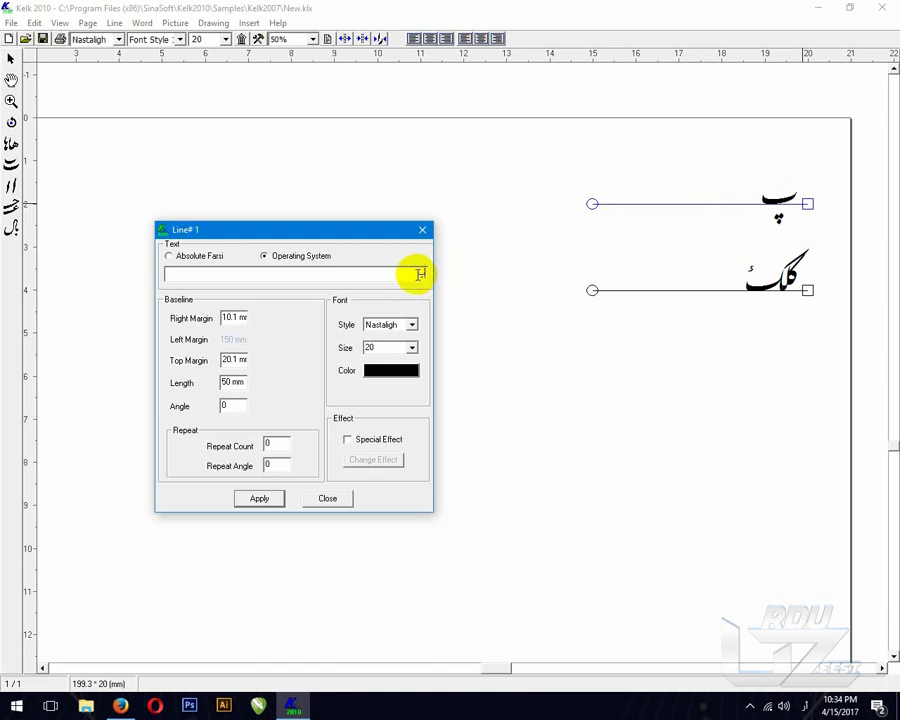
Step: Set the upper line's text to "یا" and change it to "پاستان"
drag(419, 274, 432, 279)
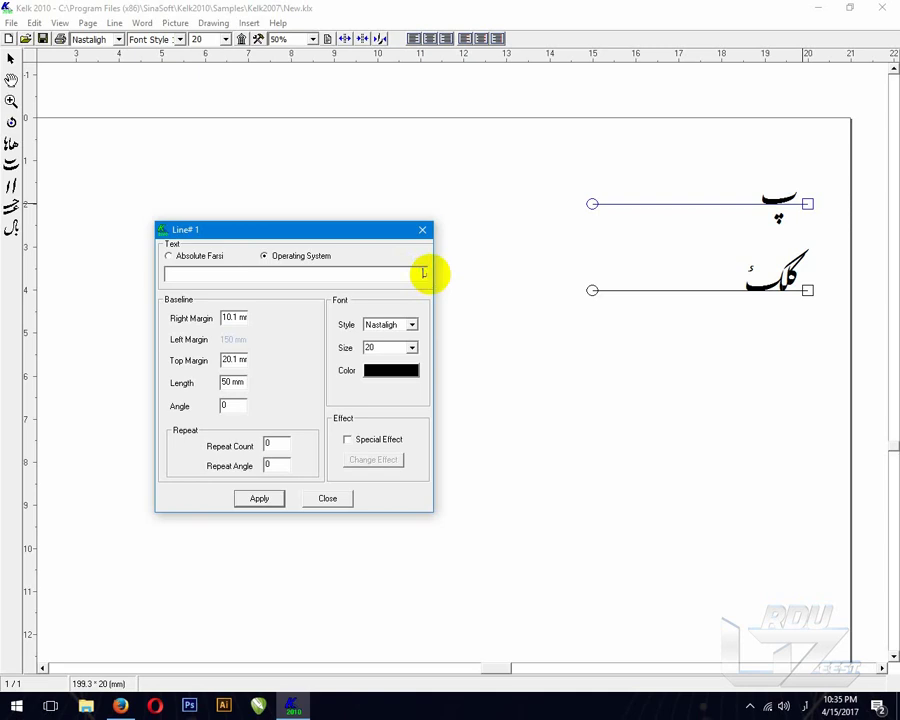
key(BackSpace)
text(با)
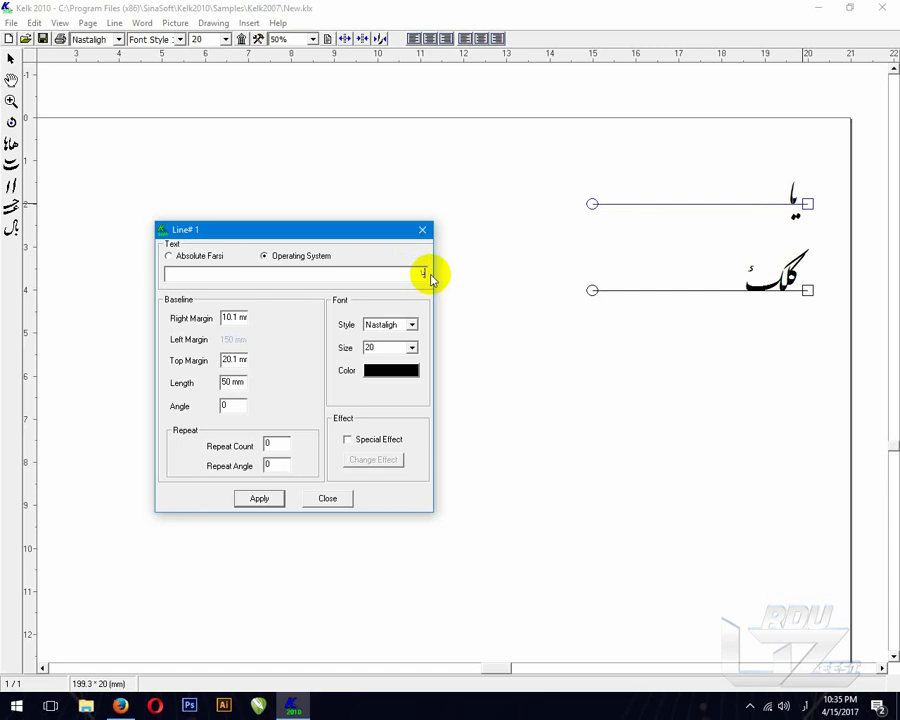
double_click(431, 277)
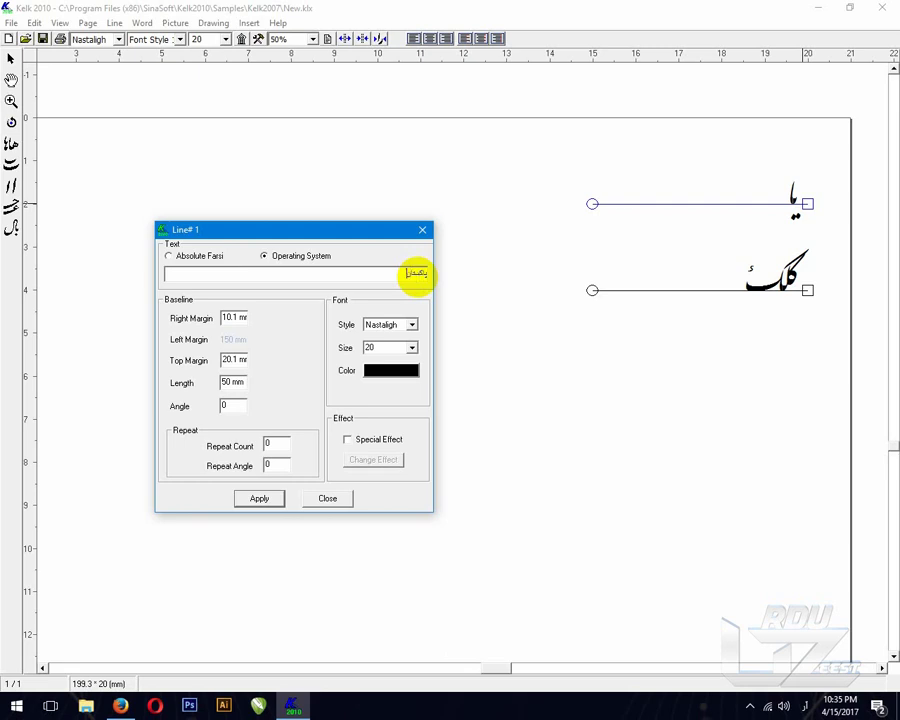
text(ستان)
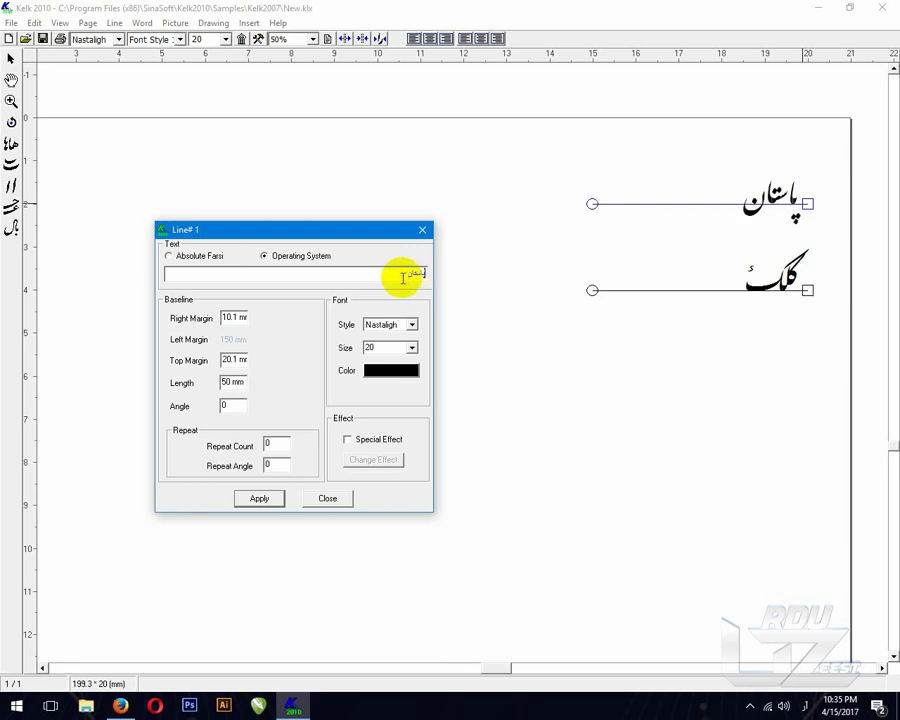
Step: Replace the upper line's text with "پاکستان" and apply it
drag(406, 275, 424, 276)
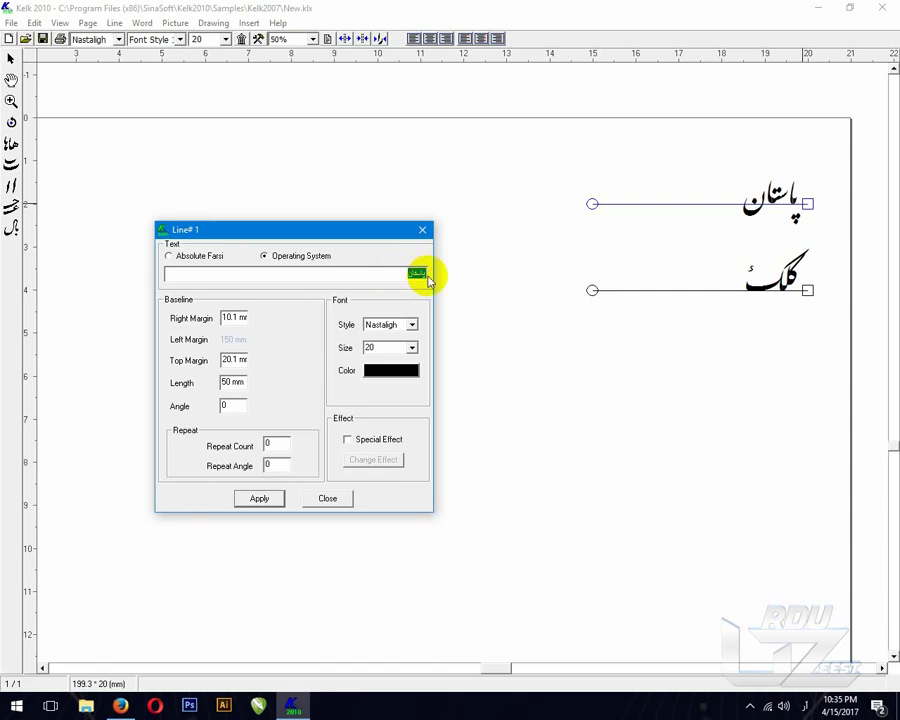
key(BackSpace)
text(اکستانک)
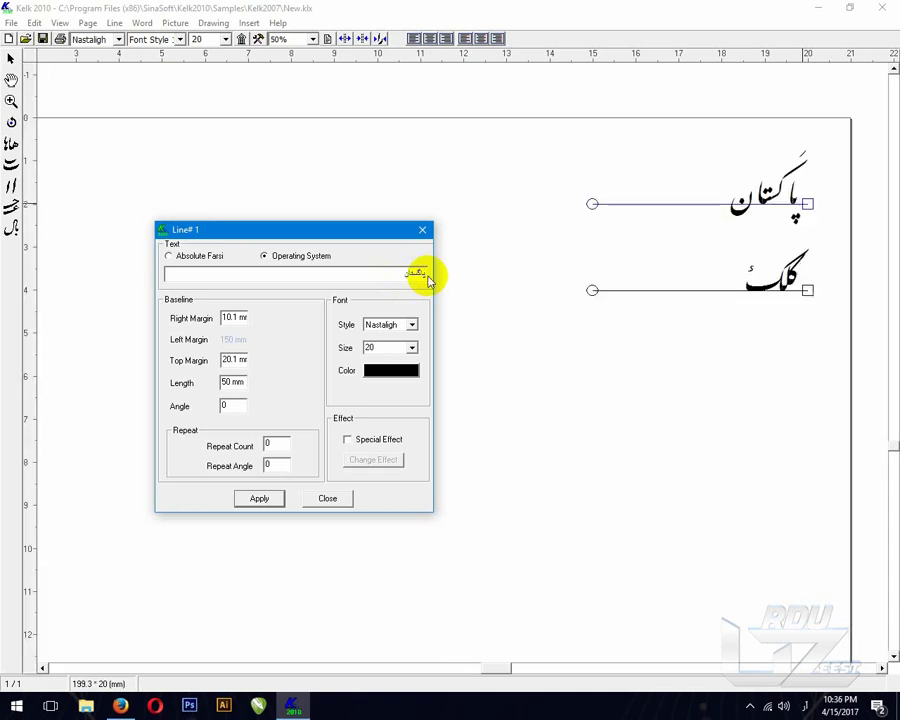
Step: Set the font size of the upper "پاکستان" line to 48, apply it and close the line's properties
click(412, 325)
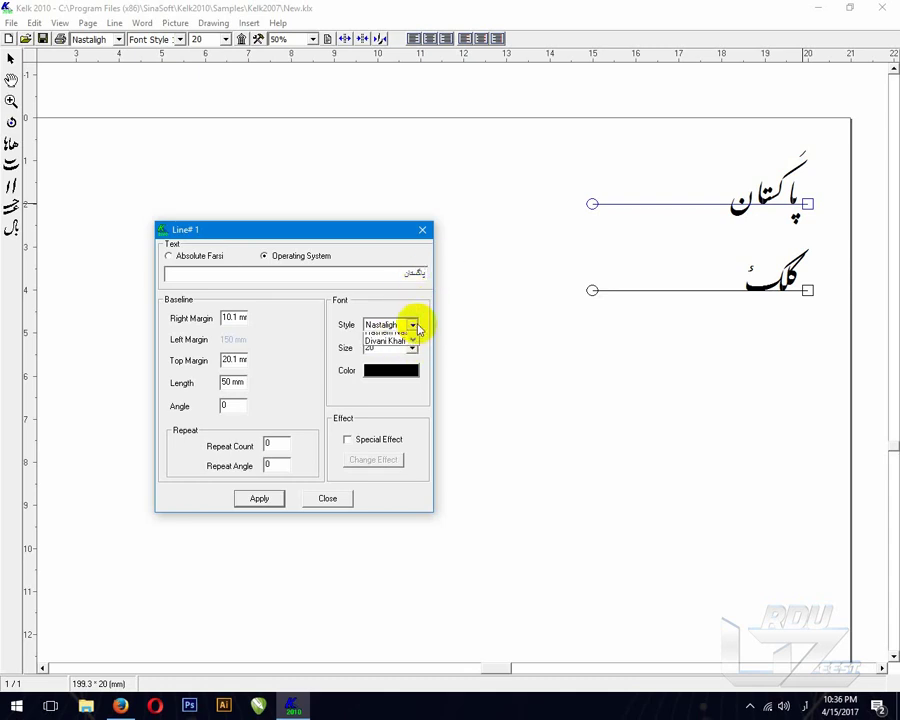
click(412, 326)
click(412, 347)
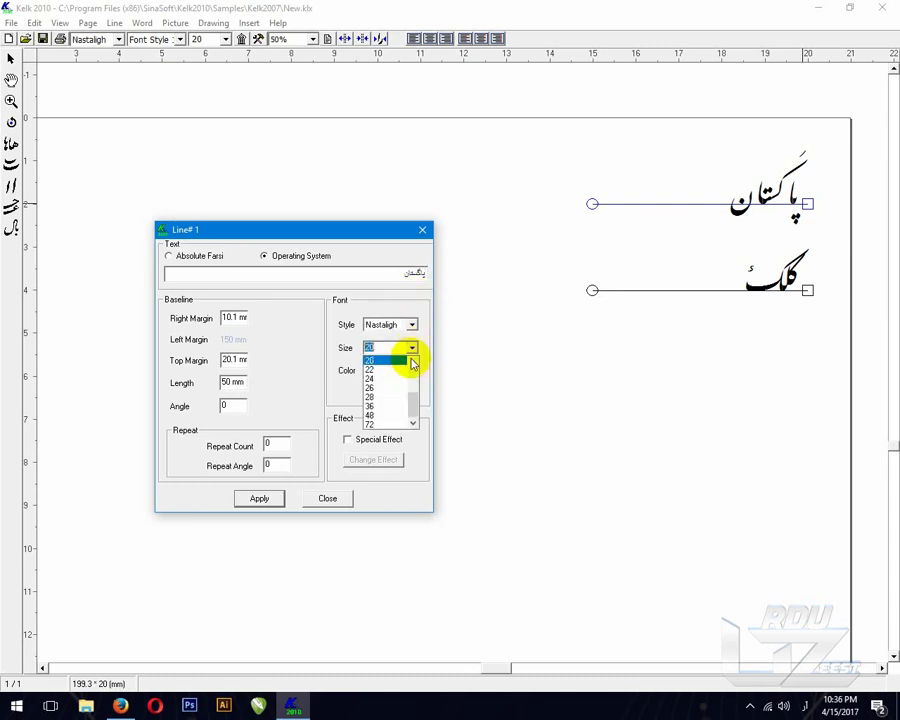
click(391, 415)
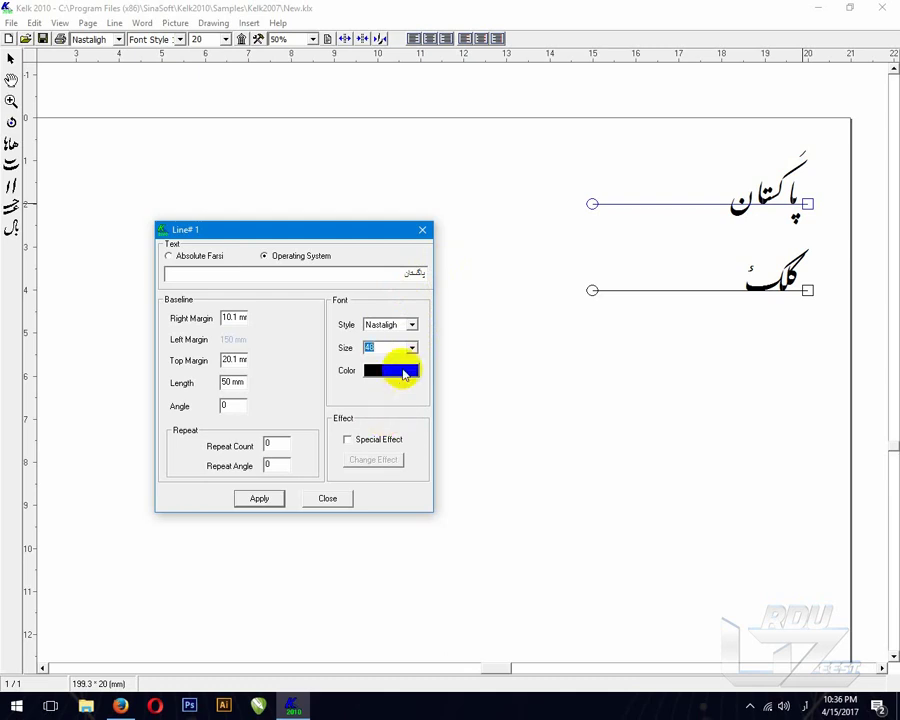
click(279, 498)
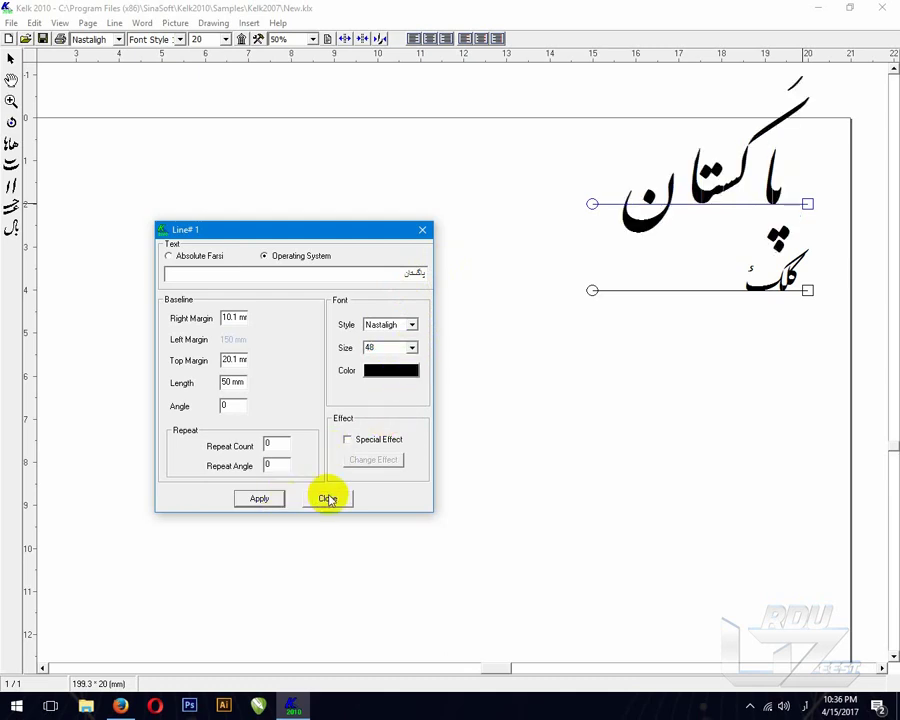
click(328, 498)
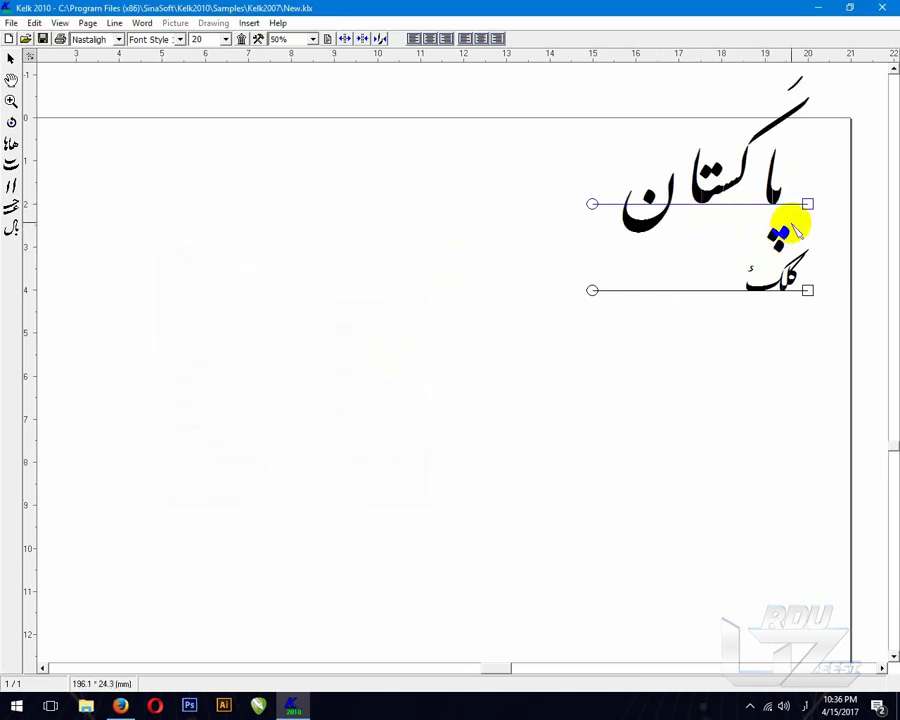
Step: Delete the lower line containing the sample word "کلک"
right_click(806, 292)
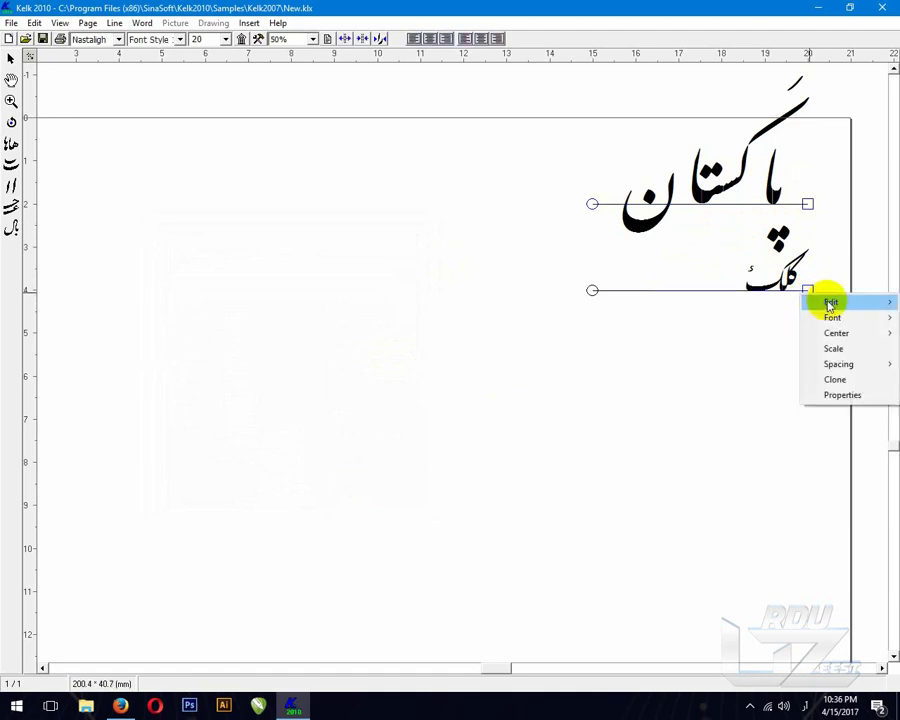
mouse_move(830, 302)
click(763, 336)
click(795, 272)
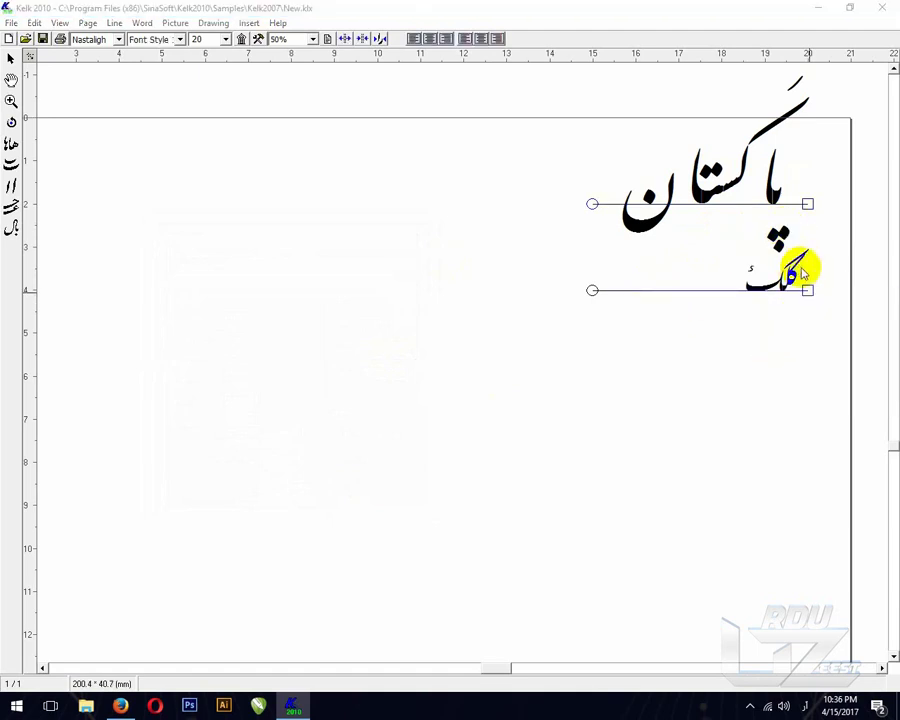
key(Delete)
click(410, 402)
Step: Move the "پاکستان" line down and inward to about 37.5 mm from the page's right edge and 72 mm from its top
drag(807, 205, 689, 430)
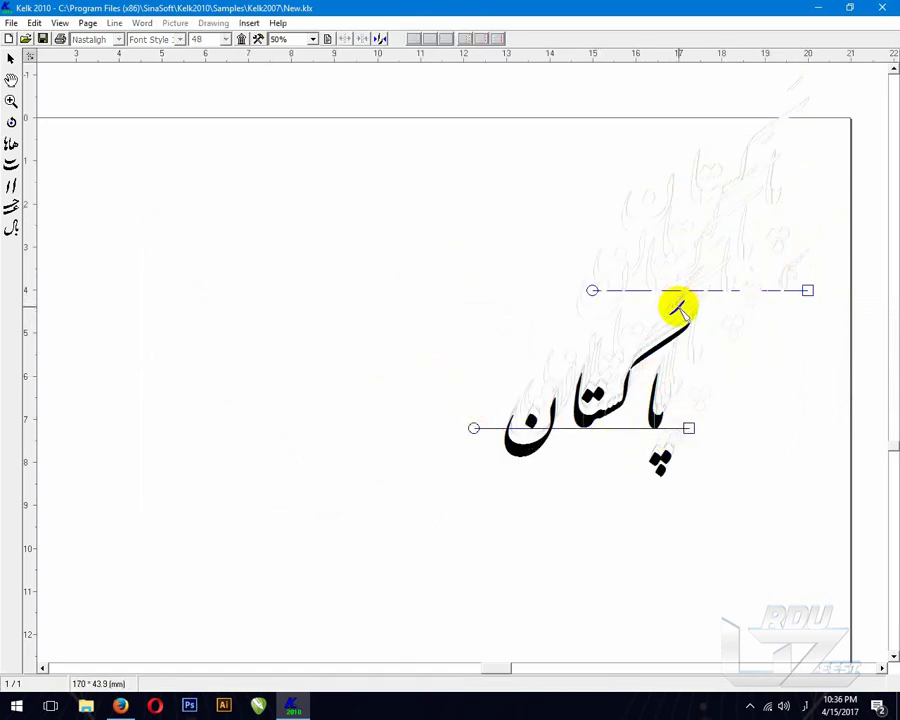
mouse_move(676, 300)
mouse_down()
mouse_move(640, 360)
mouse_move(648, 360)
mouse_move(594, 410)
mouse_move(592, 398)
mouse_move(667, 418)
mouse_move(656, 418)
mouse_up()
Step: Apply the only listed shape to the word part "پا" and the second listed shape to "کستا"
right_click(658, 419)
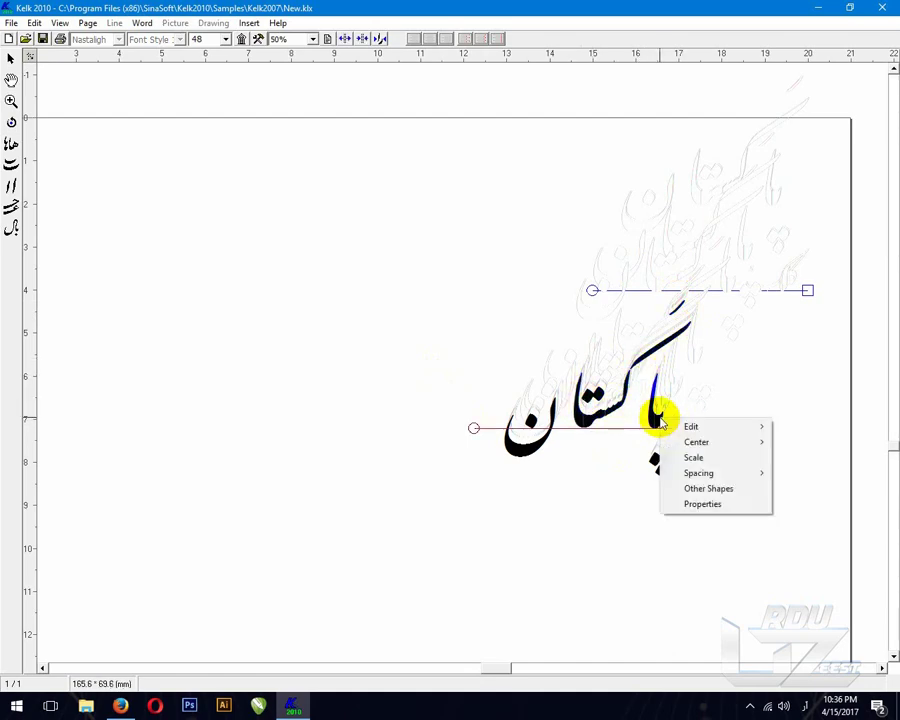
click(693, 488)
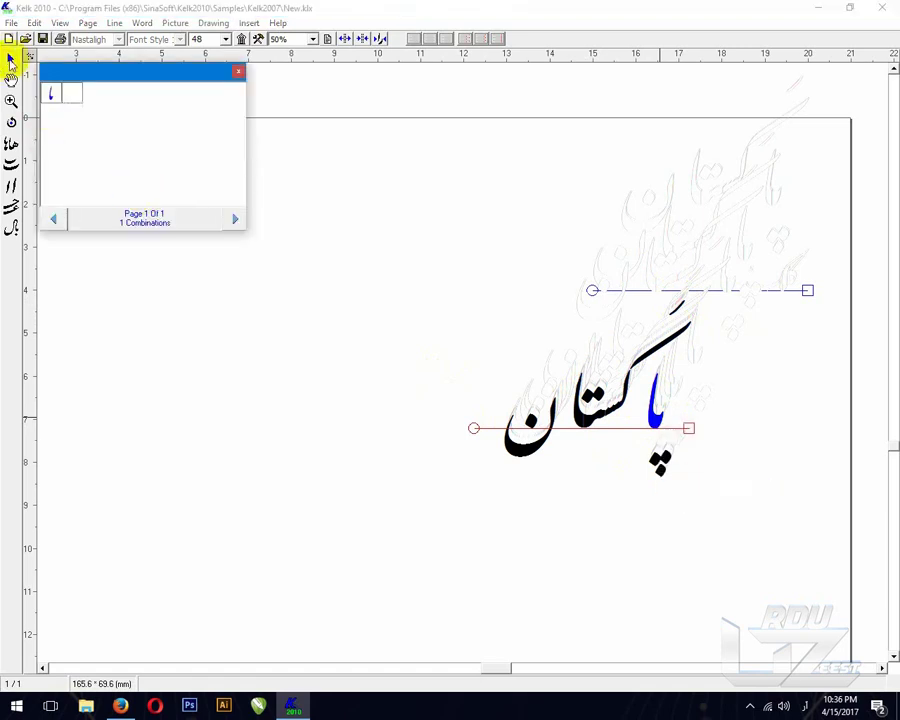
click(49, 97)
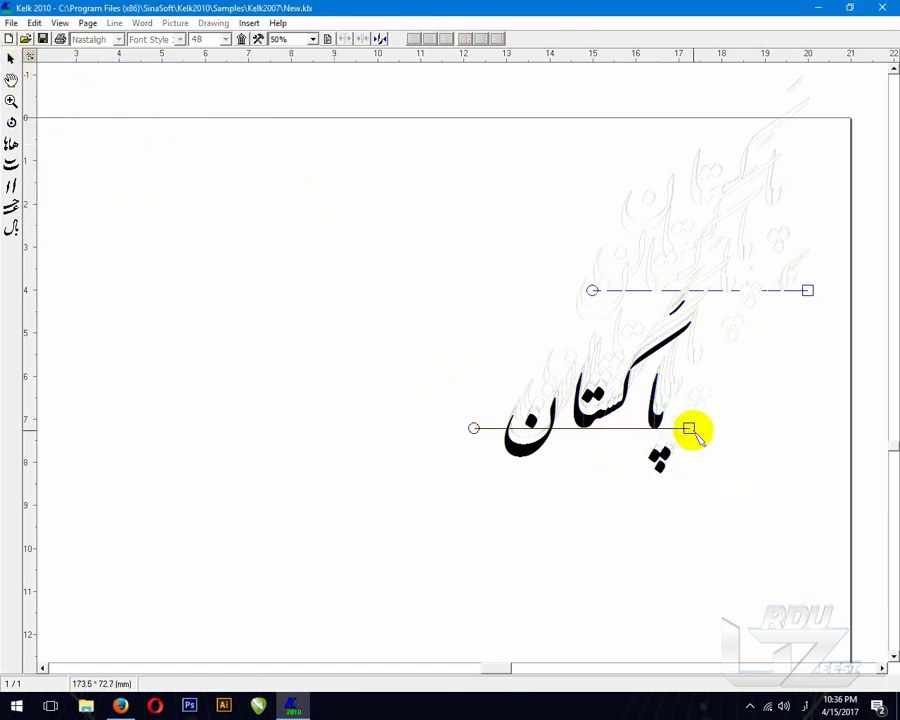
click(656, 420)
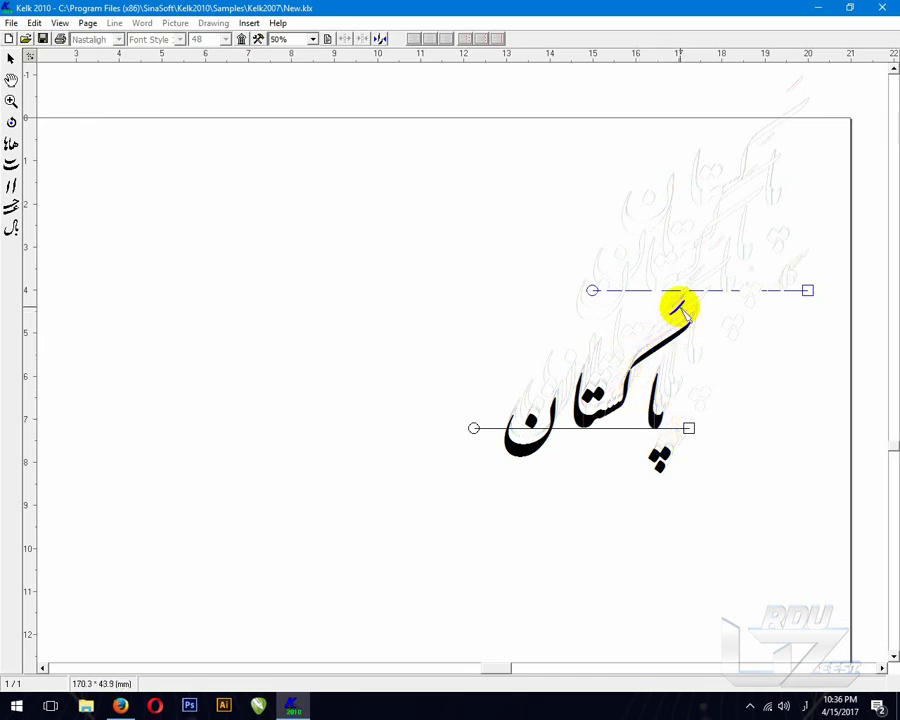
right_click(655, 368)
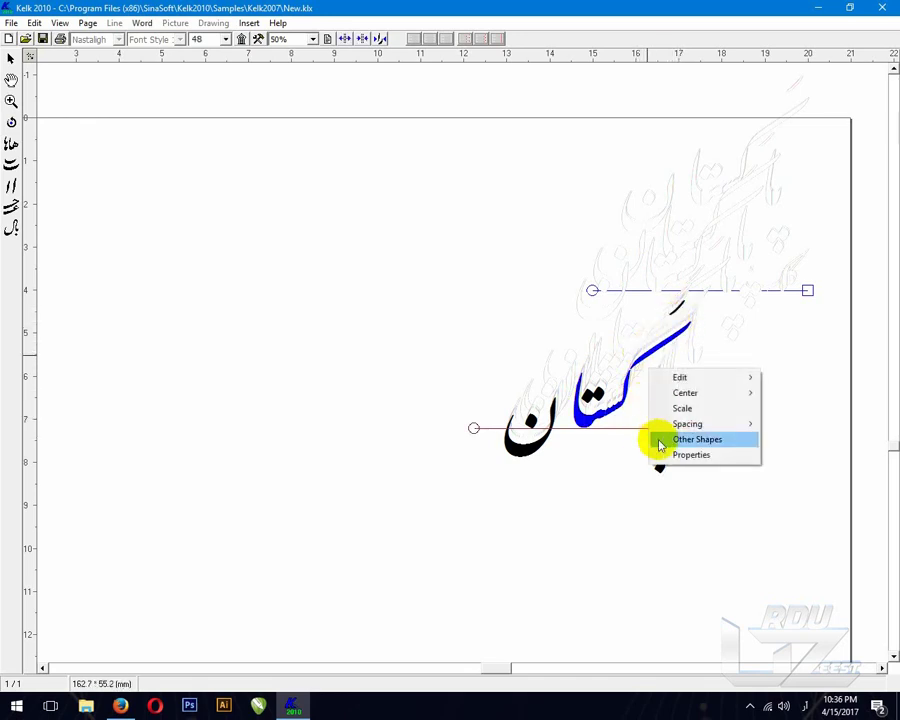
click(668, 440)
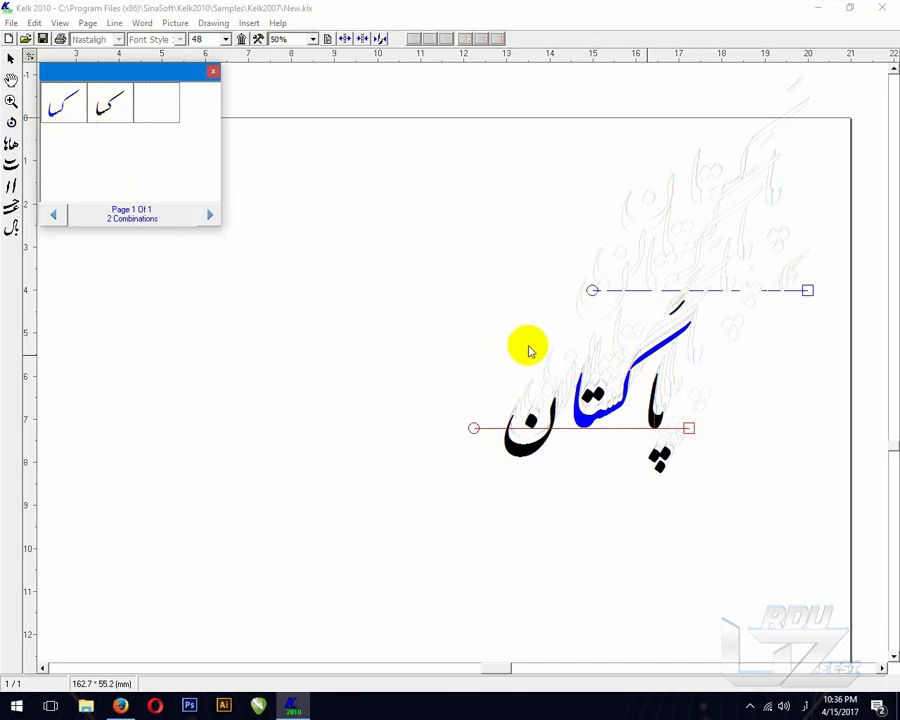
click(107, 110)
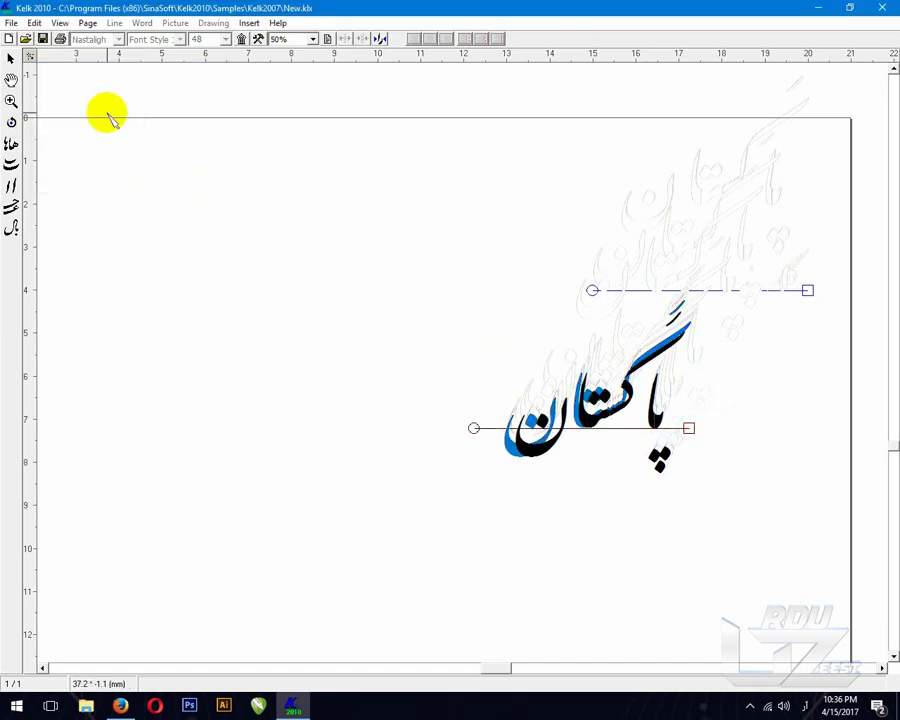
Step: Tighten the word by moving "کستا", "ن" and the dots of "پ" closer together, refreshing the page display along the way
click(639, 397)
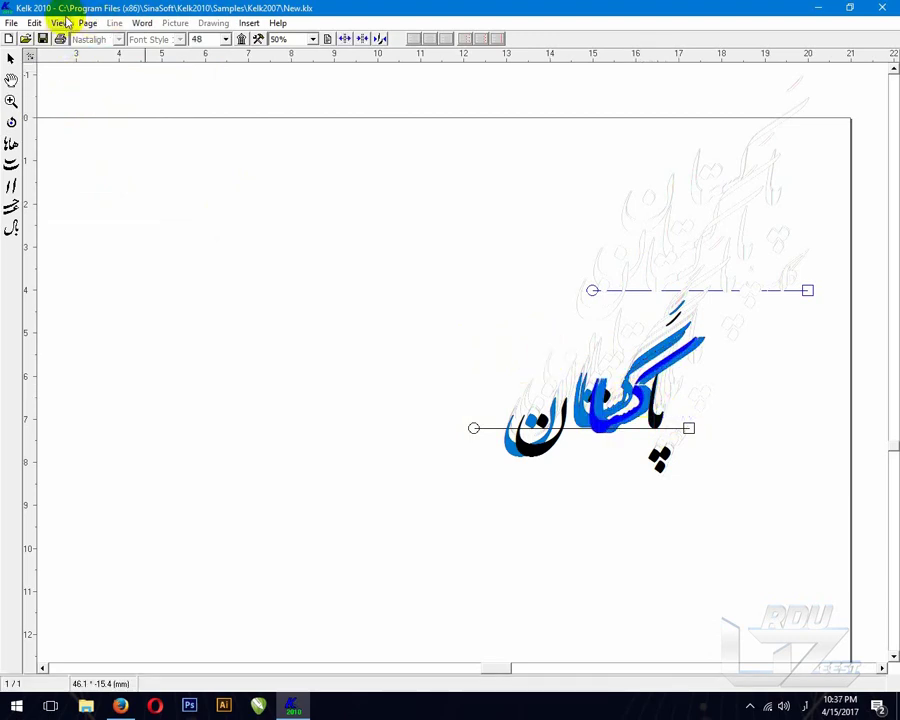
click(60, 23)
click(76, 38)
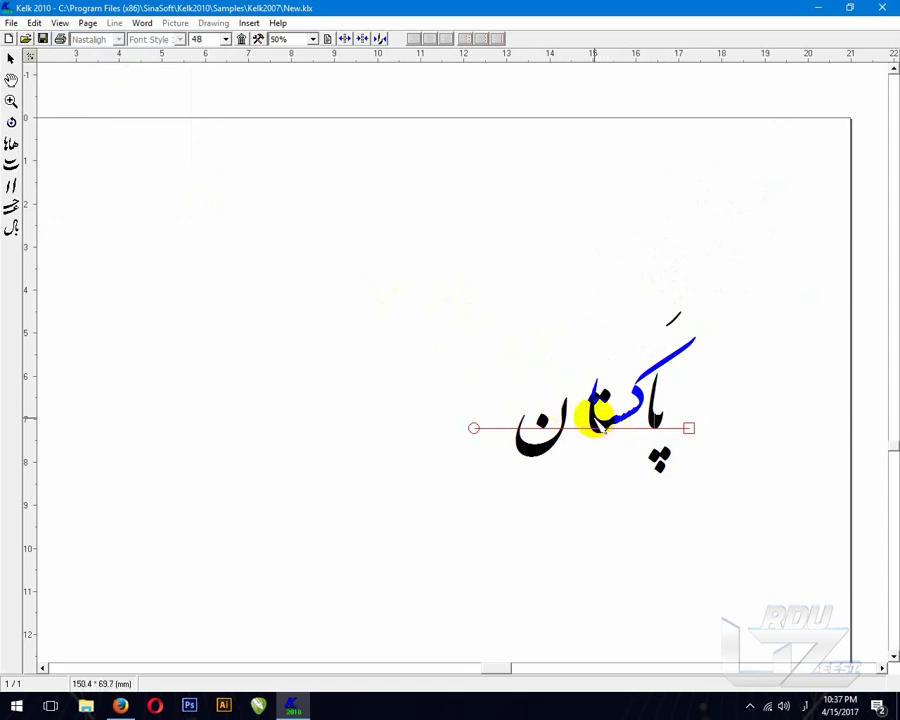
mouse_move(594, 418)
mouse_down()
mouse_move(590, 411)
mouse_move(600, 422)
mouse_move(591, 425)
mouse_move(605, 405)
mouse_move(592, 390)
mouse_move(605, 402)
mouse_up()
mouse_move(558, 447)
mouse_down()
mouse_move(550, 452)
mouse_move(567, 426)
mouse_move(566, 477)
mouse_move(558, 474)
mouse_move(562, 414)
mouse_move(558, 425)
mouse_up()
drag(664, 470, 655, 445)
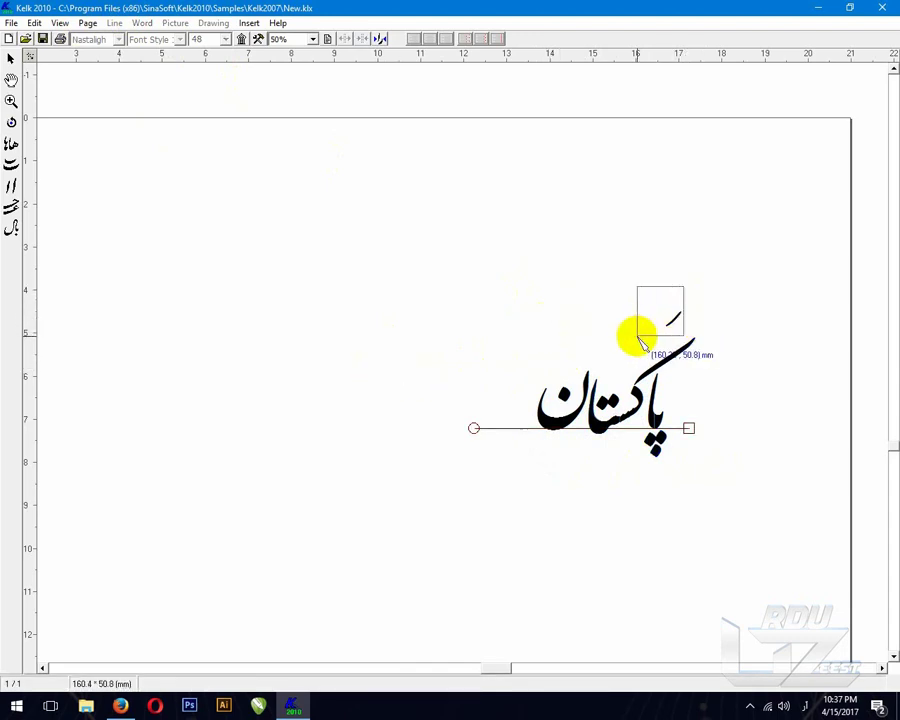
Step: Move the detached slanted stroke above "پاکستان" away from the word and delete it
mouse_move(613, 268)
mouse_down()
mouse_move(696, 334)
mouse_move(562, 278)
mouse_up()
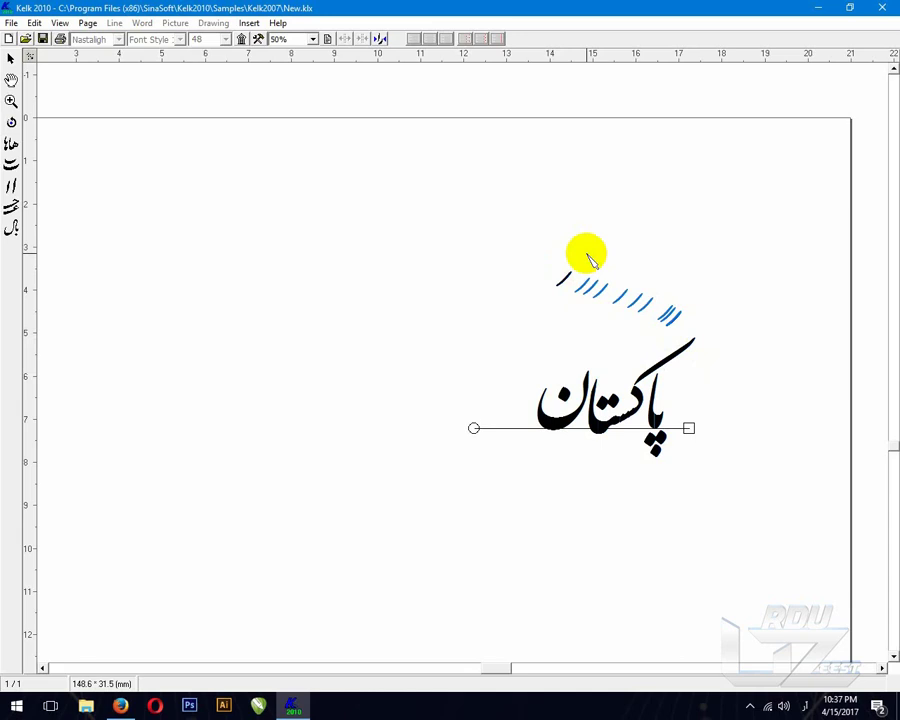
mouse_move(564, 283)
mouse_down()
mouse_move(695, 281)
mouse_move(565, 293)
mouse_move(499, 338)
mouse_up()
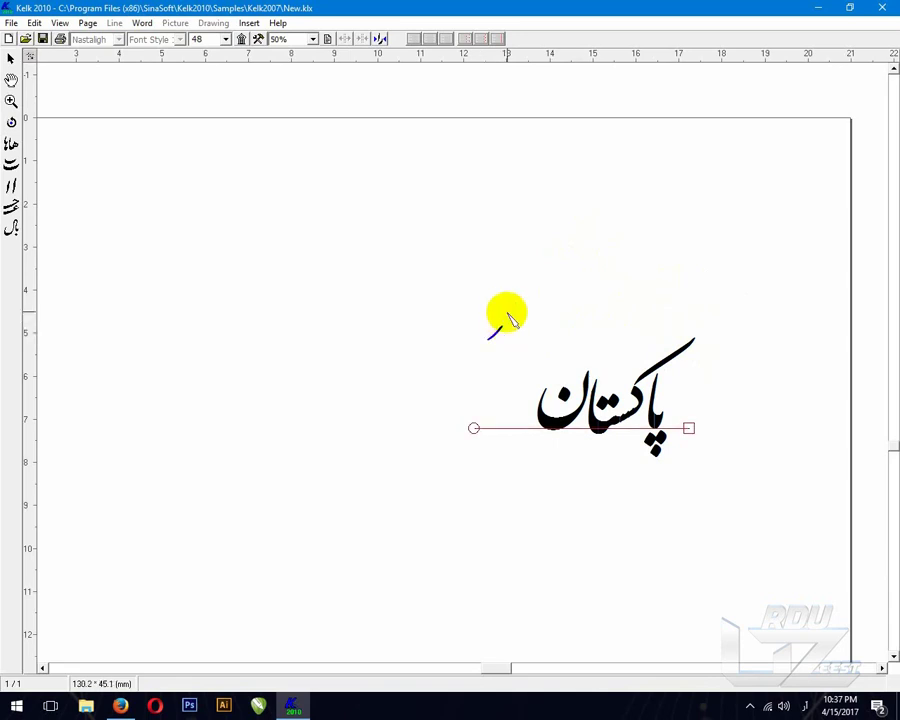
drag(531, 306, 449, 357)
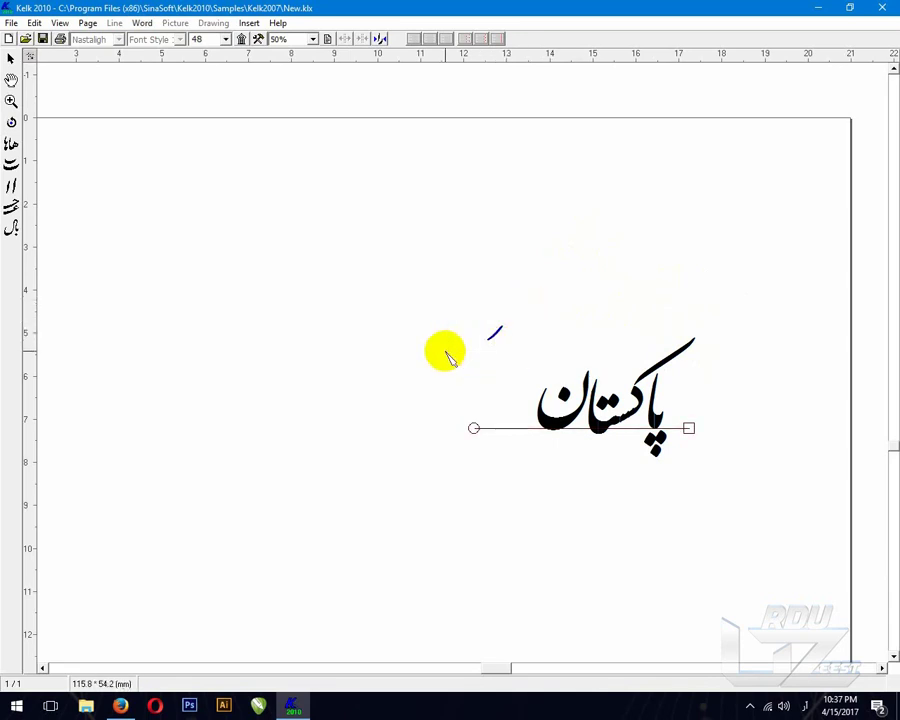
key(Delete)
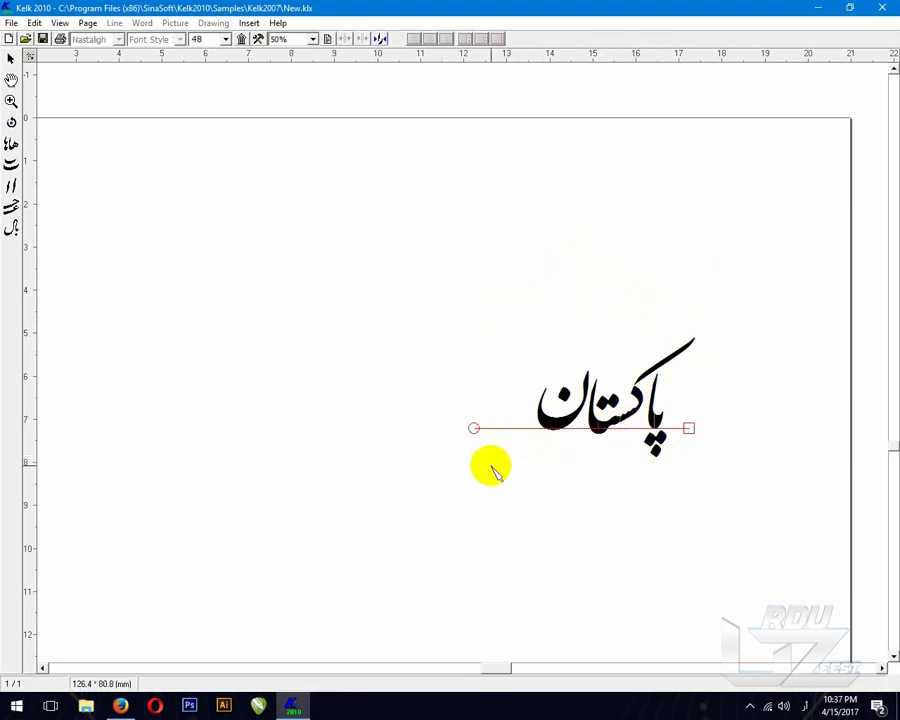
click(655, 458)
Step: In the "پاکستان" line's properties, switch the text mode to Operating System, set the font style to Naskh and apply it
right_click(691, 429)
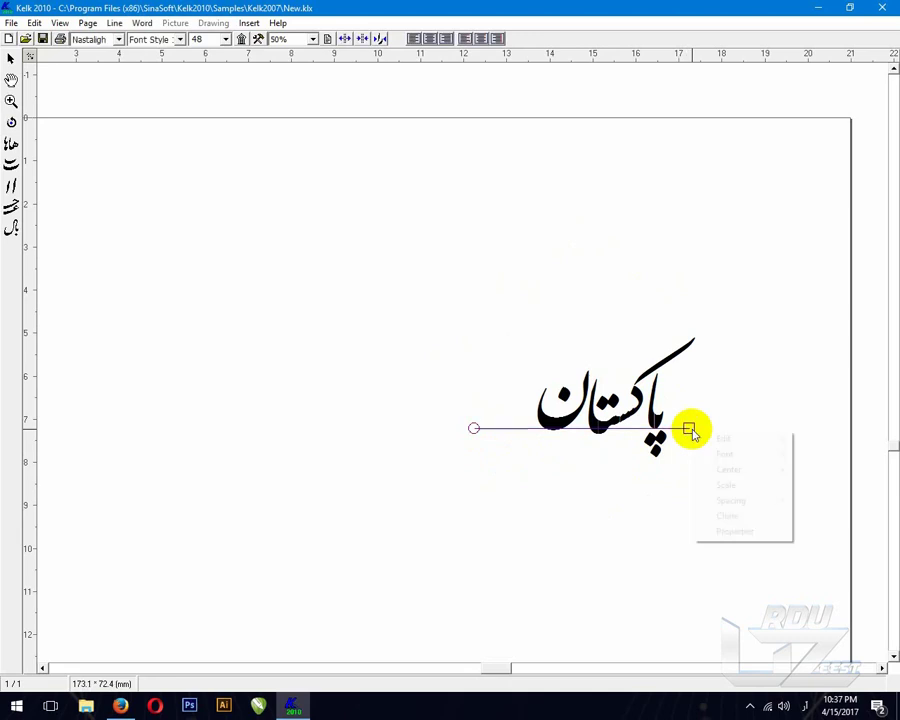
click(740, 528)
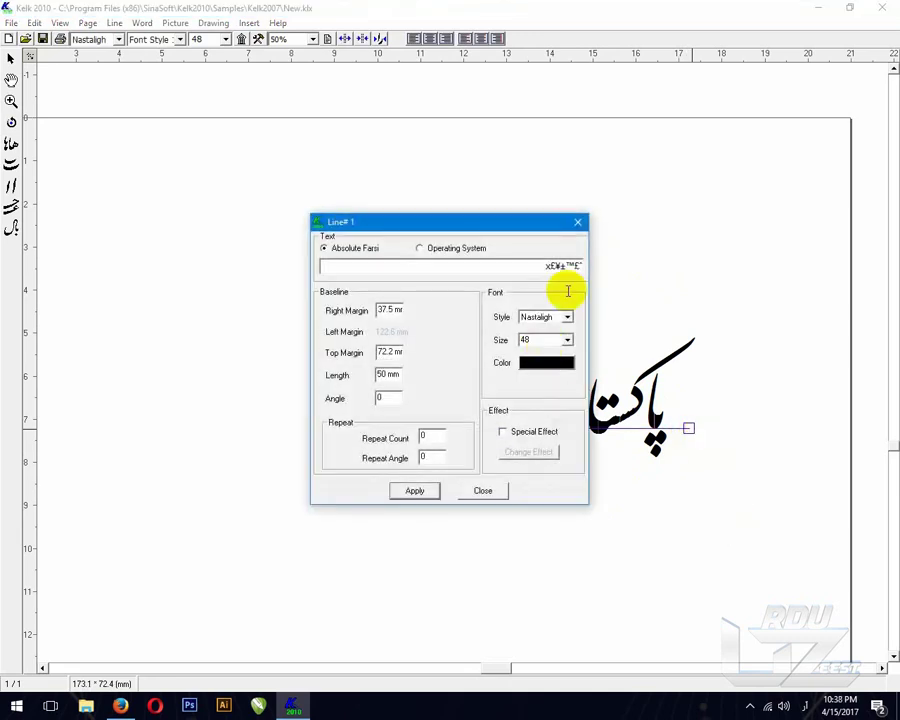
drag(536, 230, 270, 238)
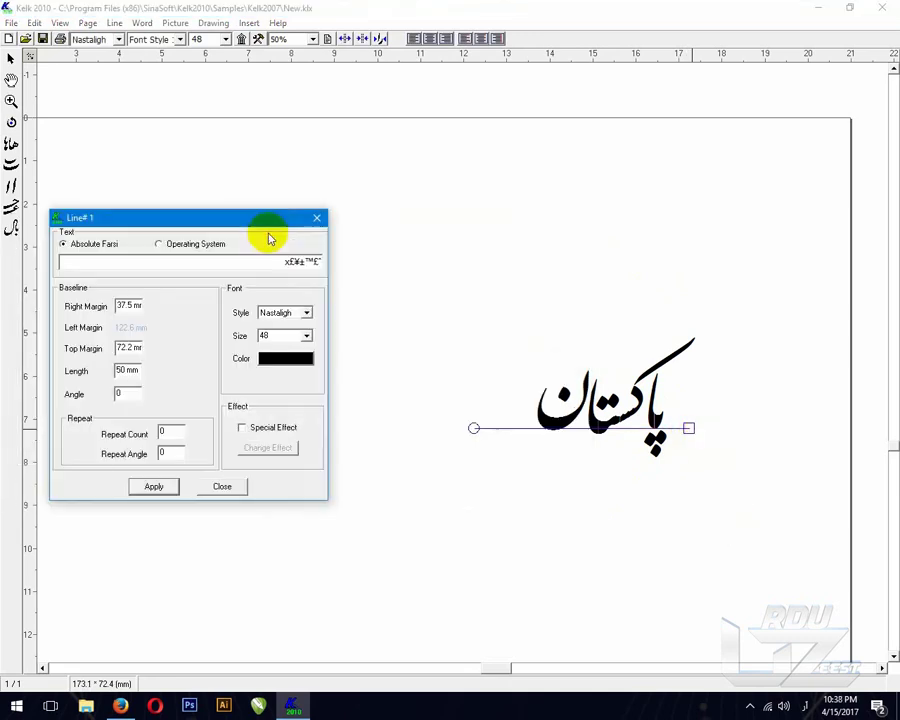
click(201, 245)
click(306, 314)
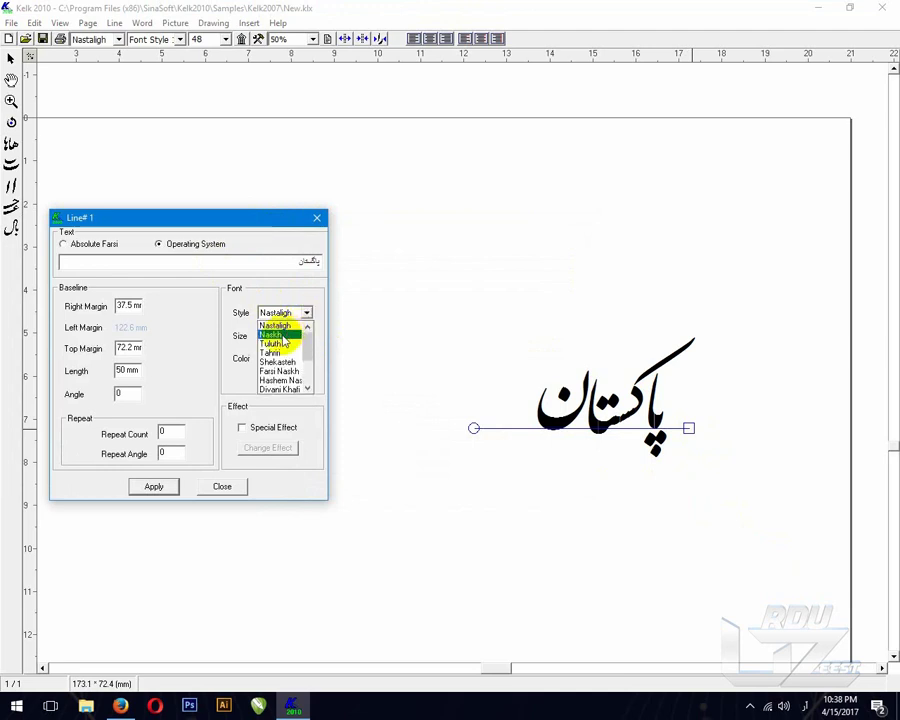
click(280, 335)
click(160, 484)
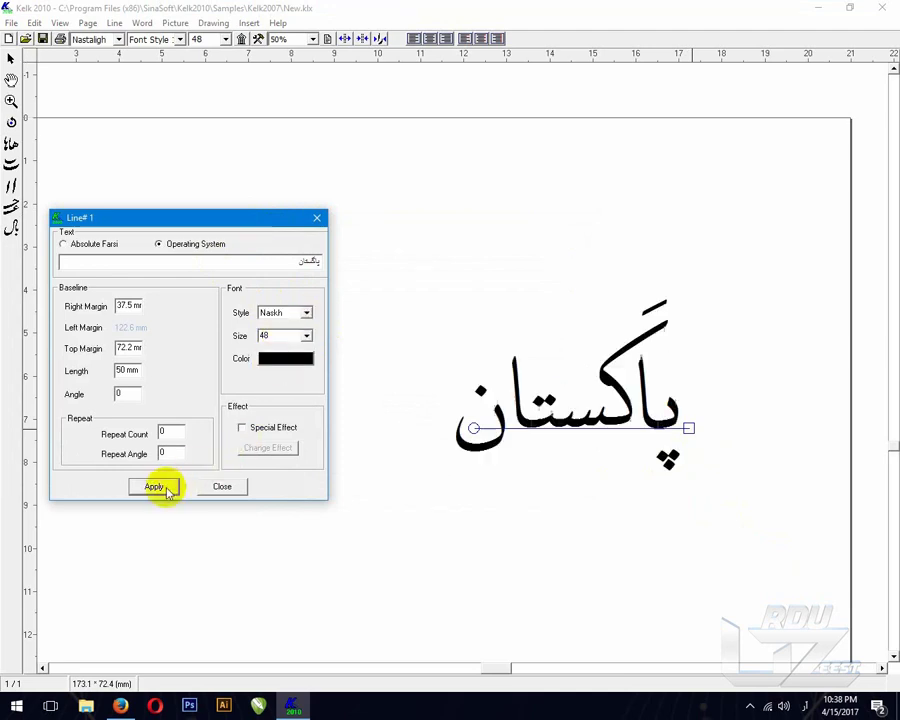
Step: Try the Tuluth, Tahriri and Shekasteh font styles in turn on the "پاکستان" line
click(304, 313)
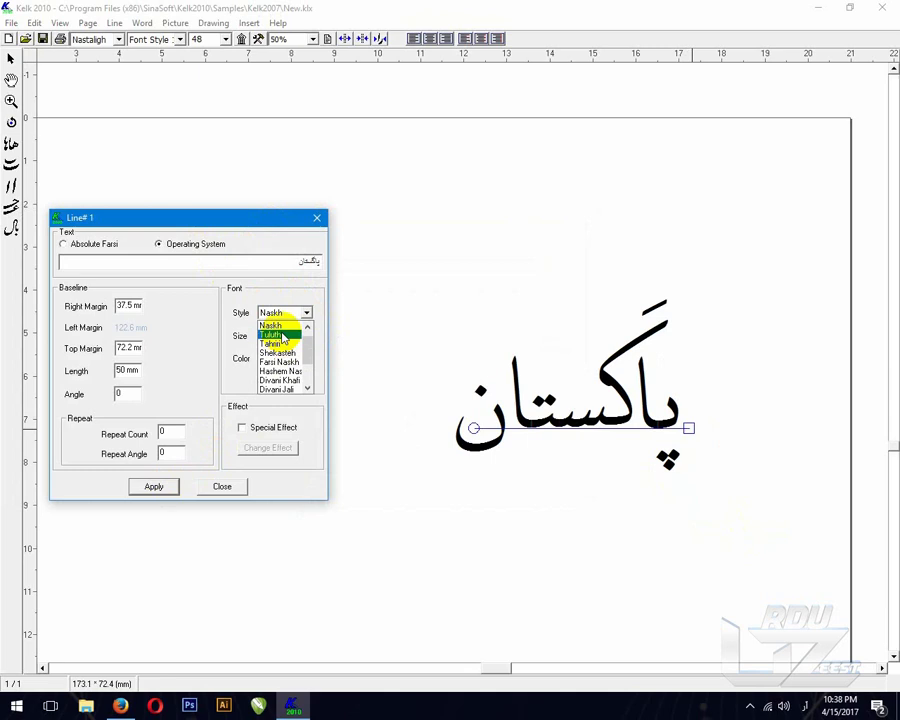
click(282, 336)
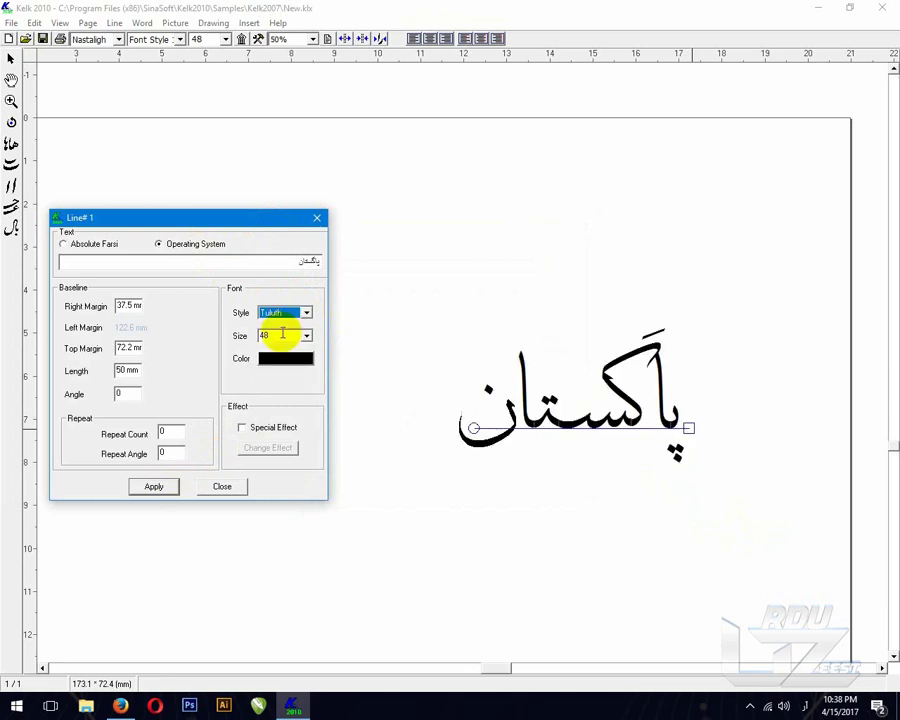
click(300, 313)
click(287, 334)
click(306, 313)
click(286, 333)
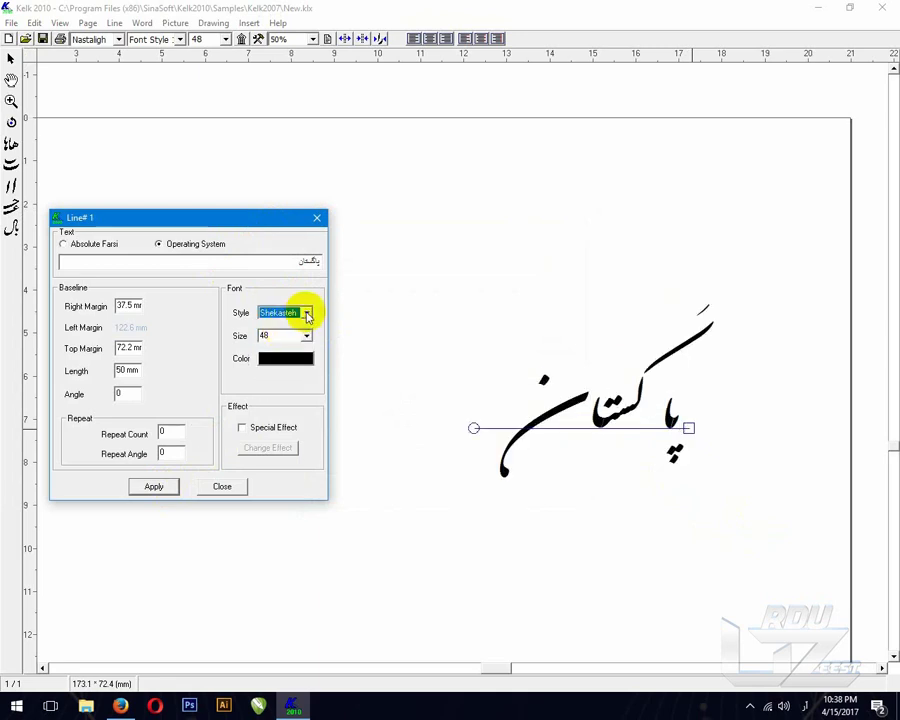
Step: Try the Farsi Naskh and Hashem Naskh font styles on the "پاکستان" line
click(307, 314)
click(279, 335)
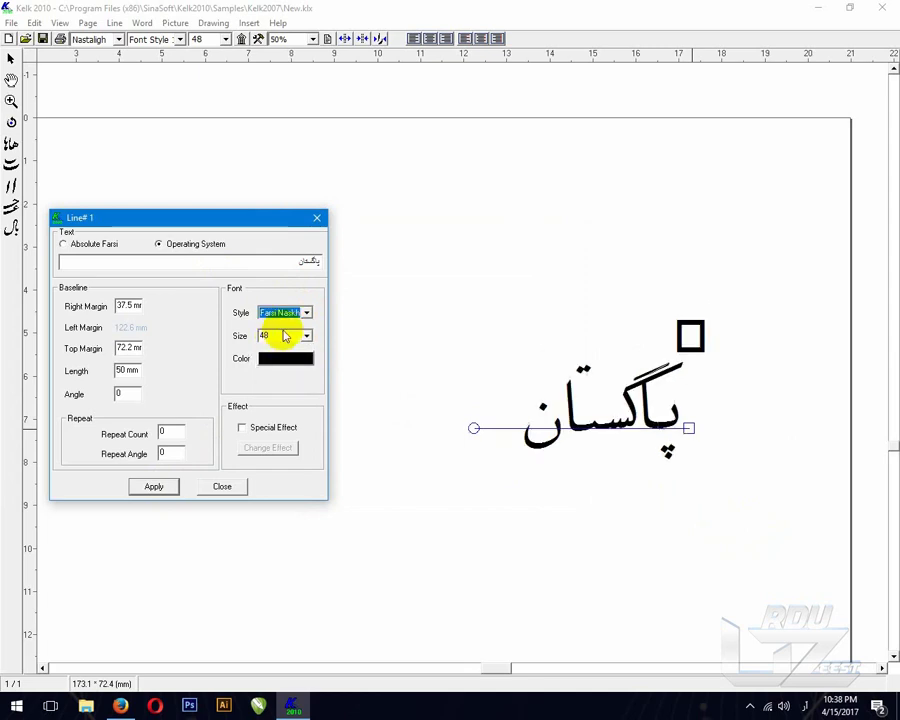
click(307, 313)
click(280, 335)
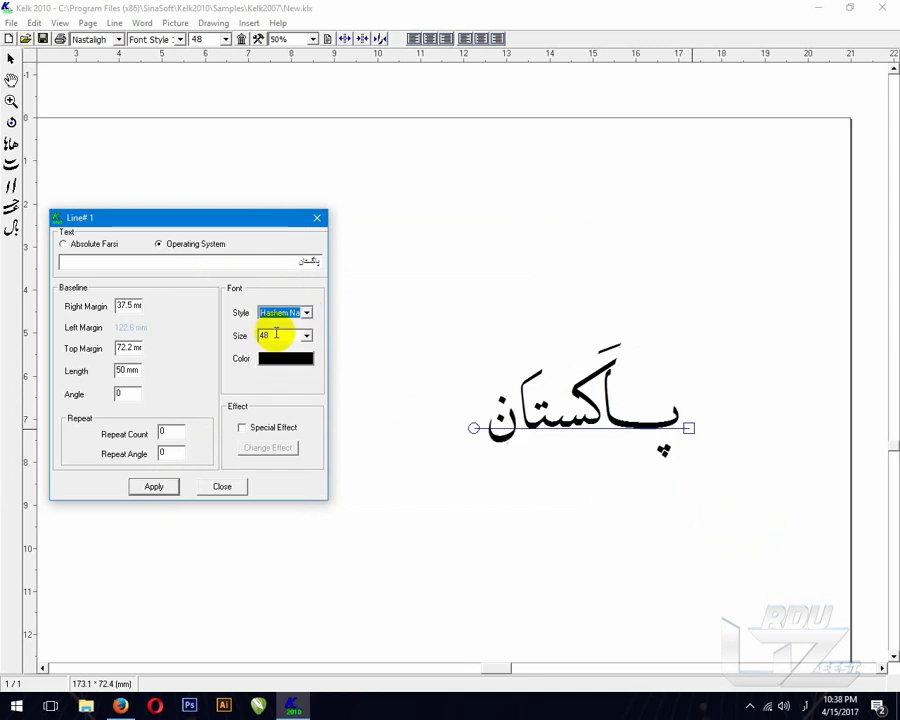
Step: Set the font style of the "پاکستان" line to Tuluth and apply it
click(307, 313)
scroll(278, 337, up, 2)
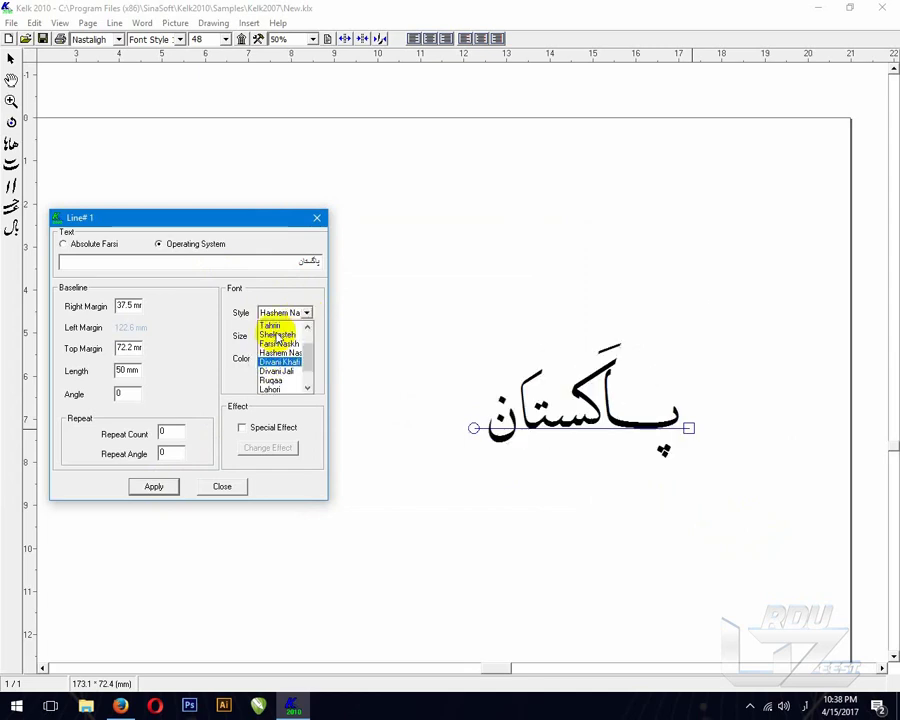
click(278, 343)
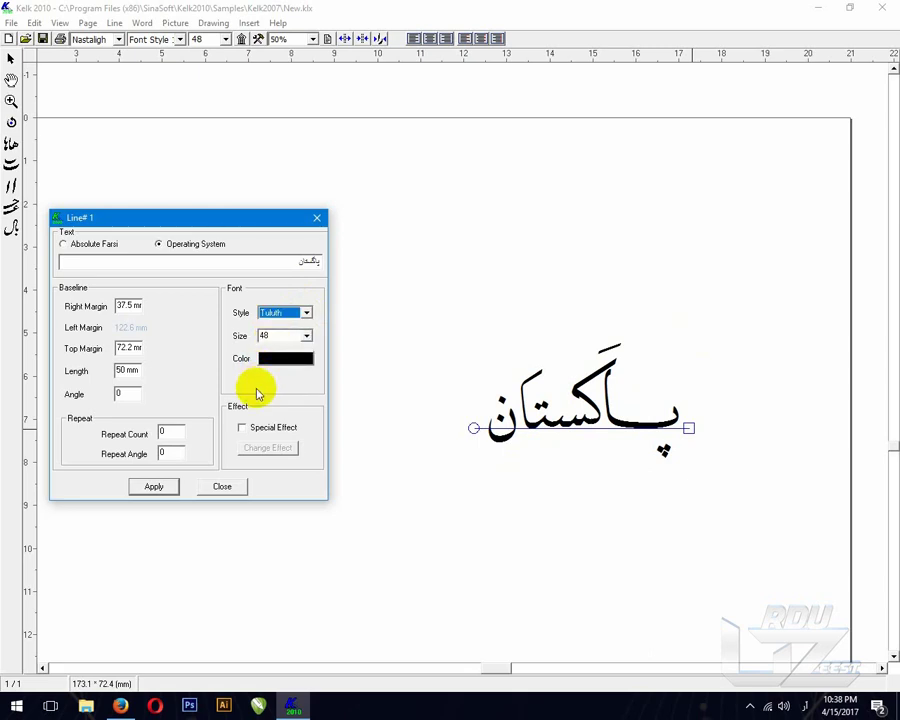
click(154, 488)
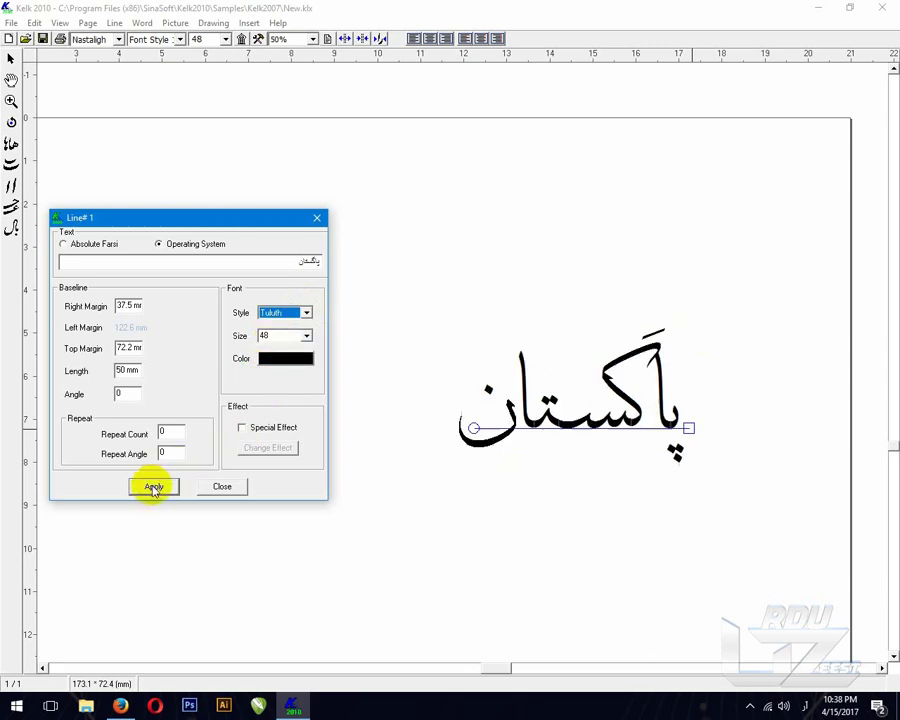
Step: Close the line properties and replace the "پا" combination with its second alternative shape
click(221, 485)
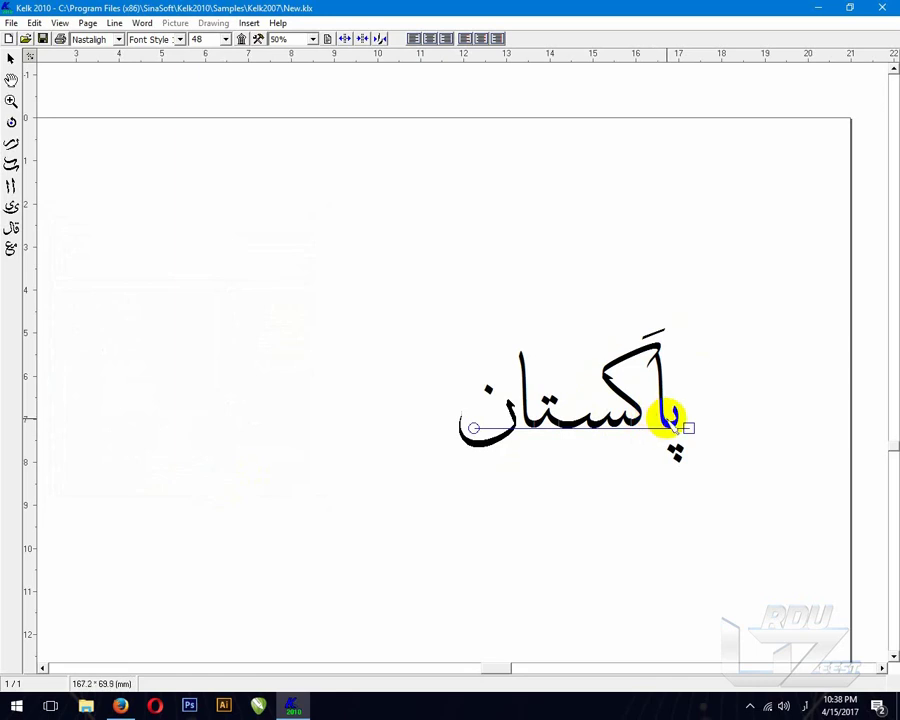
right_click(668, 421)
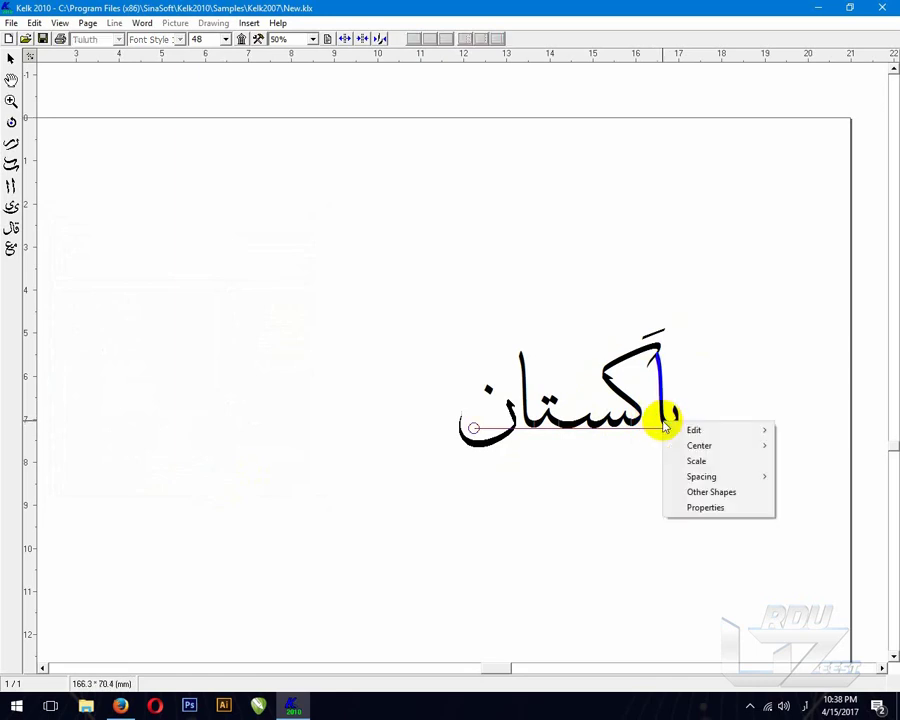
click(710, 492)
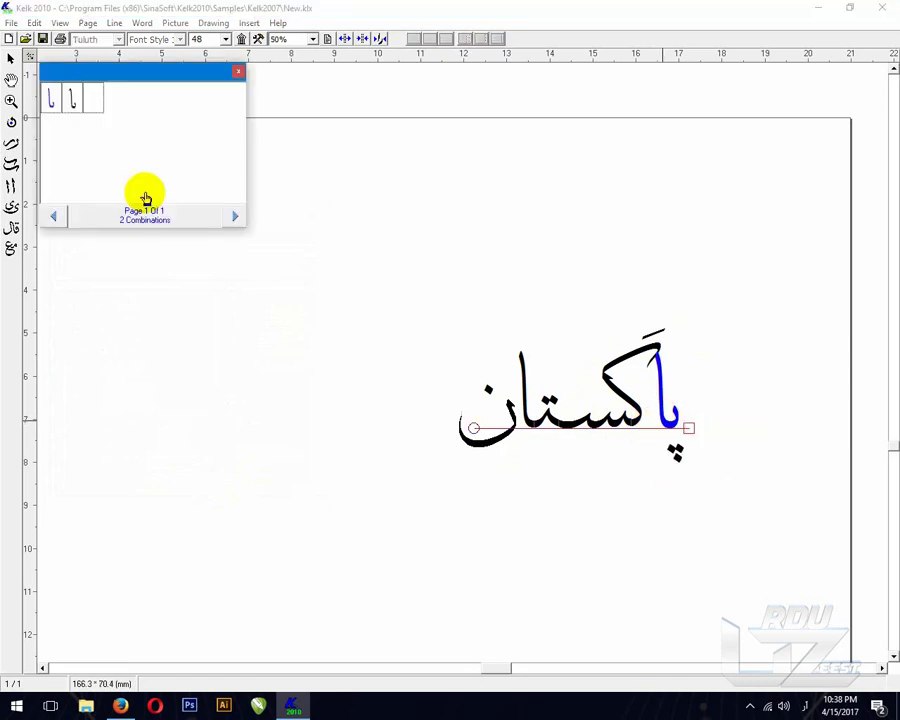
click(72, 102)
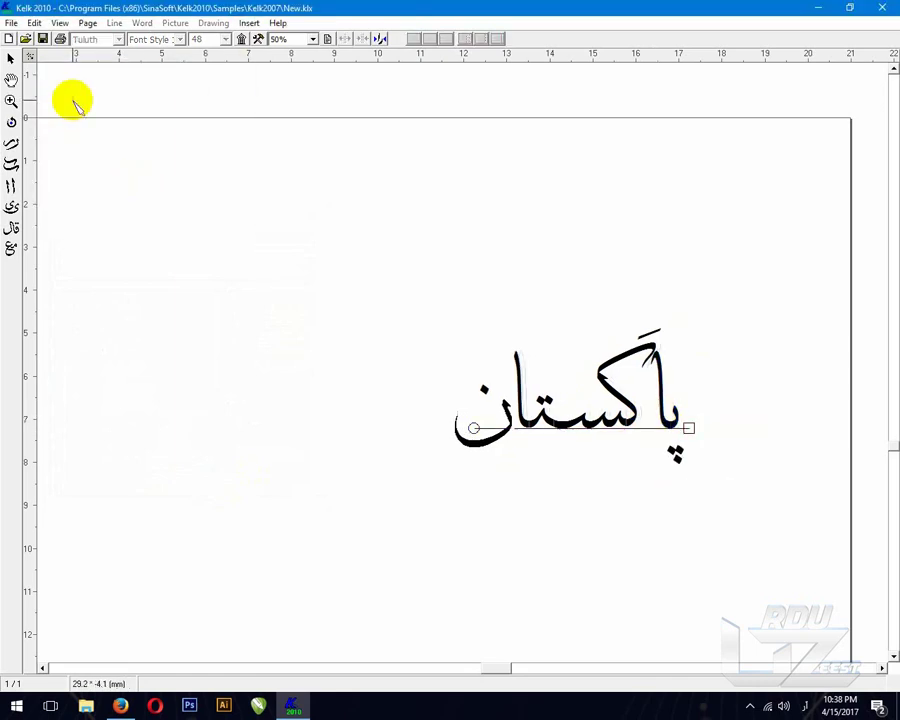
Step: Replace the "کستا" combination with one of its alternative letter shapes
click(612, 388)
right_click(612, 391)
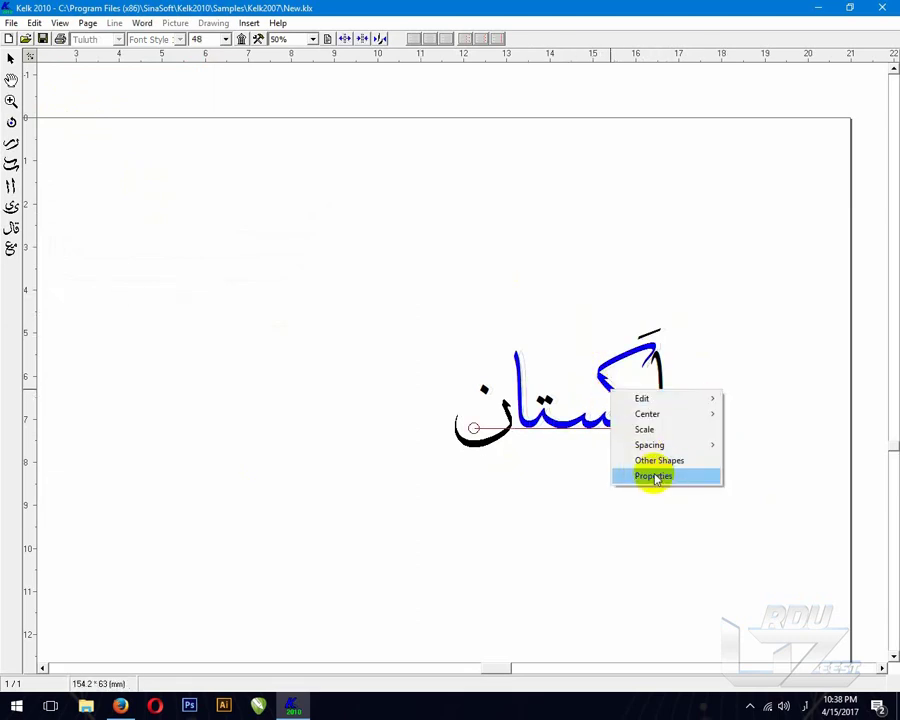
click(660, 461)
click(125, 110)
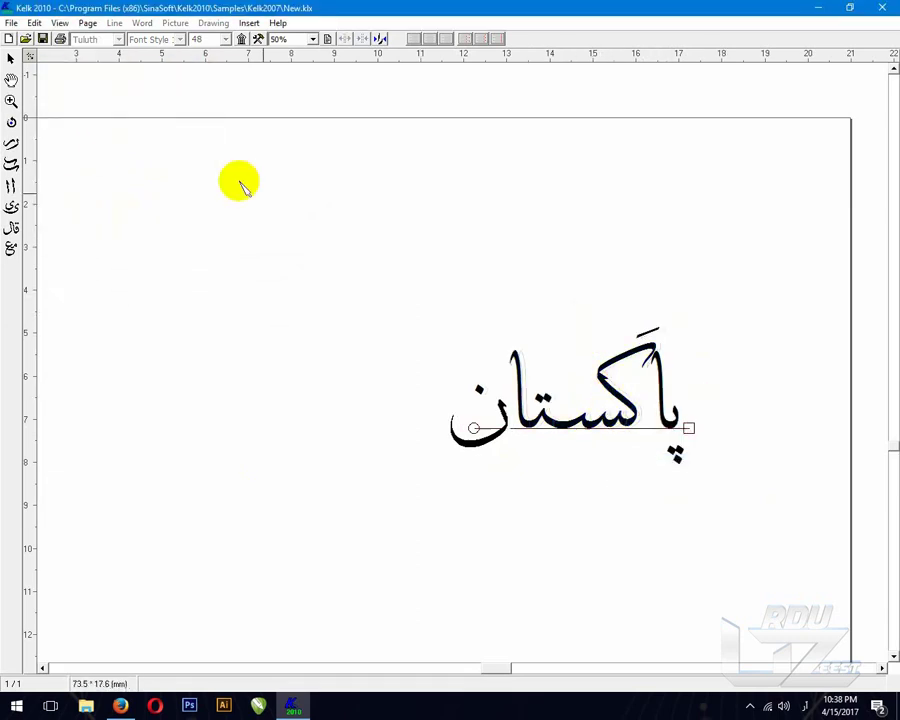
Step: Shift "کستا" and the final "ن" with its dot slightly up and closer to "پا" to tighten the word
mouse_move(614, 389)
mouse_down()
mouse_move(638, 381)
mouse_move(635, 372)
mouse_move(635, 383)
mouse_up()
mouse_move(553, 396)
mouse_down()
mouse_move(569, 381)
mouse_move(561, 386)
mouse_up()
mouse_move(496, 432)
mouse_down()
mouse_move(508, 420)
mouse_move(516, 427)
mouse_move(480, 394)
mouse_up()
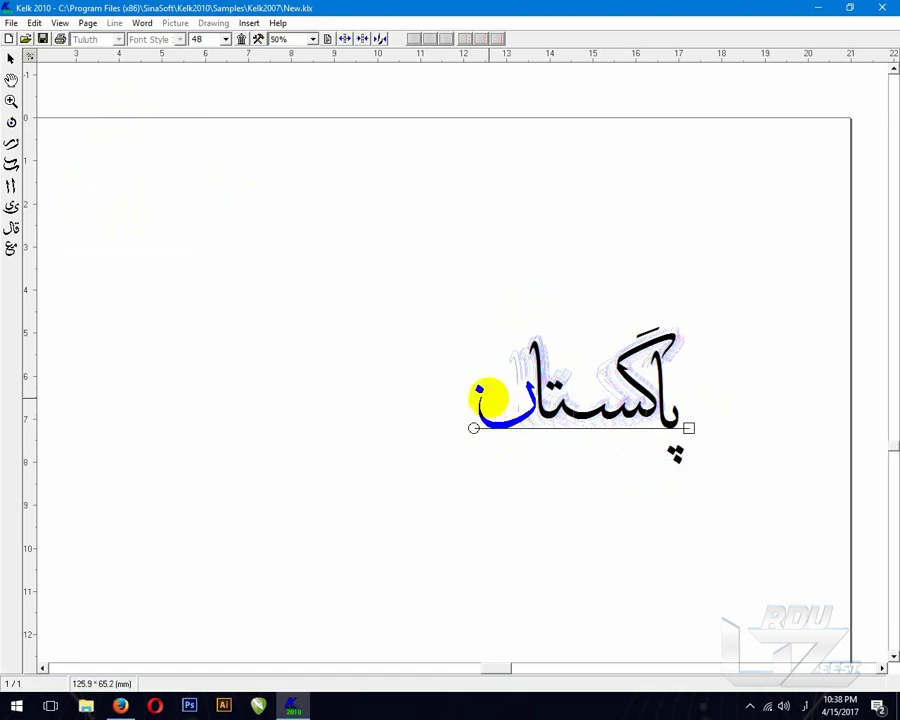
Step: Stretch the connecting stroke between "س" and "ت" and lengthen the alef of "کستا" upward
click(11, 163)
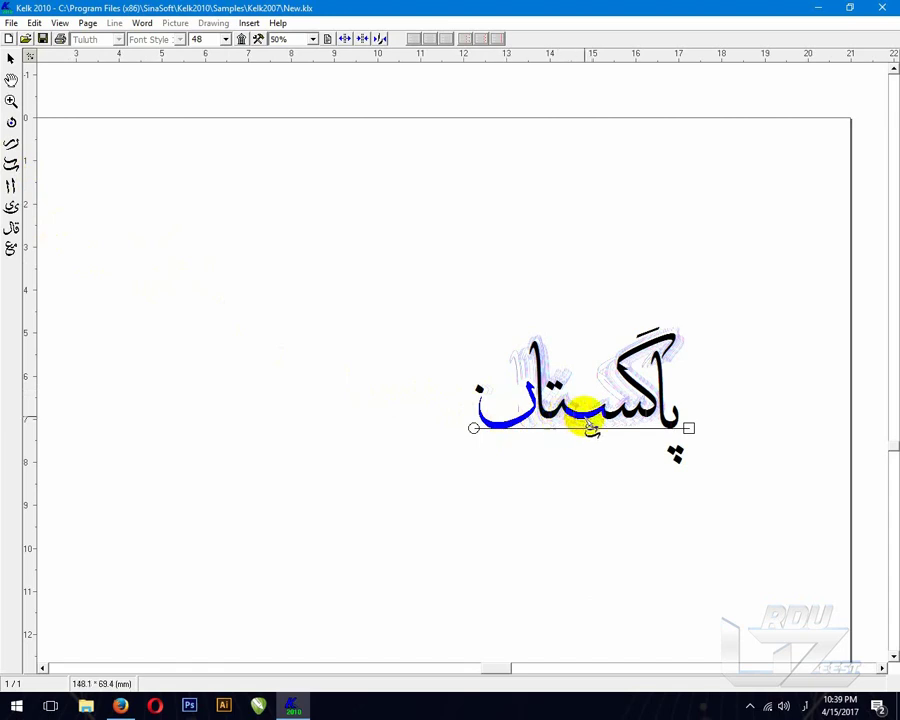
click(12, 207)
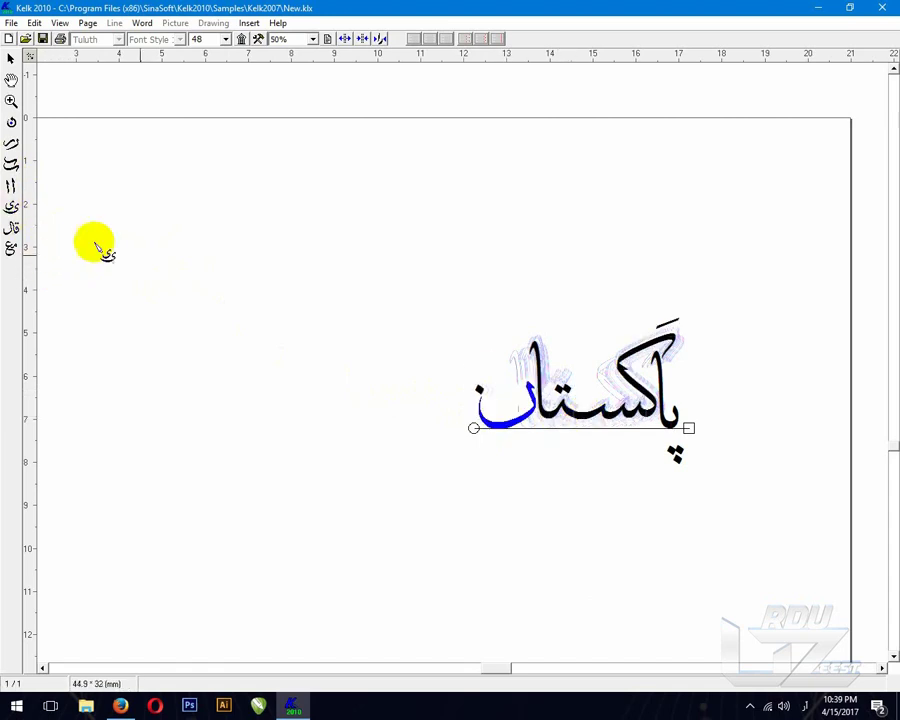
click(590, 426)
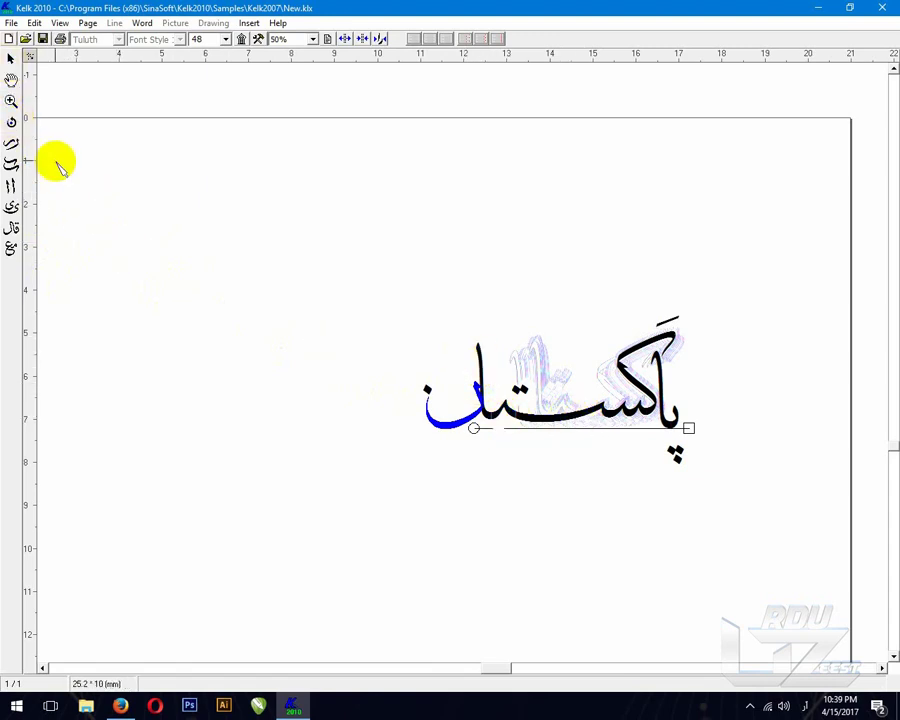
click(11, 185)
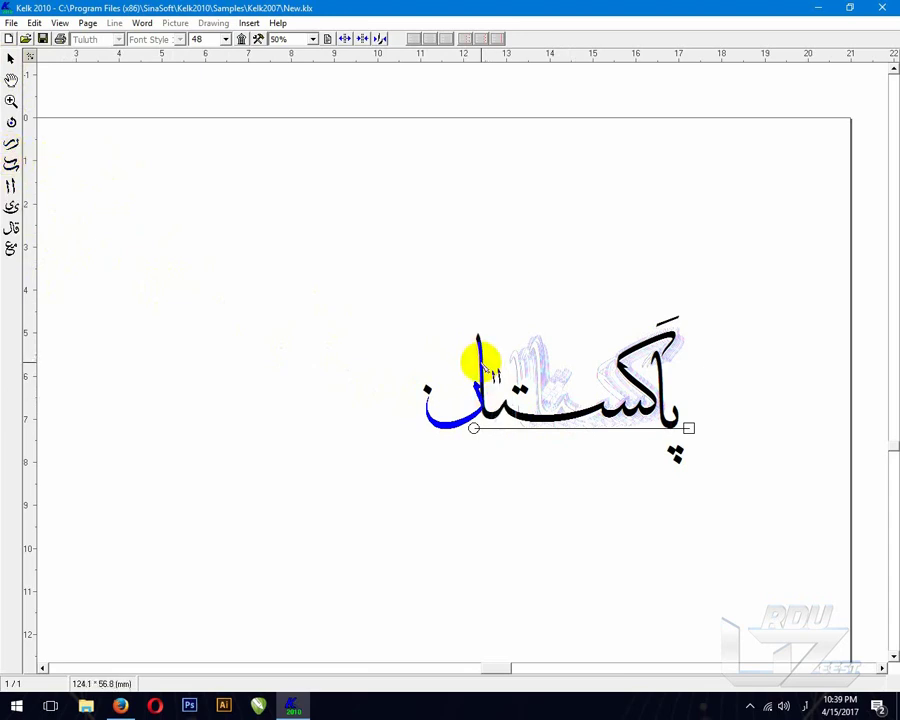
click(483, 367)
click(483, 367)
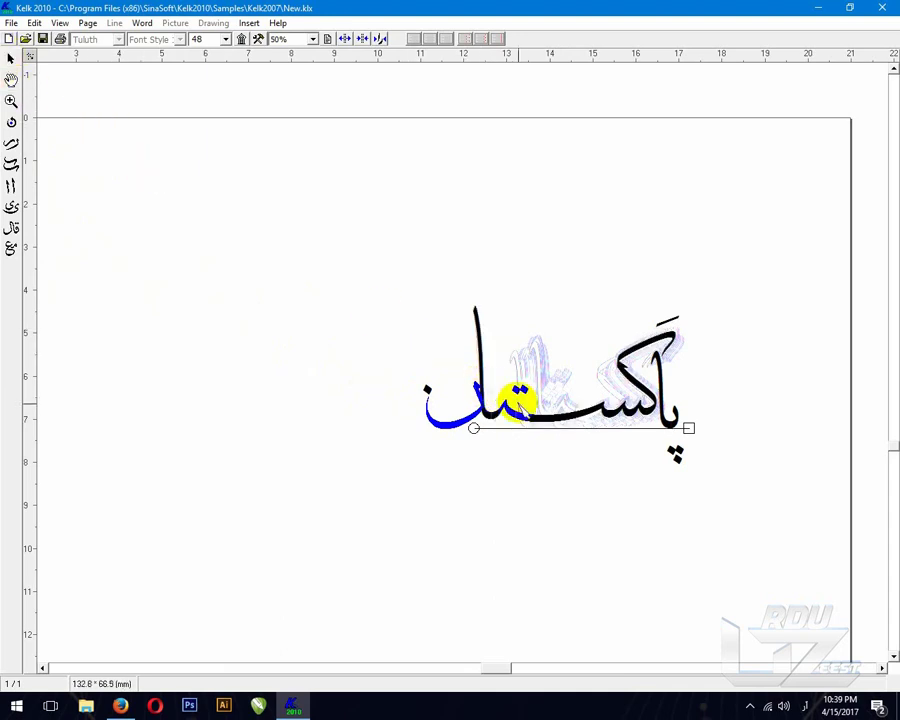
Step: Choose another letter shape for "کستا" that gives its tall alef a hooked head
right_click(553, 424)
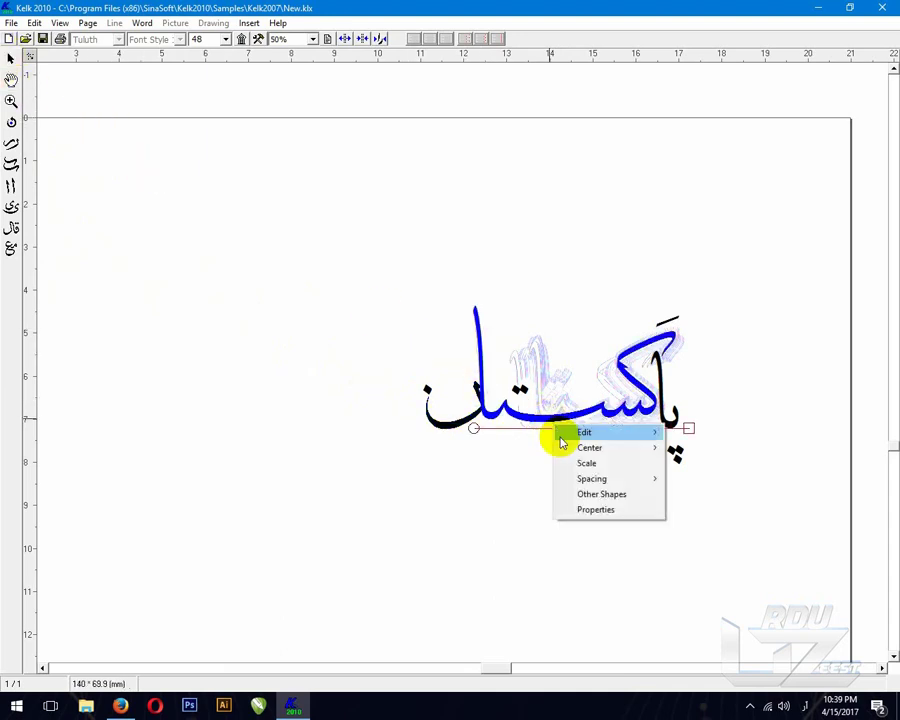
click(592, 494)
double_click(140, 96)
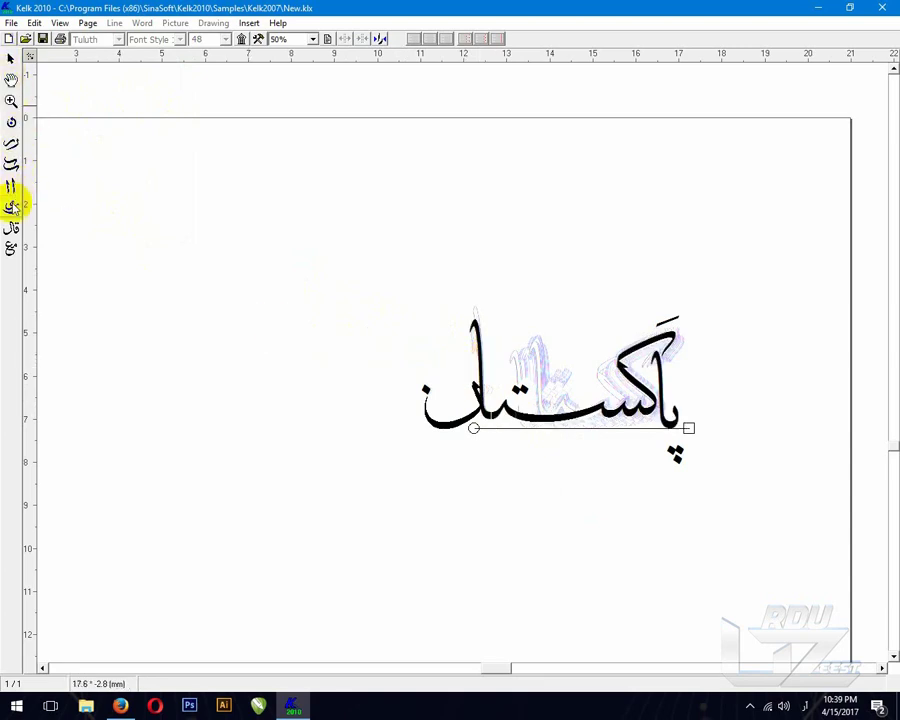
Step: Extend the bowl of the final "ن" into a wide curve and raise it with its dot so it crosses the tall alef
click(436, 426)
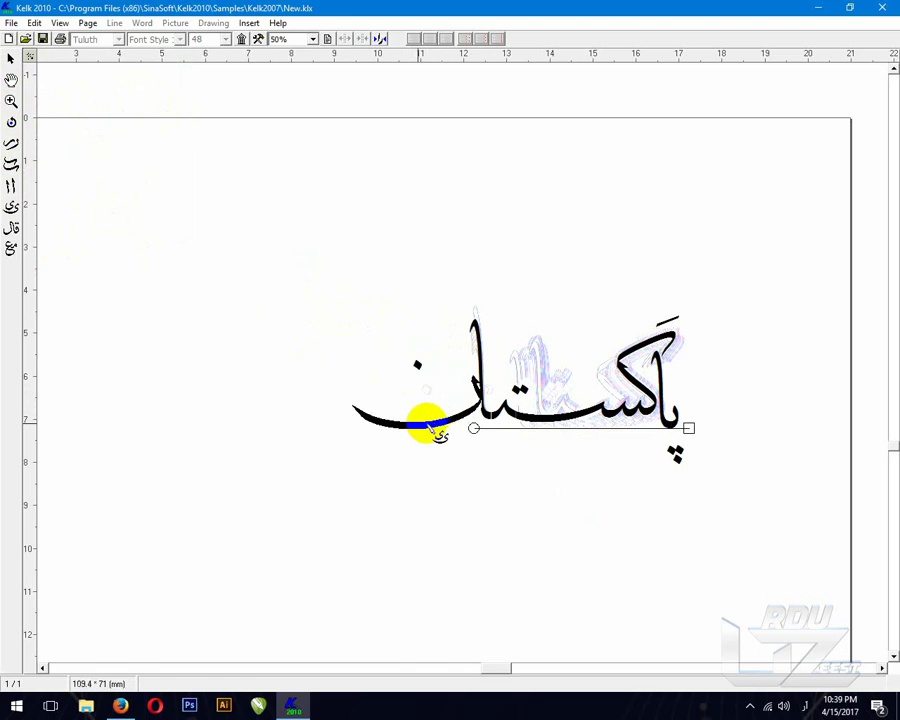
click(10, 58)
mouse_move(428, 433)
mouse_down()
mouse_move(448, 428)
mouse_move(480, 388)
mouse_move(487, 394)
mouse_move(472, 393)
mouse_move(497, 383)
mouse_move(484, 370)
mouse_move(510, 366)
mouse_move(496, 396)
mouse_move(416, 364)
mouse_move(488, 362)
mouse_up()
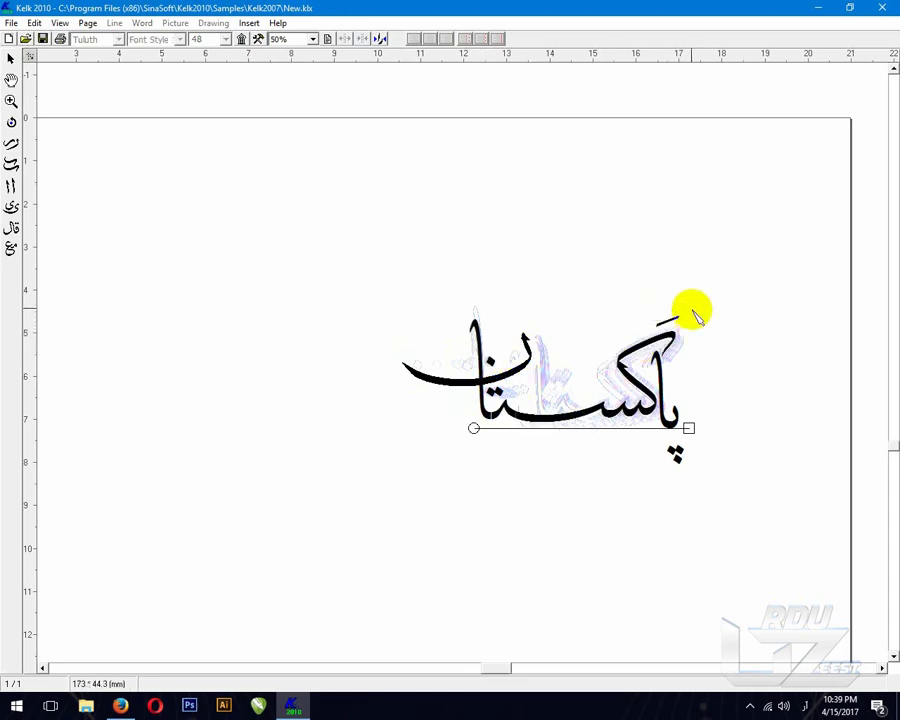
Step: Remove the separate stroke above the "ک" and nudge the "پ" dots and the final "ن" slightly upward
click(648, 335)
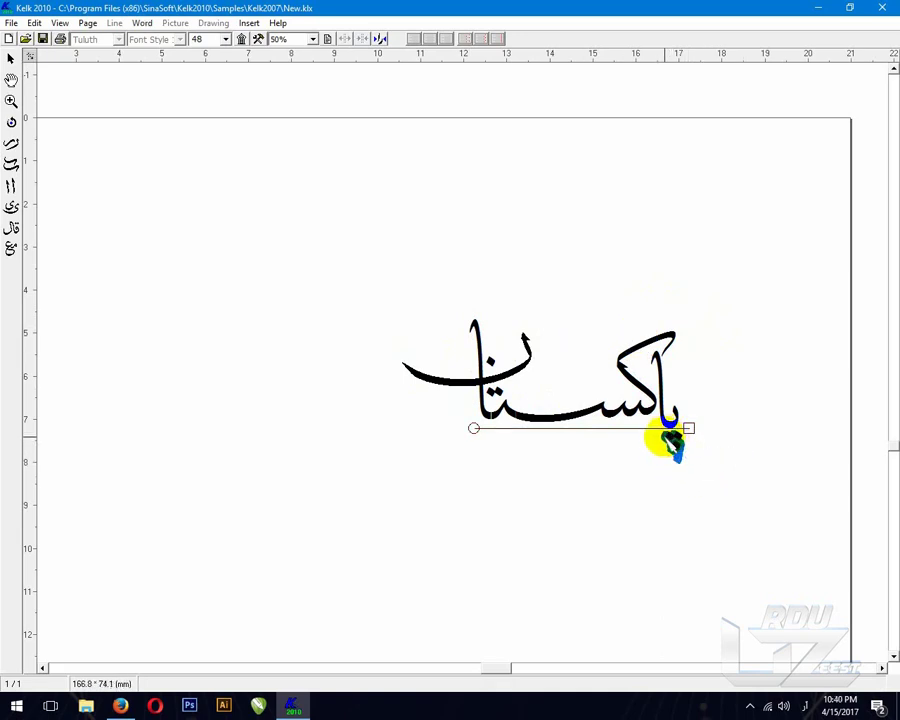
click(672, 445)
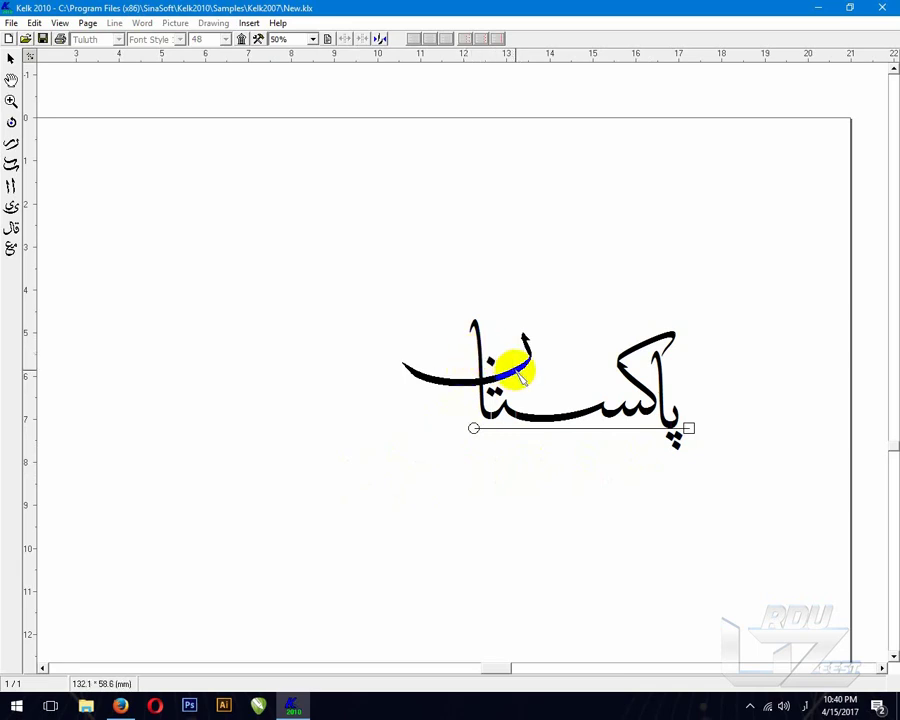
mouse_move(518, 374)
mouse_down()
mouse_move(510, 356)
mouse_move(490, 358)
mouse_up()
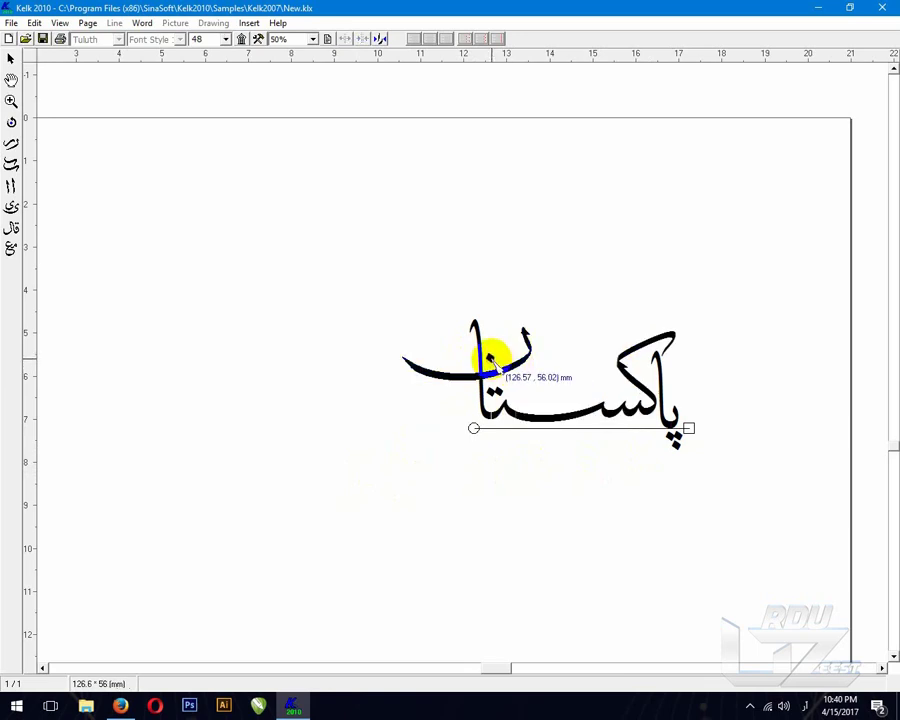
Step: Open the decorative marks palette and place the small curved vertical mark beside the alef of "پا"
click(244, 44)
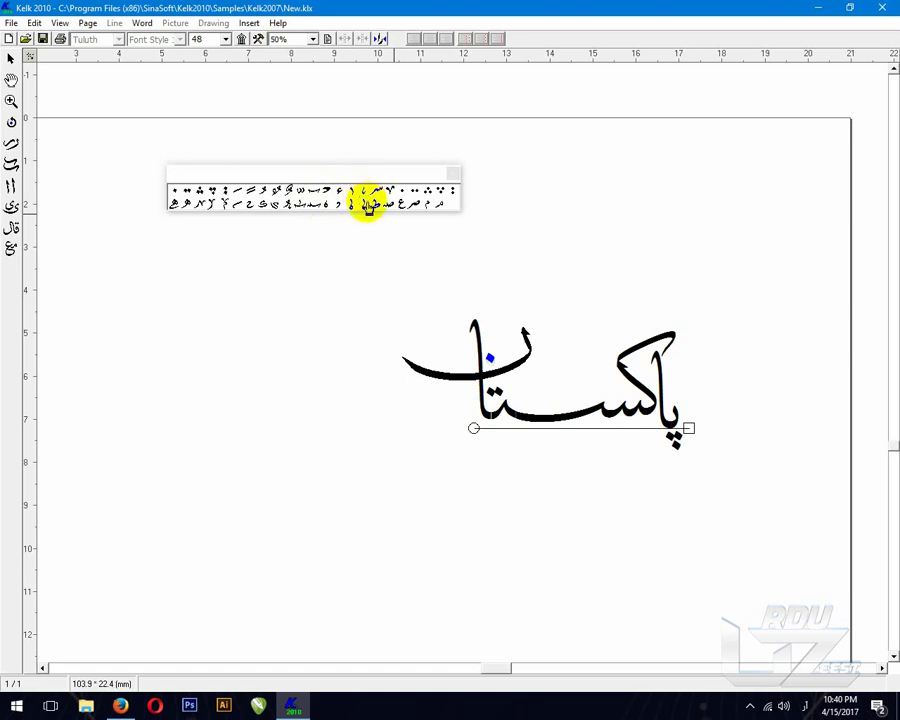
click(365, 198)
click(676, 395)
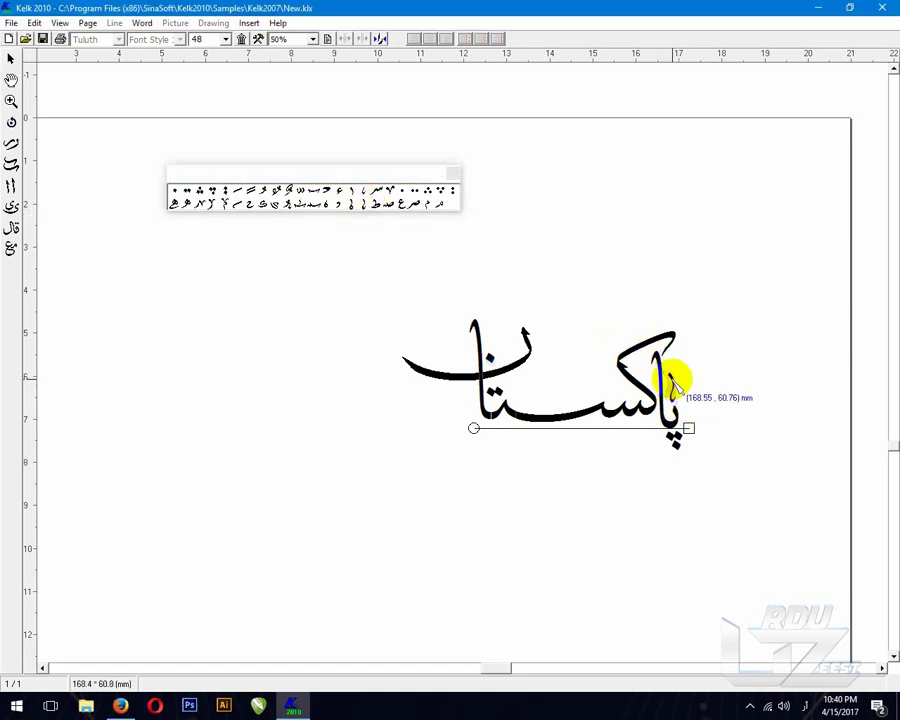
click(670, 385)
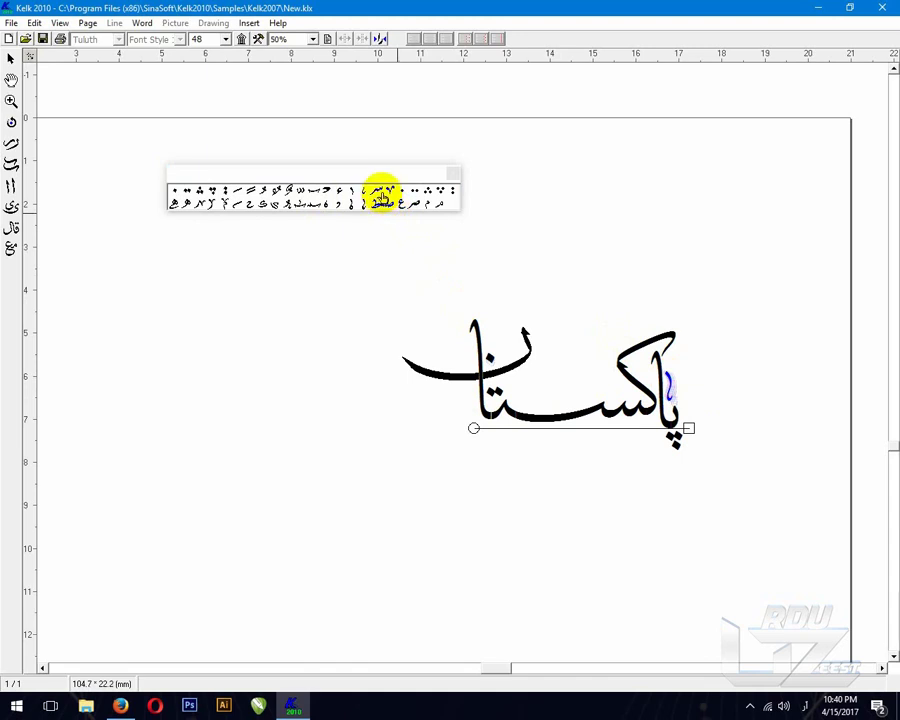
Step: Place the small "س" mark beneath the letter "س" and the V-shaped mark above the stretched connecting stroke
click(382, 196)
click(603, 388)
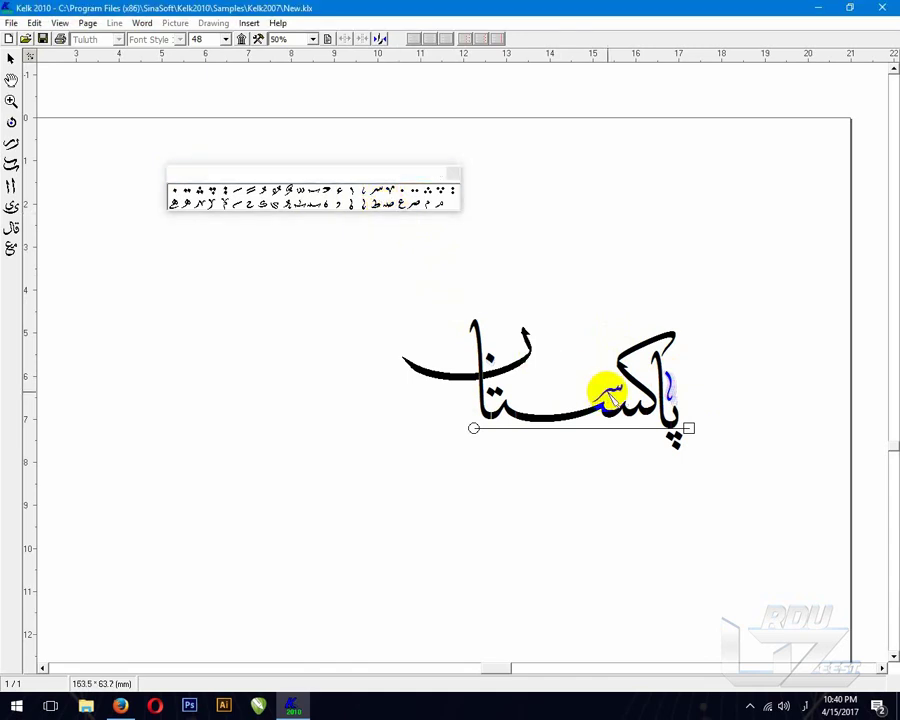
drag(612, 392, 626, 433)
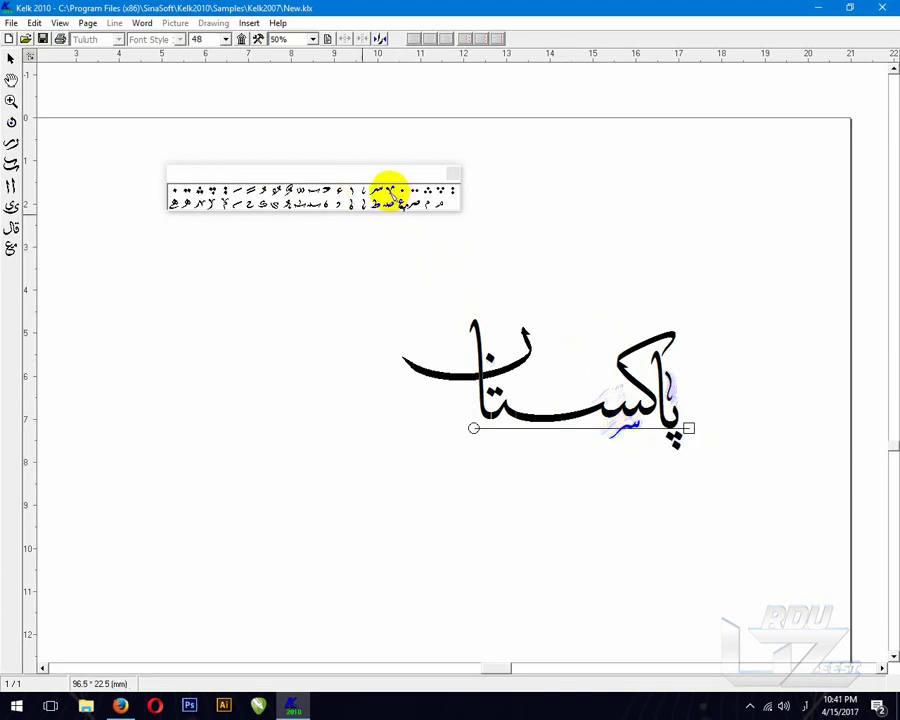
click(392, 194)
click(556, 395)
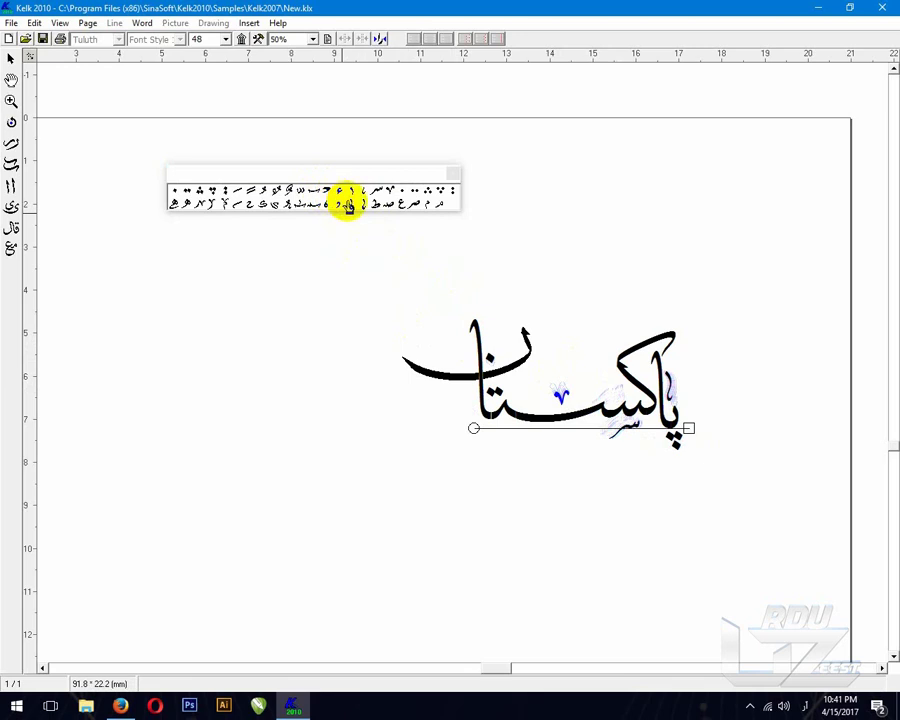
Step: Place the zigzag mark with a tail above the bowl of the "ن" and the small "ک" mark inside the letter "ک"
click(203, 206)
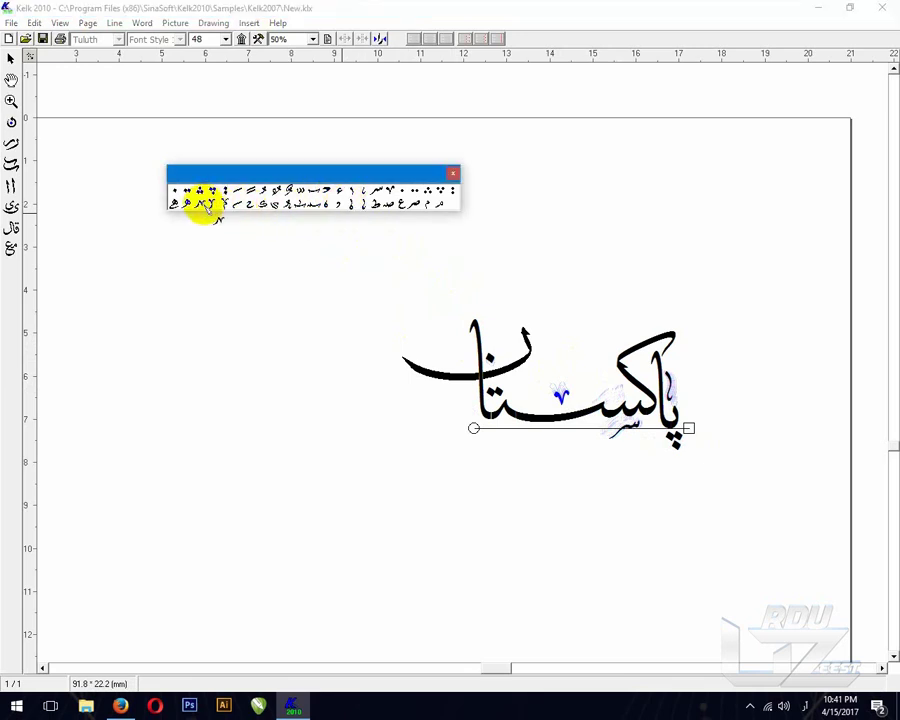
click(455, 362)
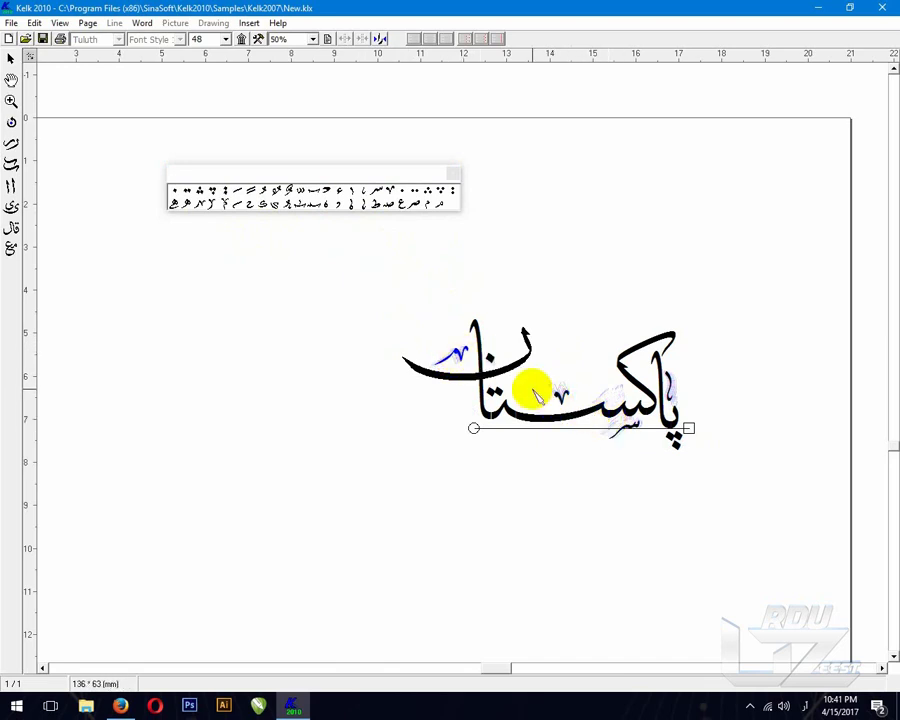
click(256, 209)
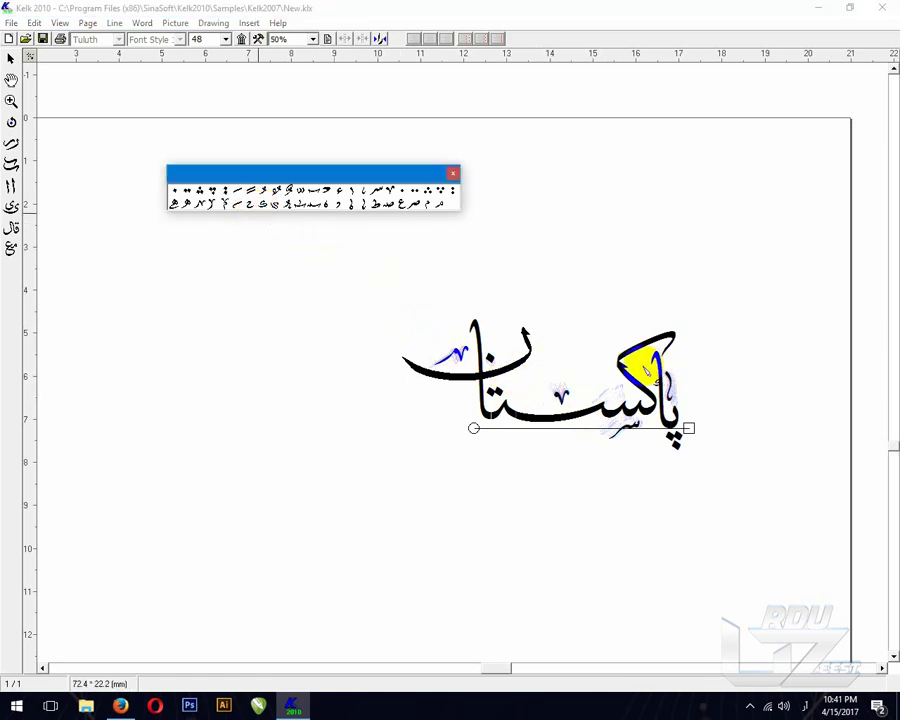
click(648, 368)
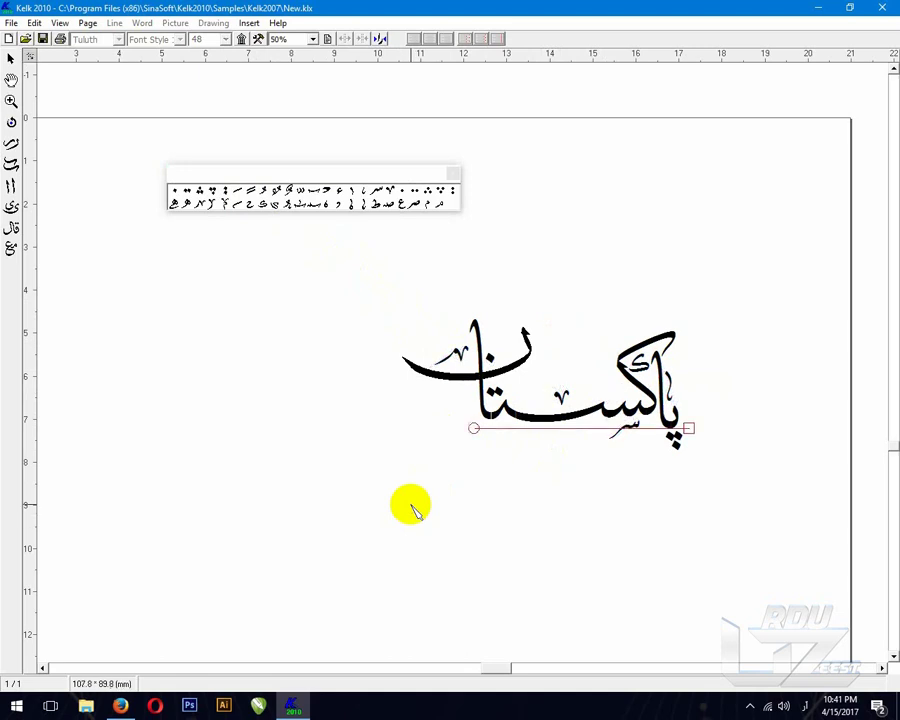
Step: Zoom in on the word and move the two dots of the "ت" slightly away from the tall alef
click(11, 100)
drag(441, 322, 586, 386)
click(30, 58)
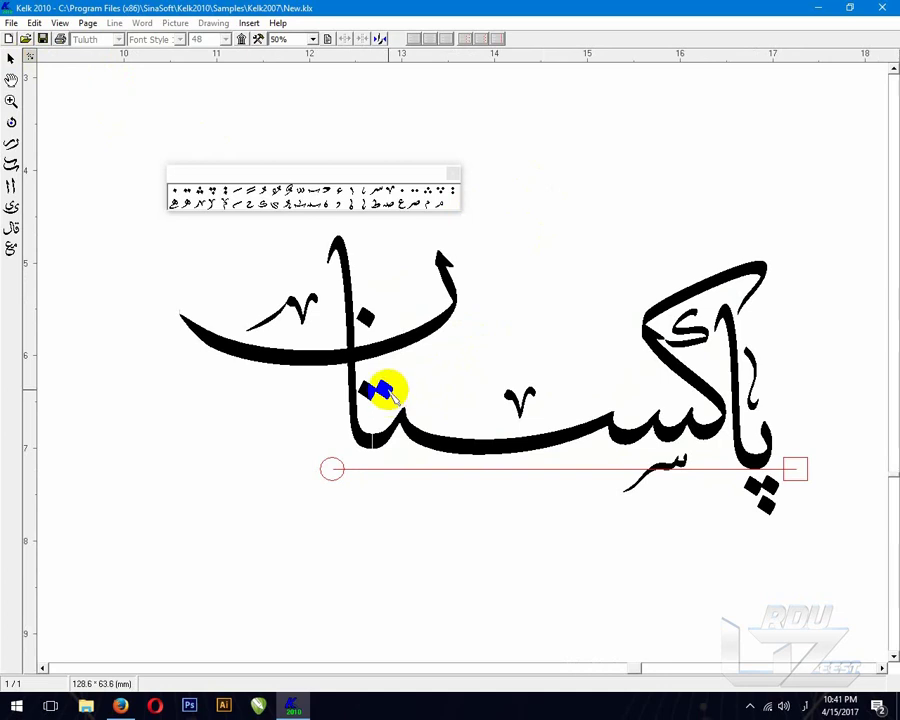
click(385, 390)
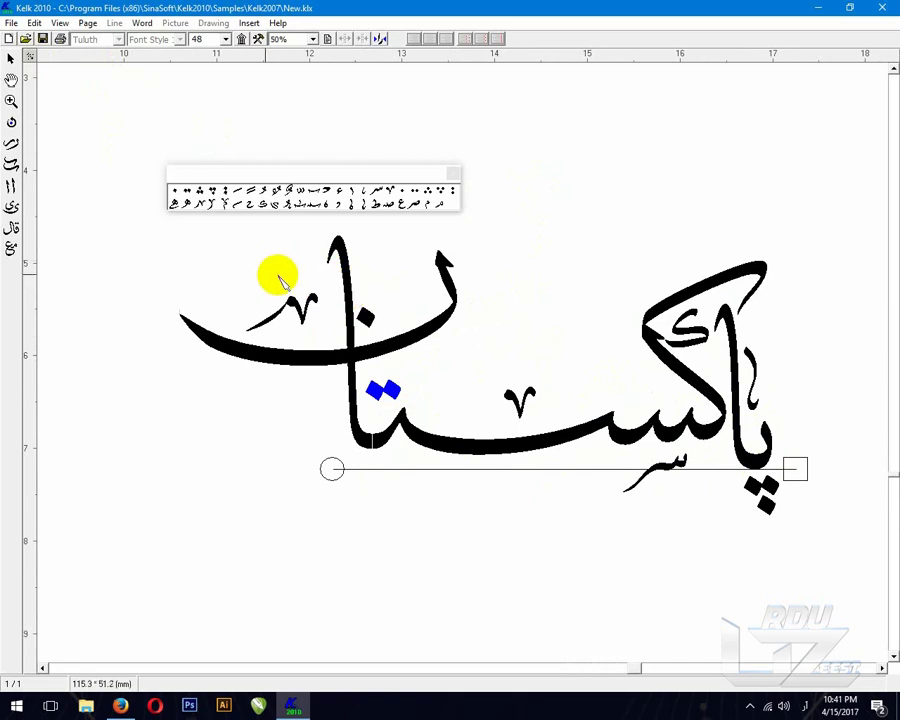
Step: Try to lengthen the tall alef of "کستا" and the alef of "پا"
click(12, 186)
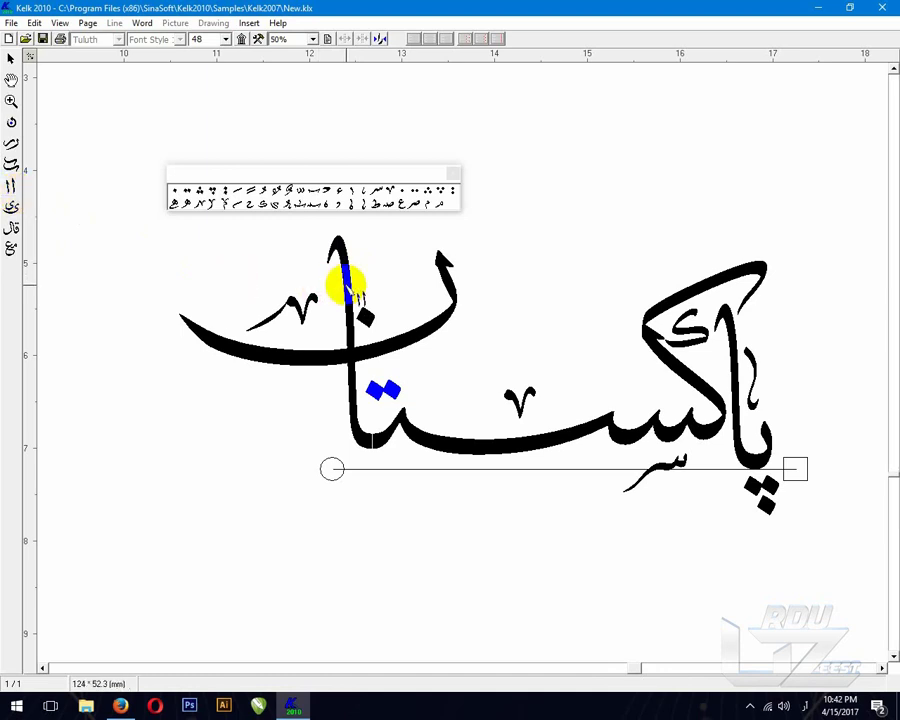
click(347, 286)
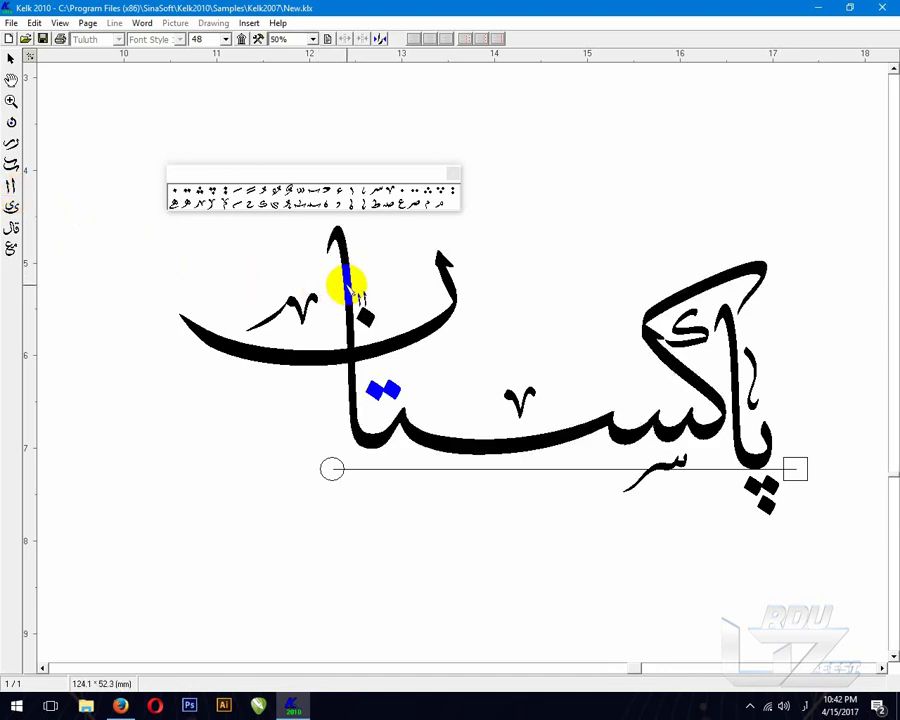
click(350, 288)
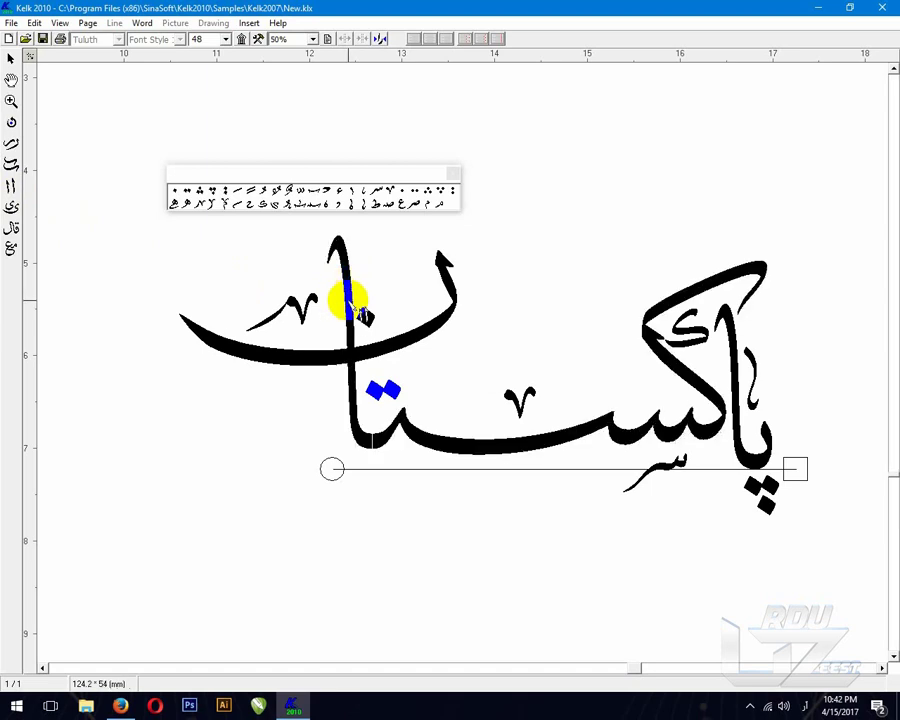
click(737, 361)
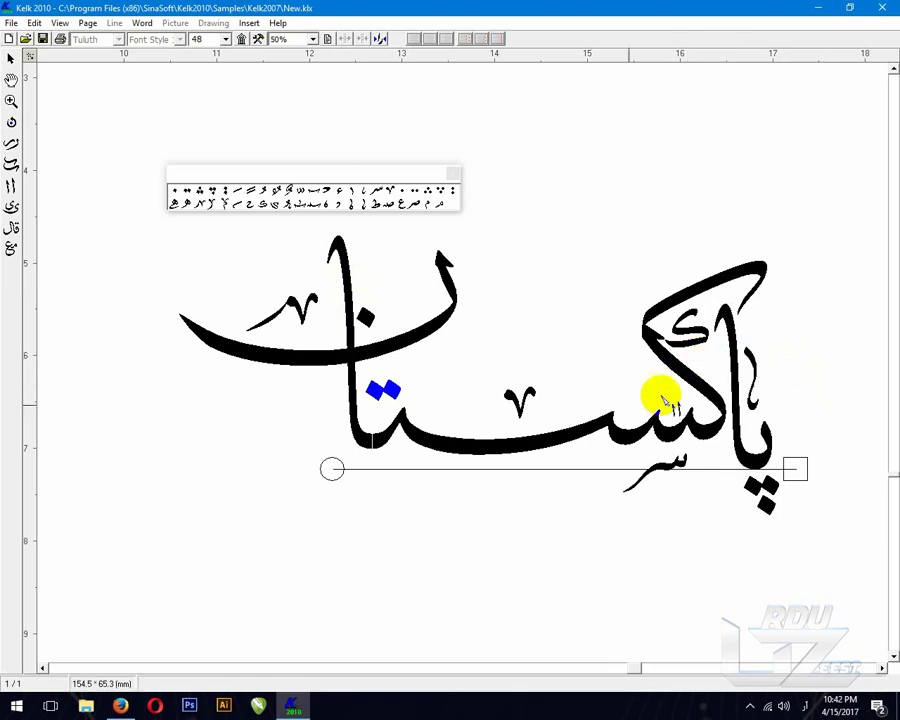
Step: Zoom out to view the whole word and check the small "ک" mark inside the letter "ک"
click(10, 101)
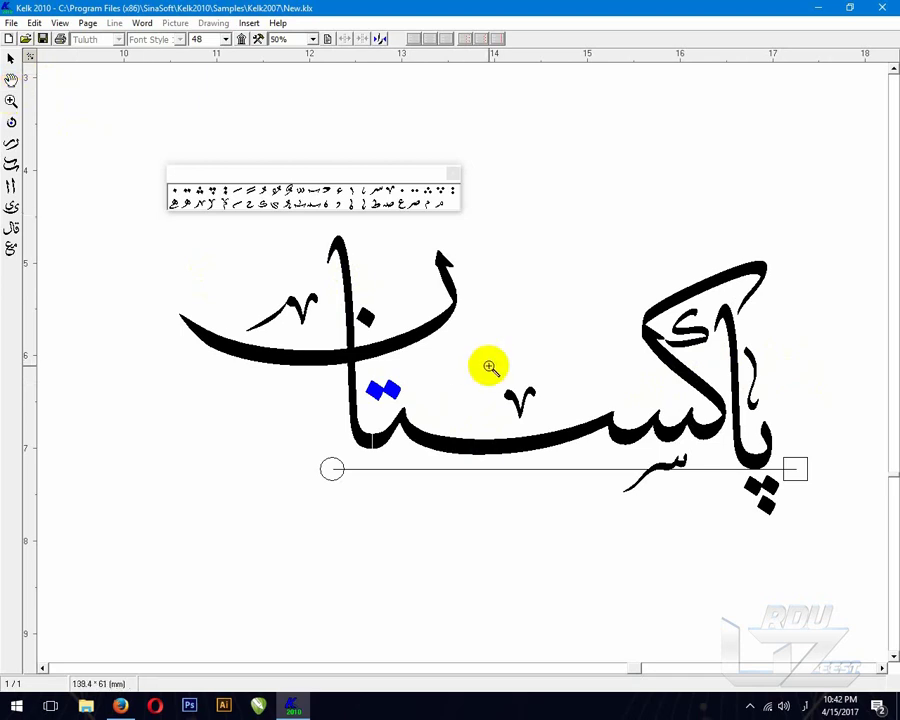
click(558, 394)
click(558, 394)
click(562, 400)
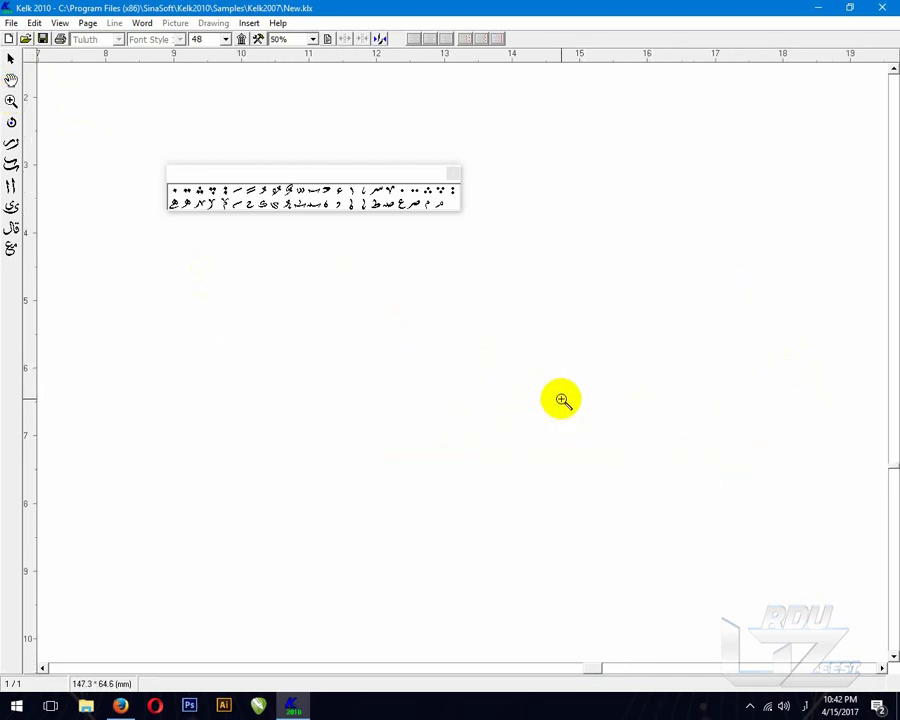
click(10, 58)
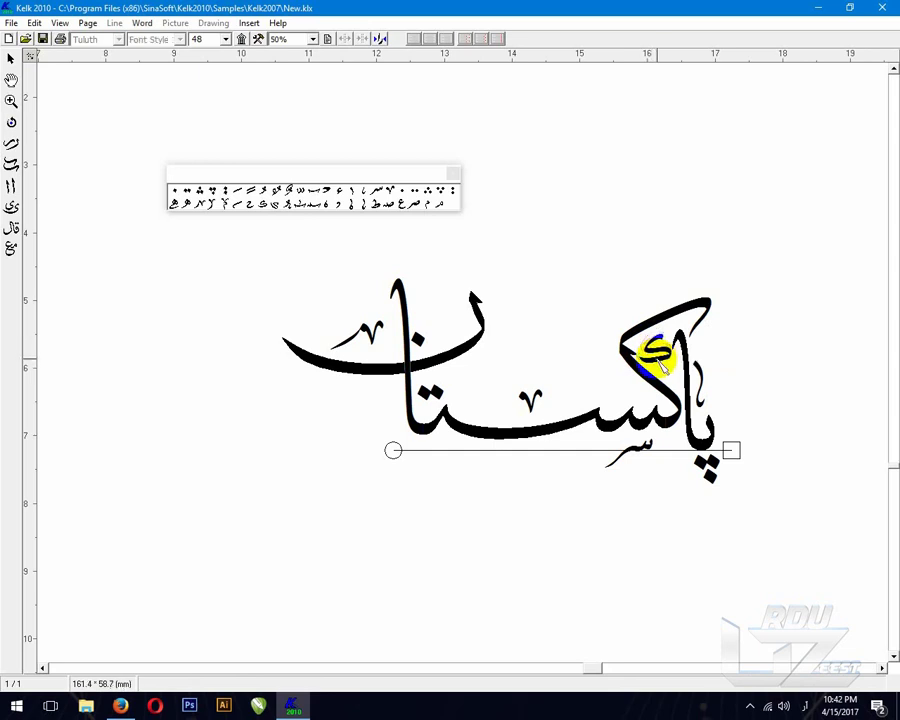
click(652, 345)
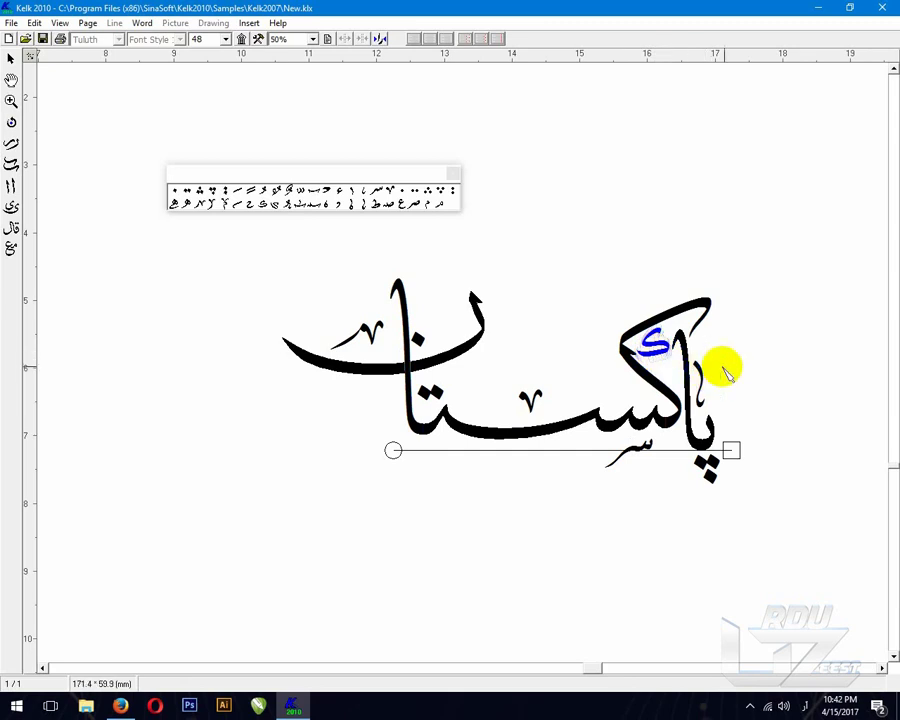
click(750, 275)
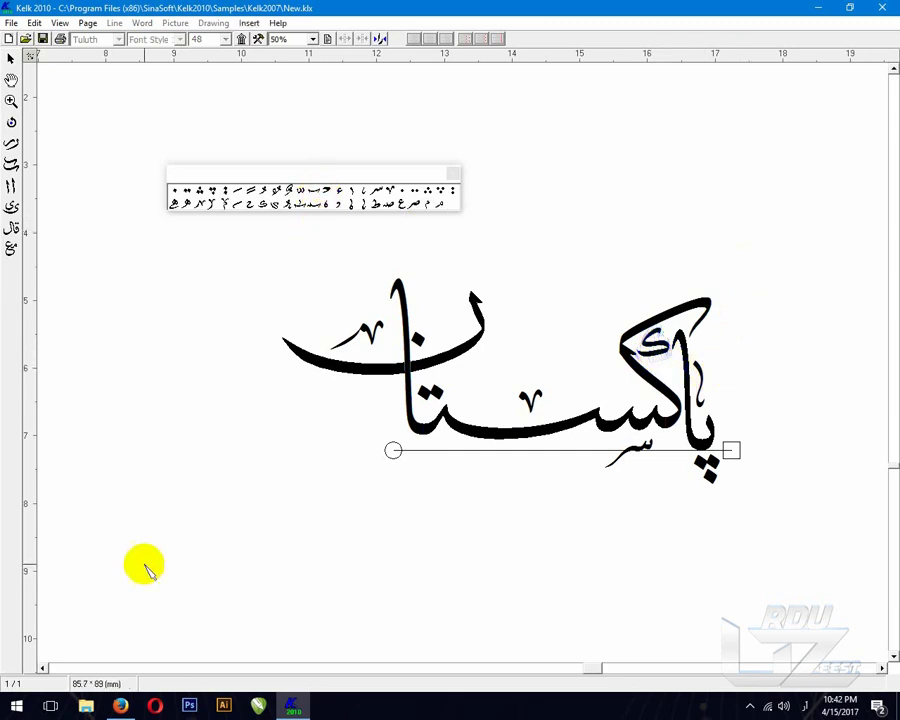
Step: Switch to Firefox and search Google for "pdffactory" in a new tab
click(121, 706)
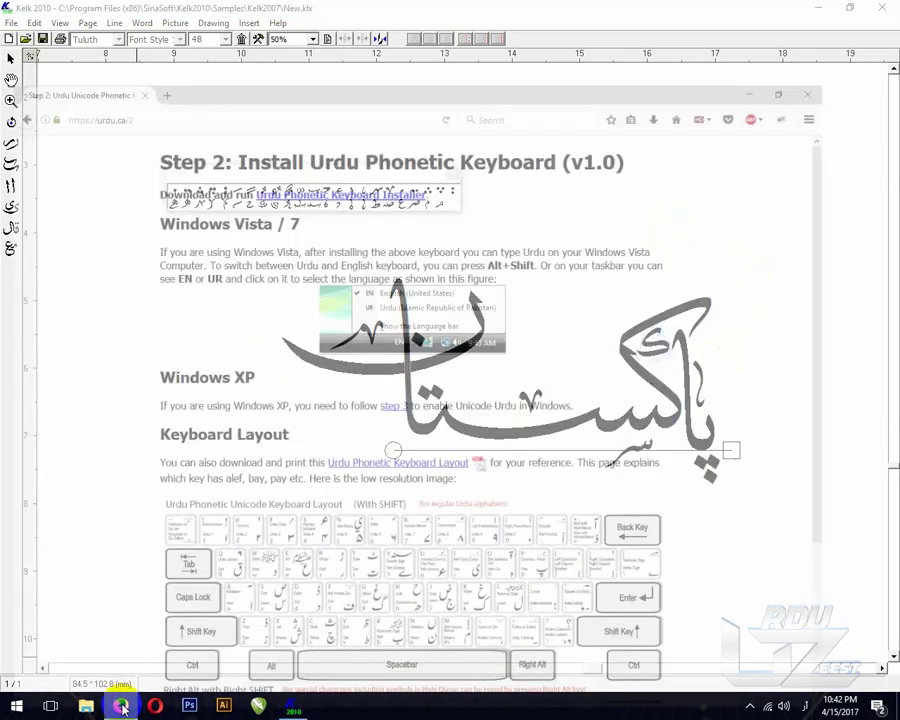
click(169, 11)
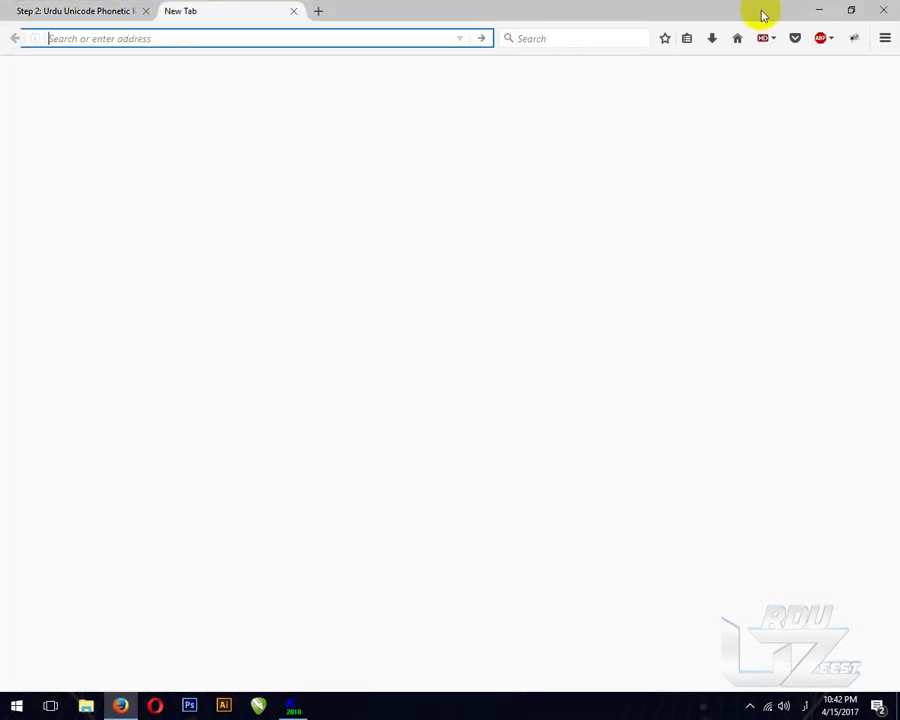
click(309, 284)
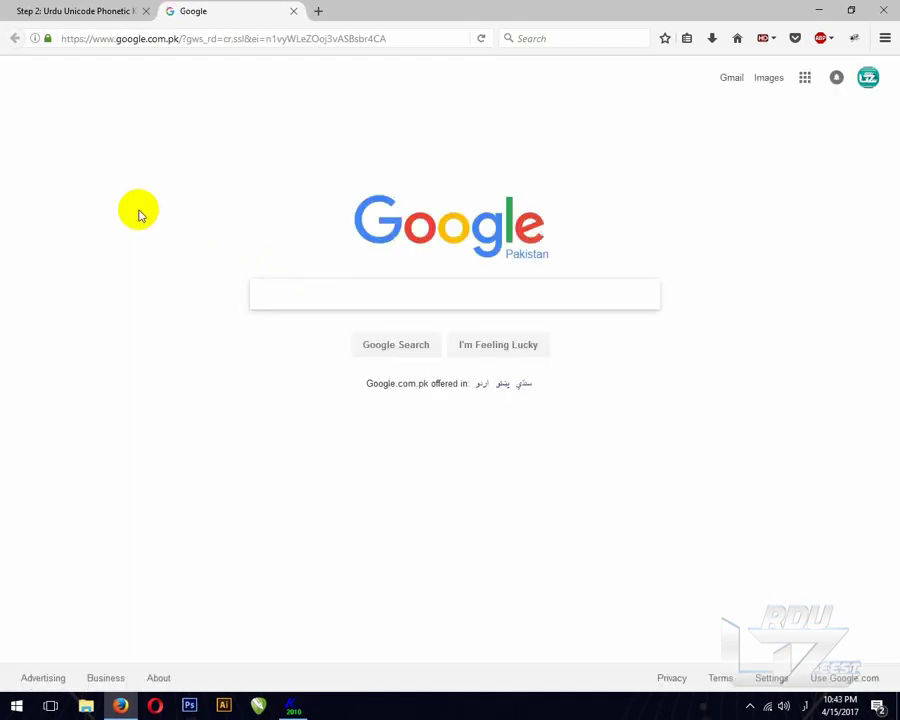
text(پدف)
key(BackSpace)
key(BackSpace)
key(BackSpace)
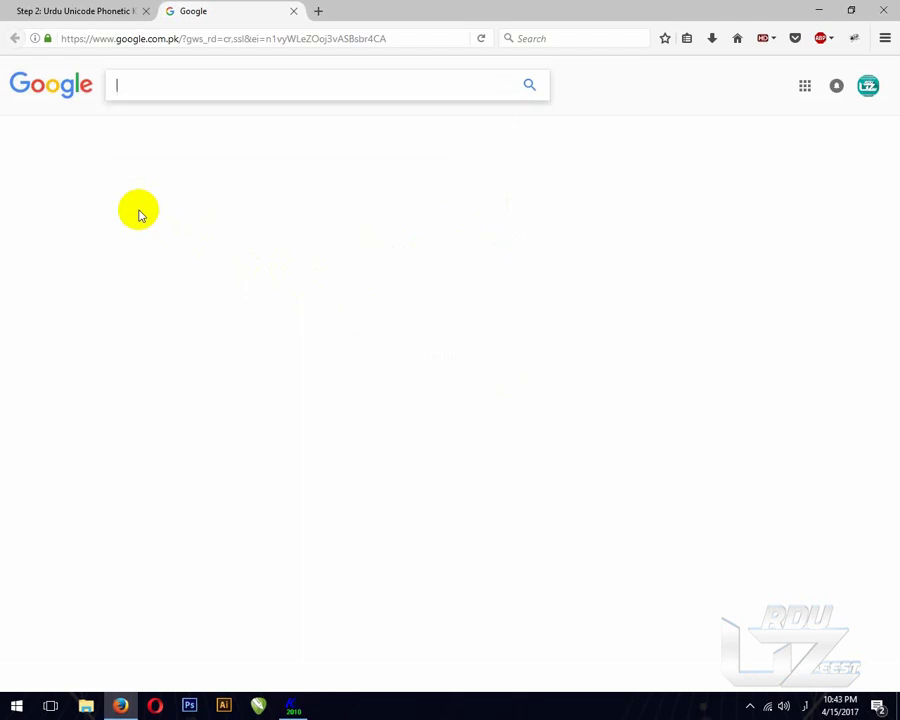
text(p)
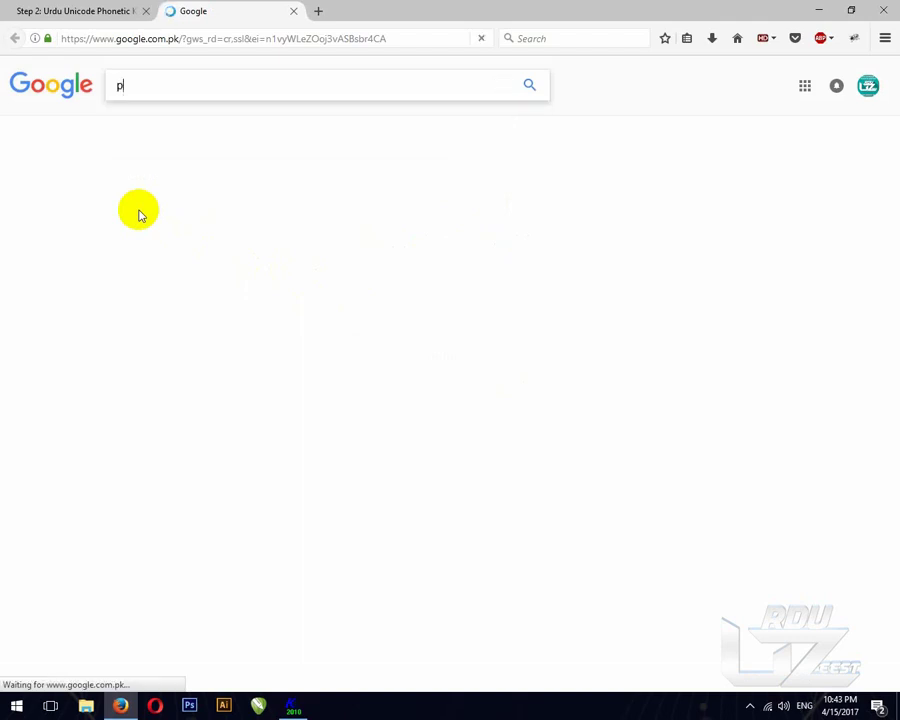
text(df)
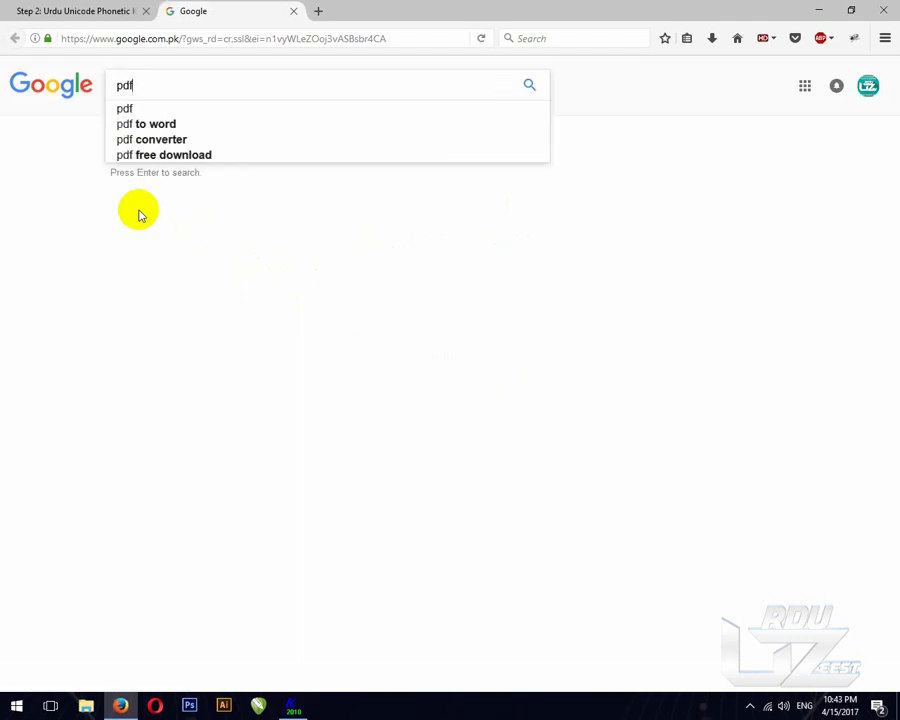
text( fa)
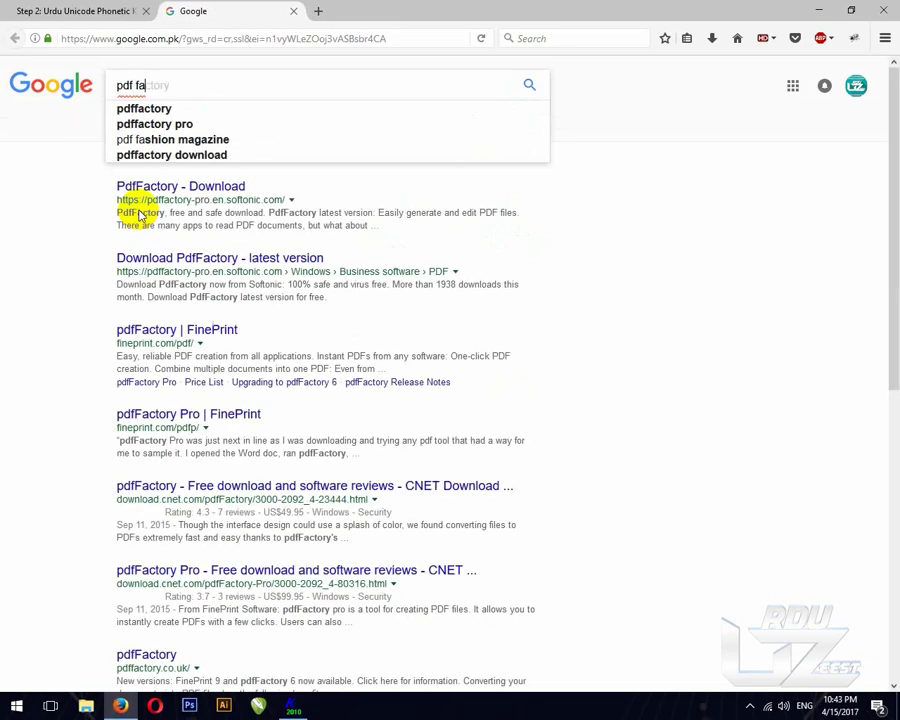
key(Down)
key(Return)
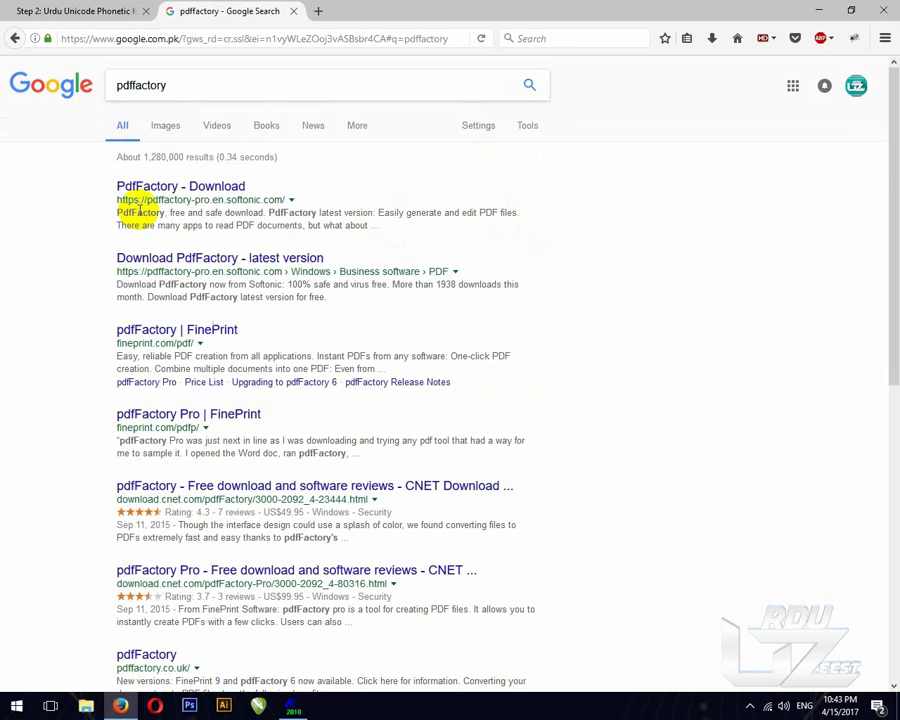
Step: Open the Softonic "PdfFactory - Download" result in a separate tab and view its page
right_click(208, 200)
click(72, 267)
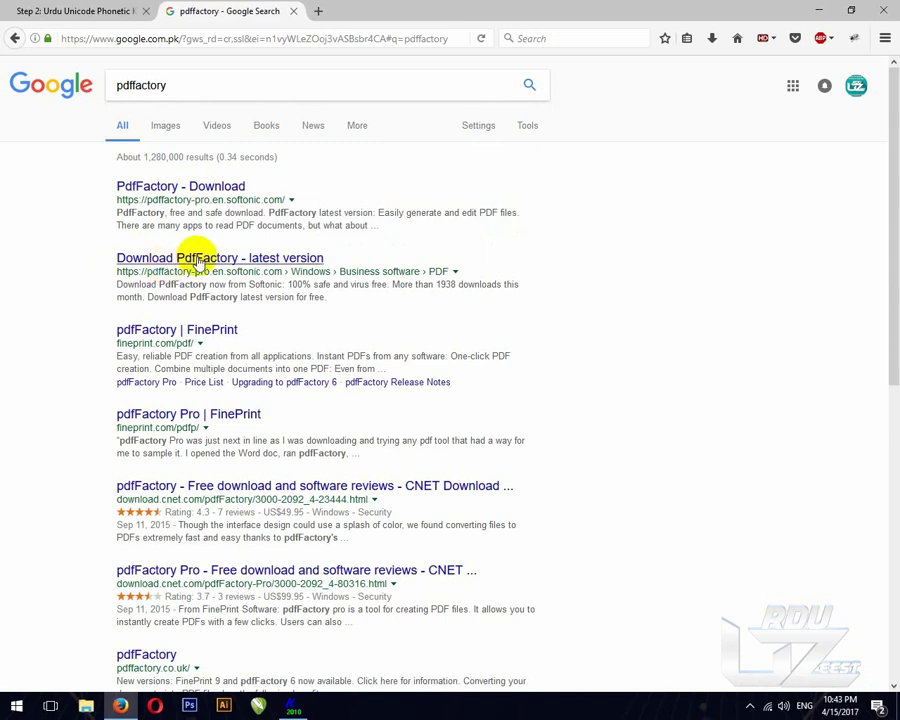
right_click(233, 190)
key(Escape)
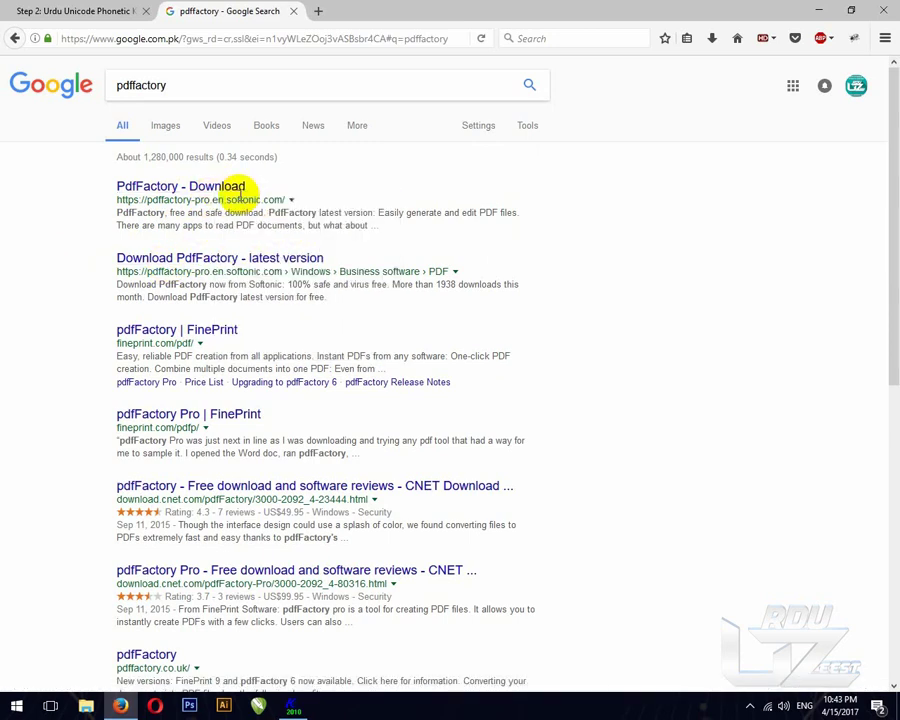
middle_click(240, 190)
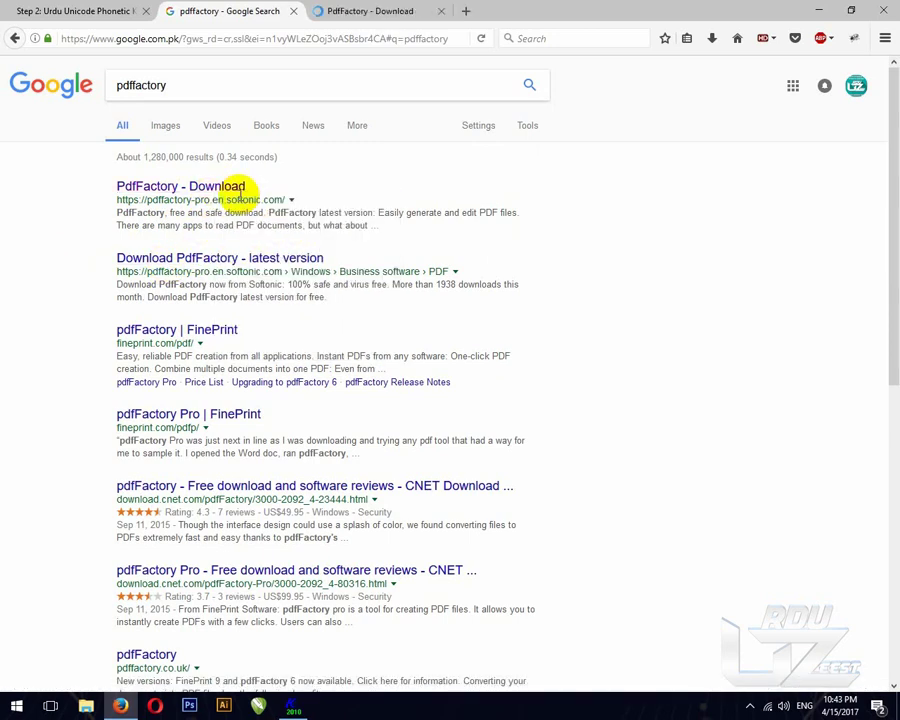
click(377, 12)
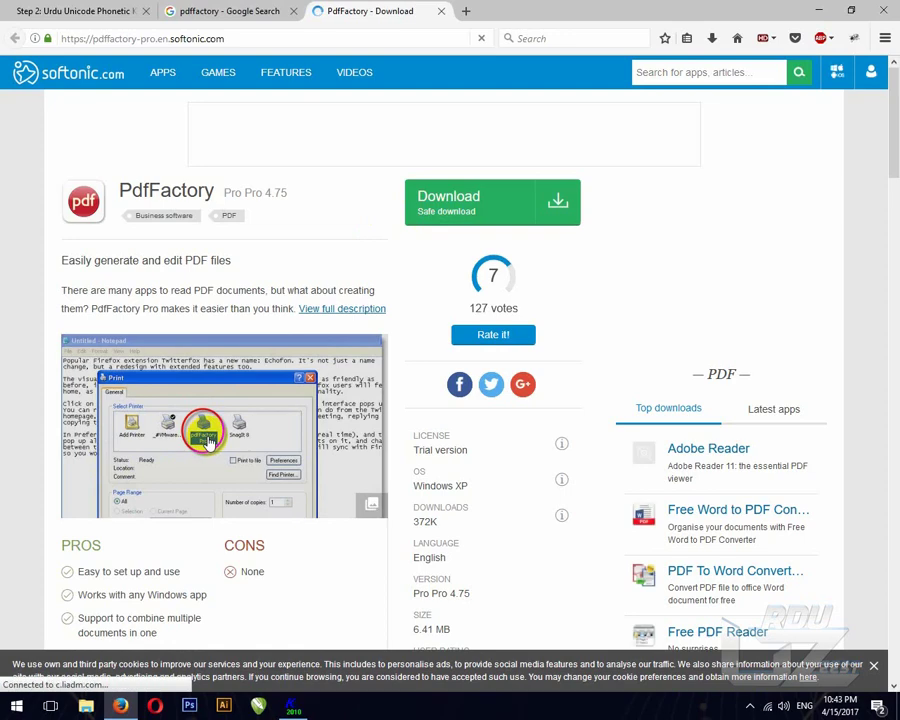
Step: Return to the Google results and search for "bullzip pdf printer" instead
click(207, 16)
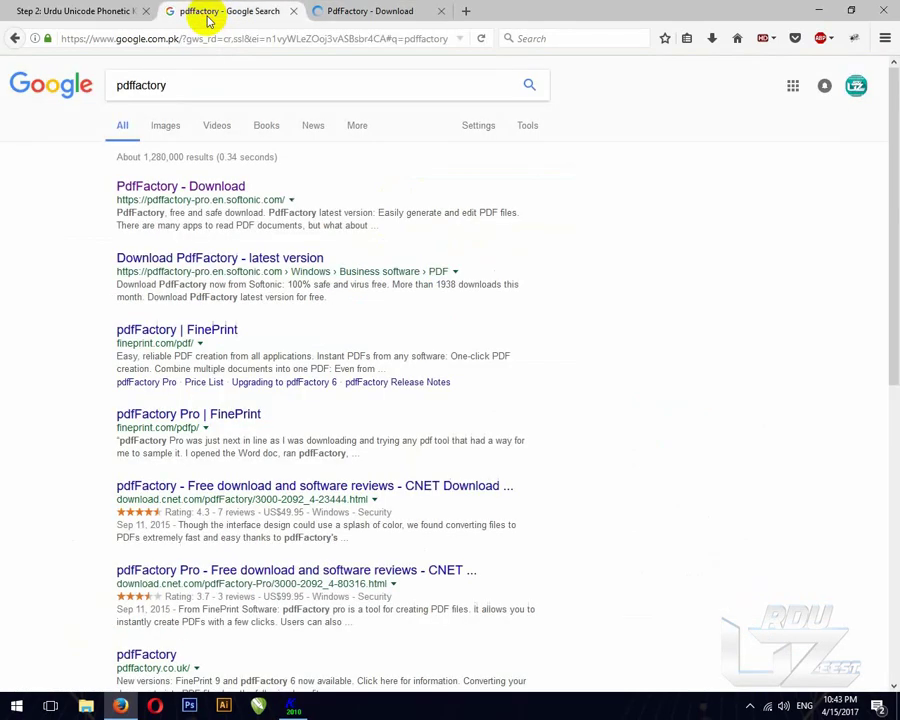
double_click(191, 80)
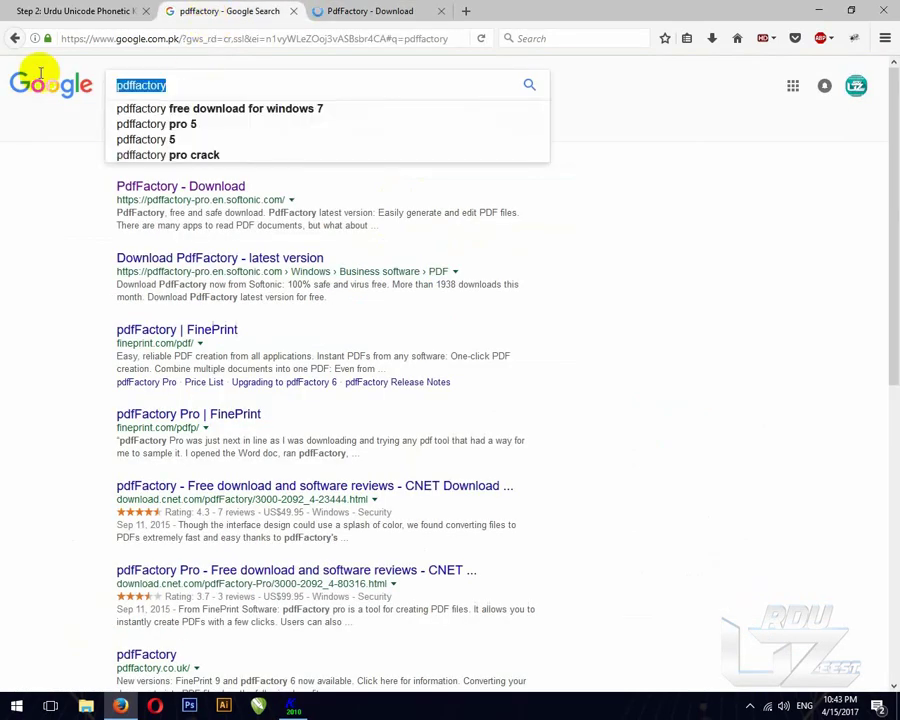
text(bullz)
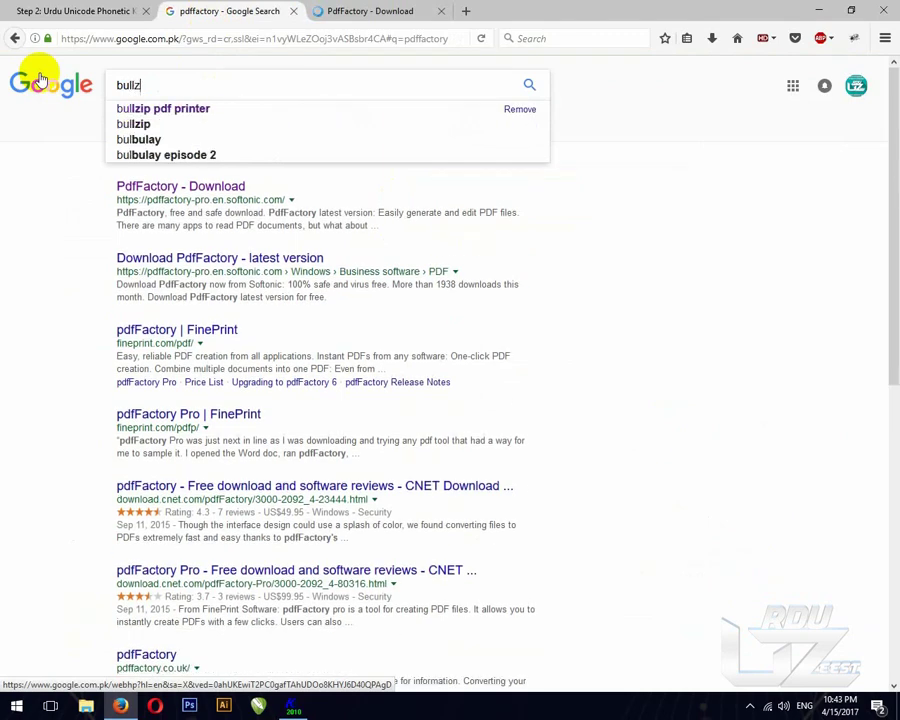
text(i)
key(Down)
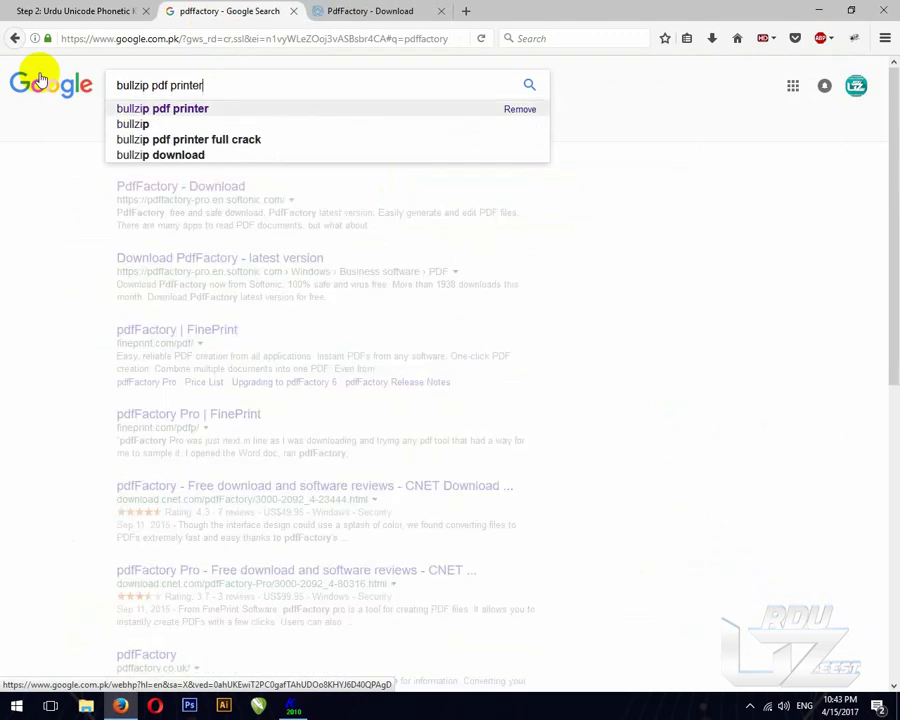
key(Return)
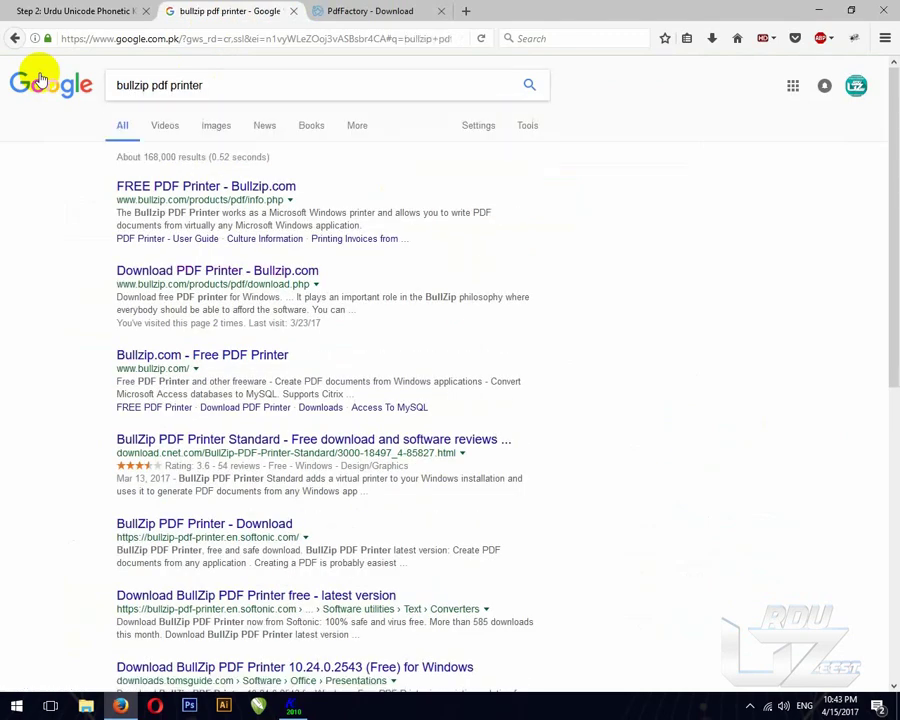
Step: Open the "Download PDF Printer" page on Bullzip.com, reloading it until it loads
click(250, 268)
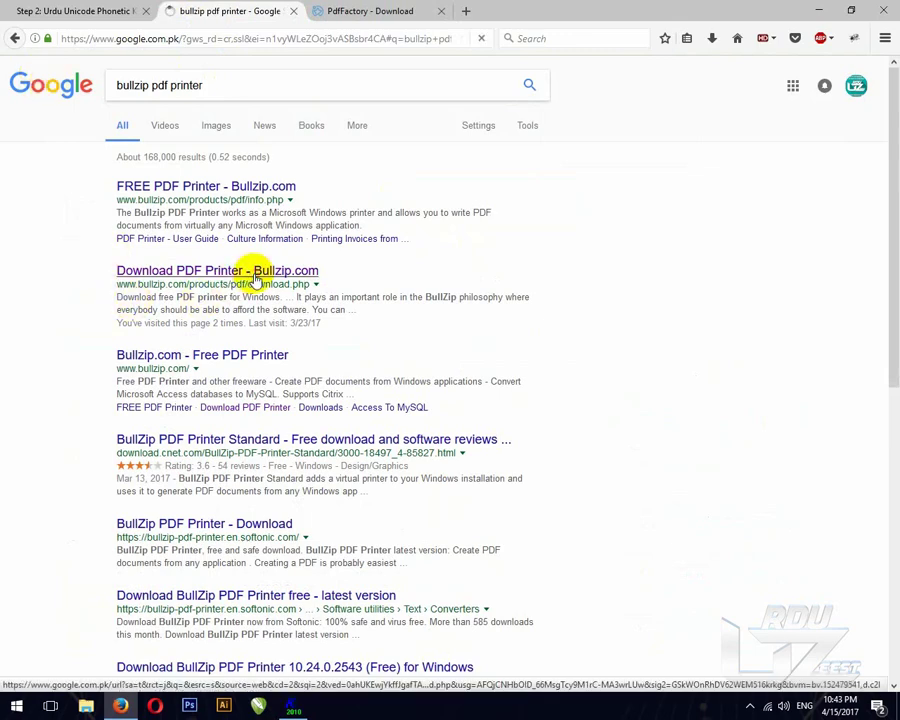
click(347, 10)
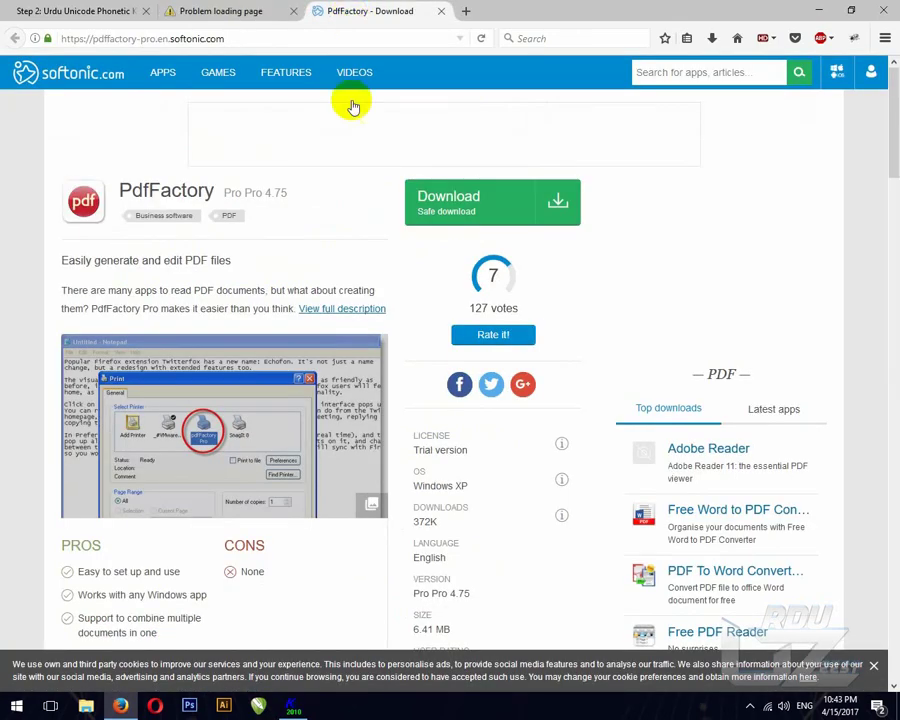
click(221, 12)
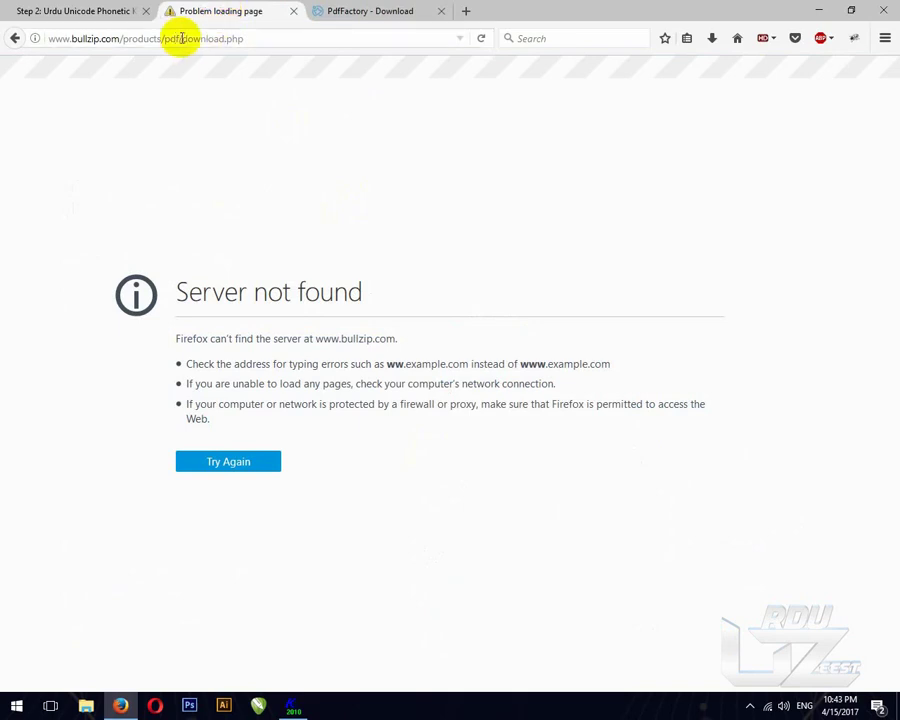
click(481, 38)
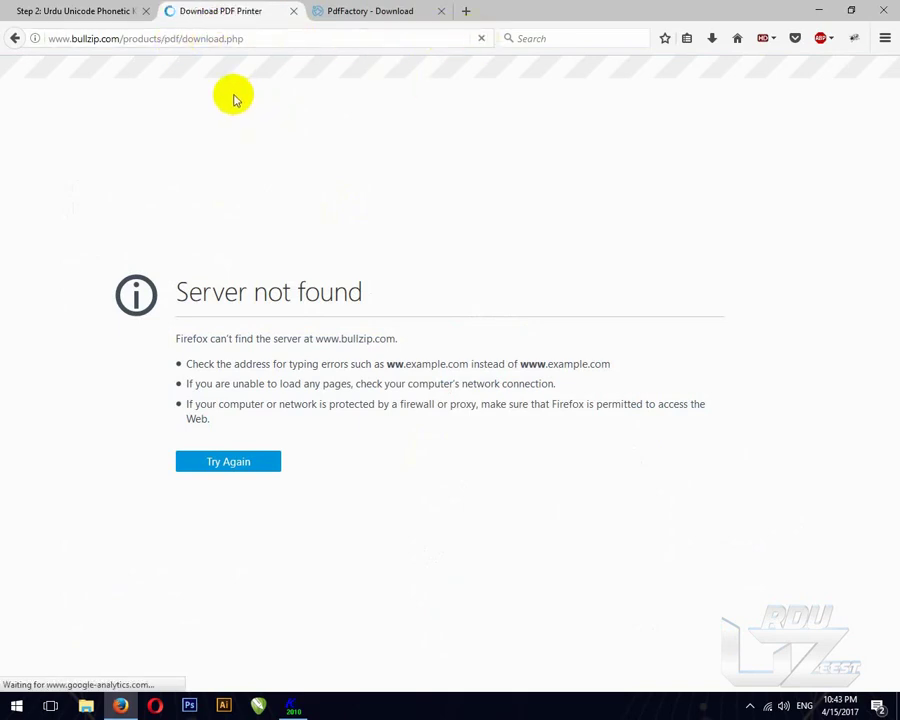
click(451, 183)
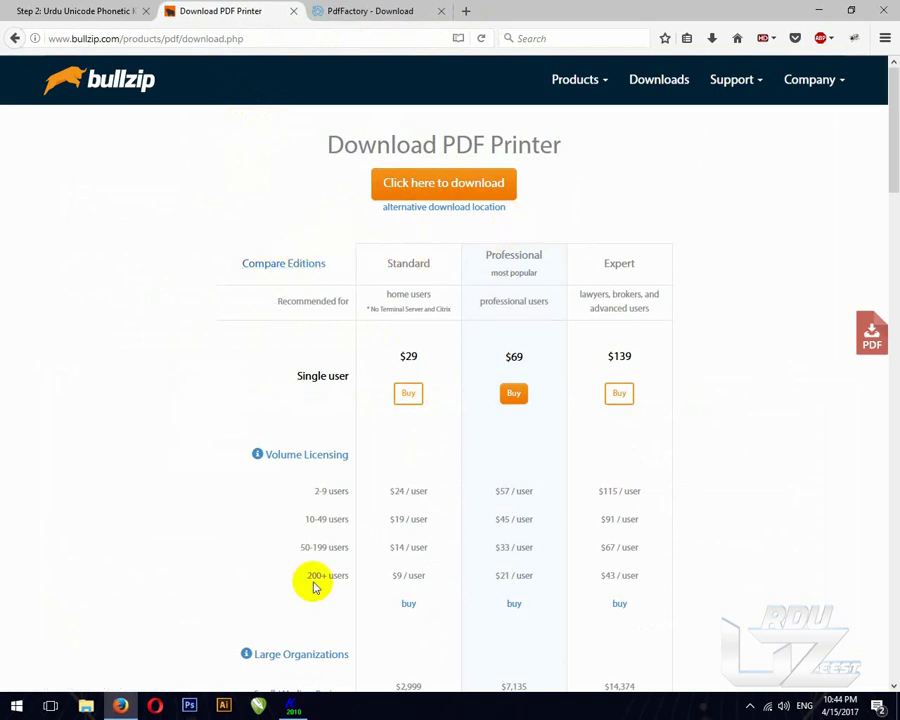
Step: Switch back to Kelk 2010, open the print settings and choose Bullzip PDF Printer as the printer
click(292, 706)
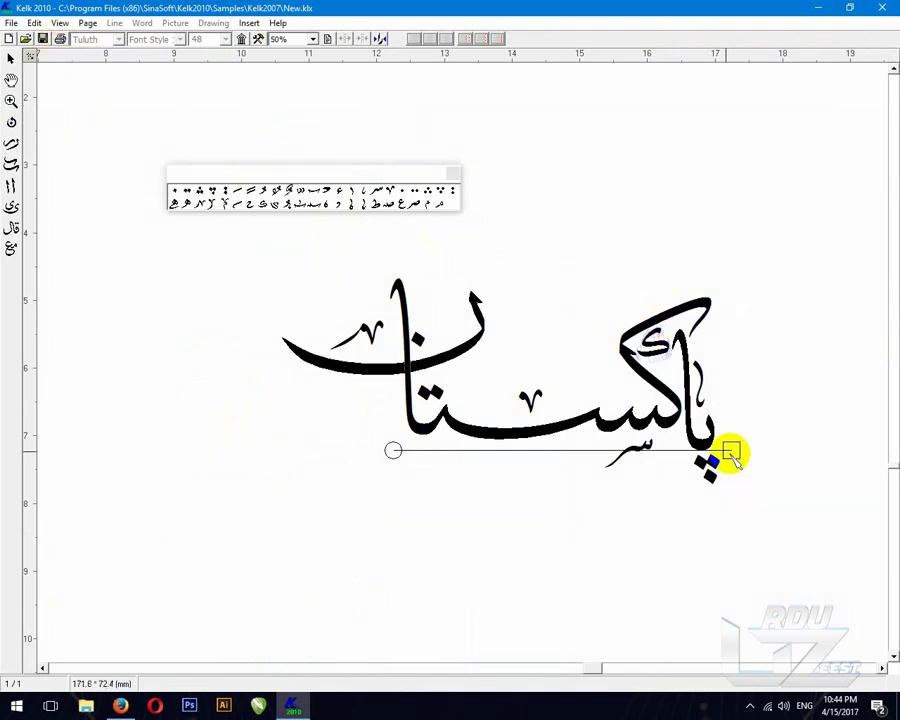
click(61, 41)
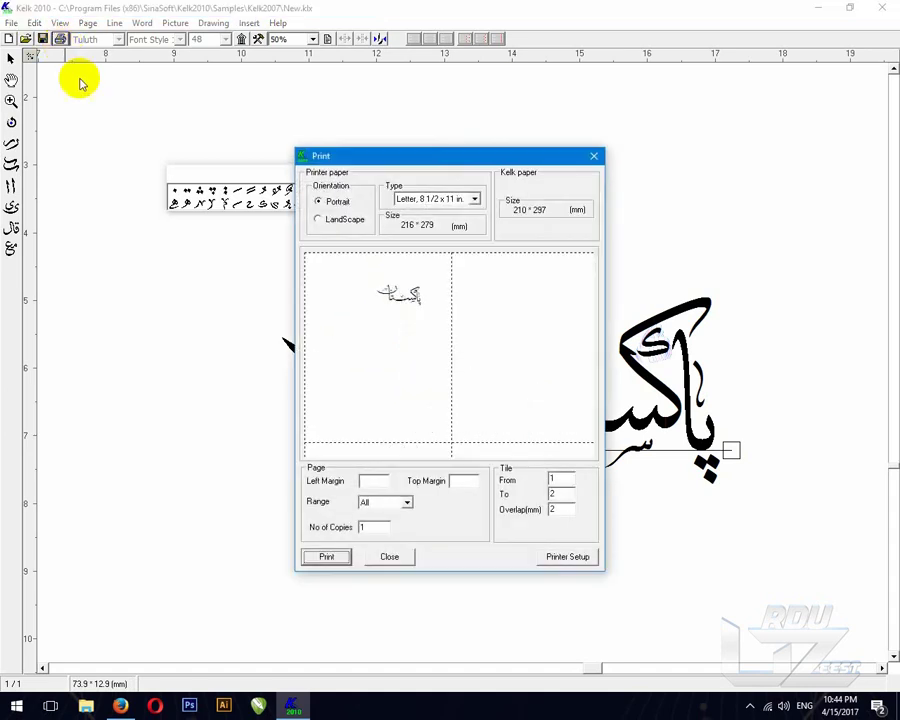
click(570, 557)
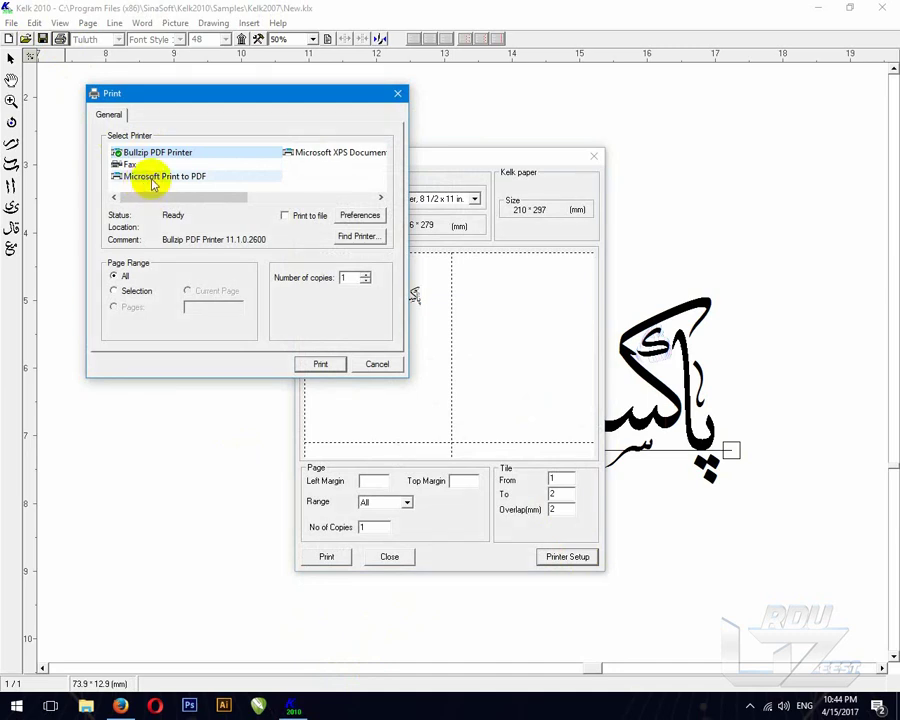
click(155, 178)
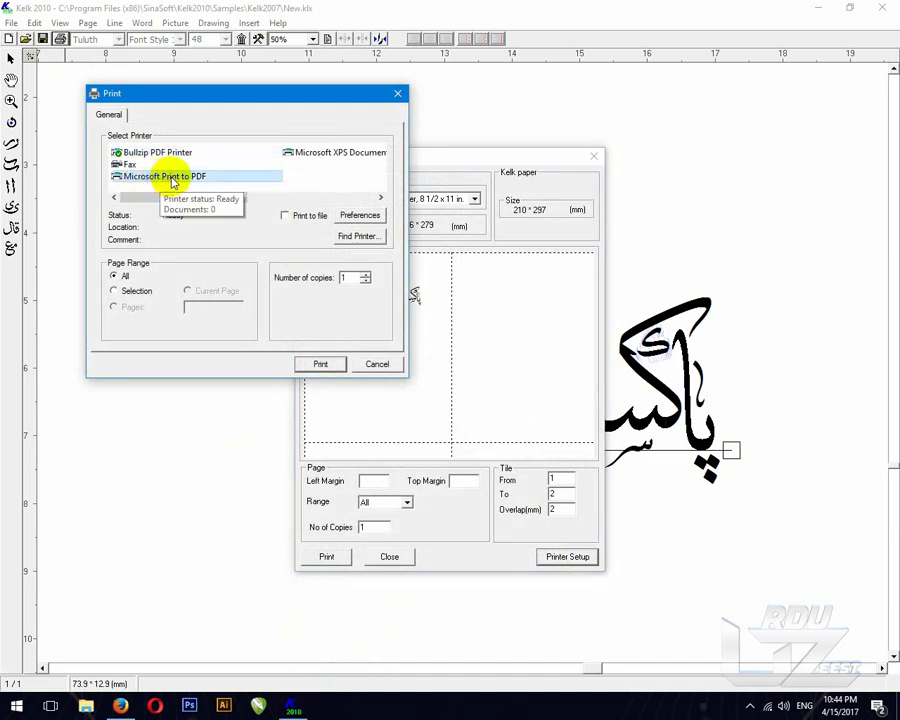
click(170, 158)
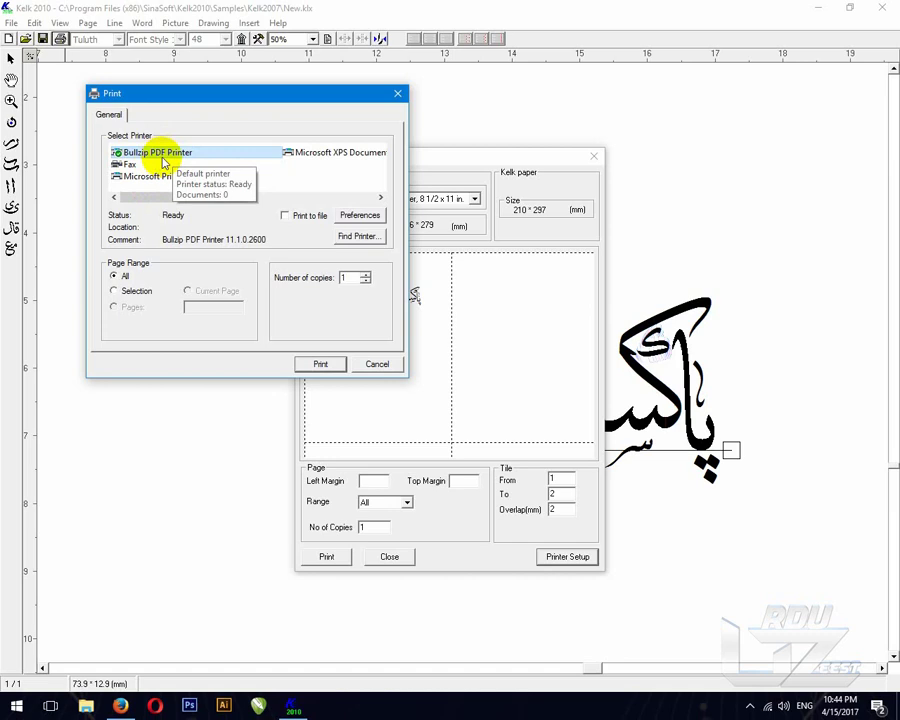
click(298, 369)
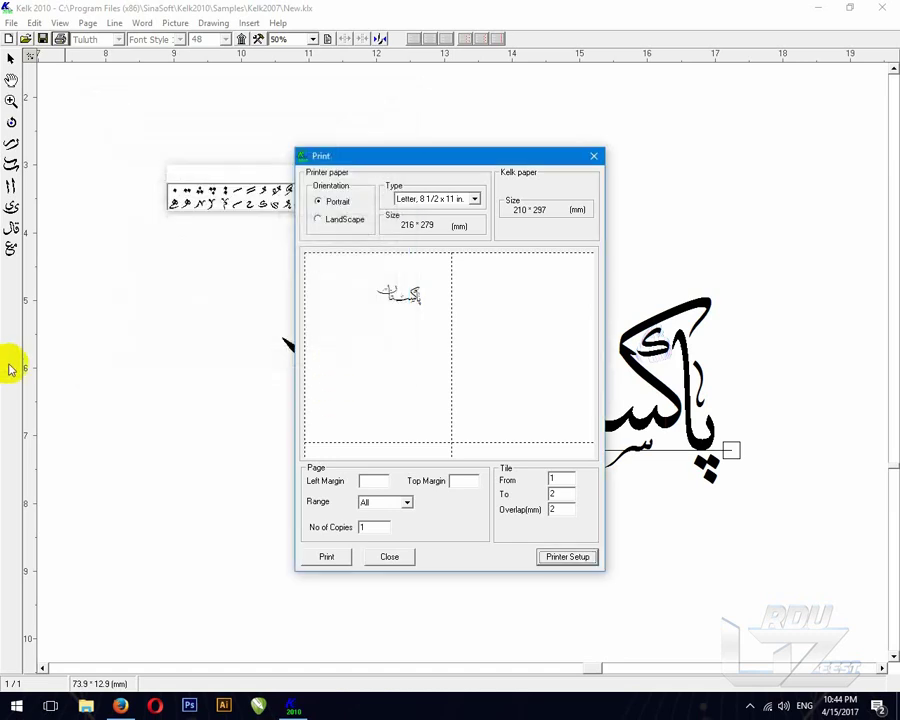
Step: Print the composition to Kelk.pdf on the Desktop in PDF format, without opening the document after creation
click(338, 560)
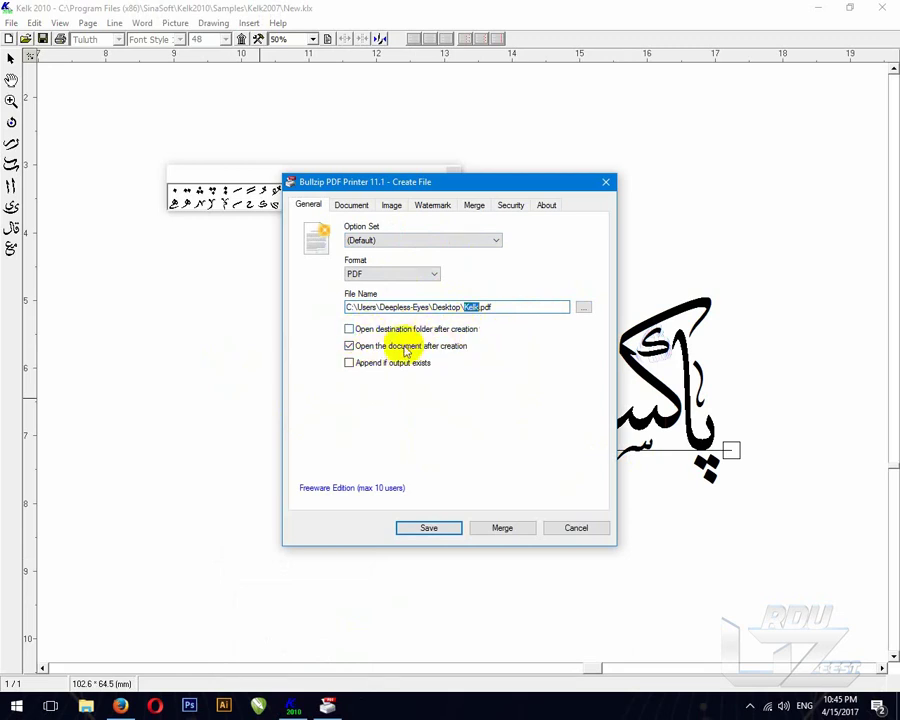
click(350, 346)
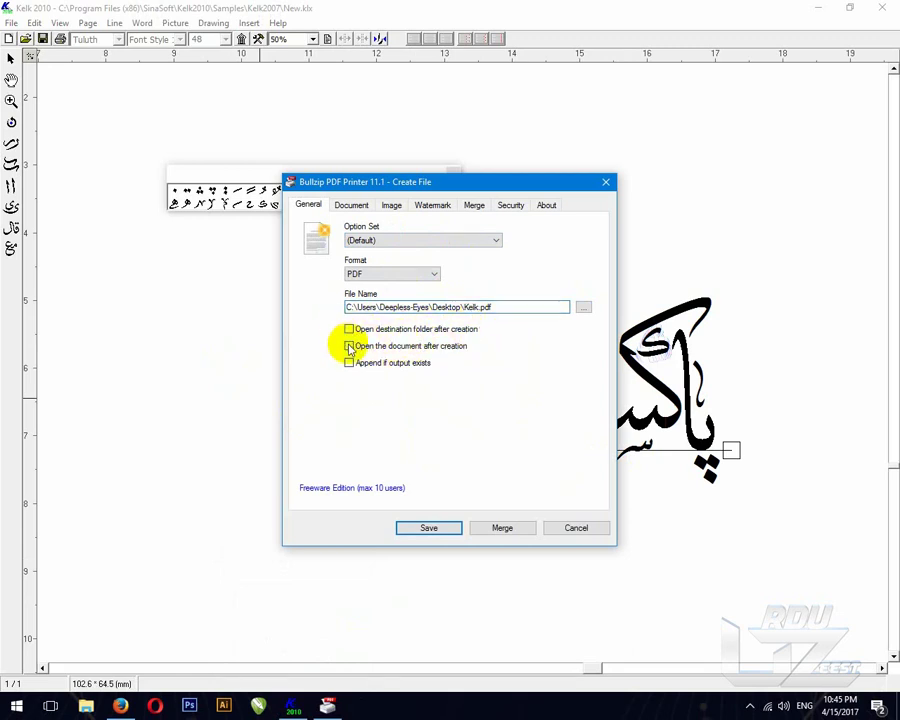
click(430, 528)
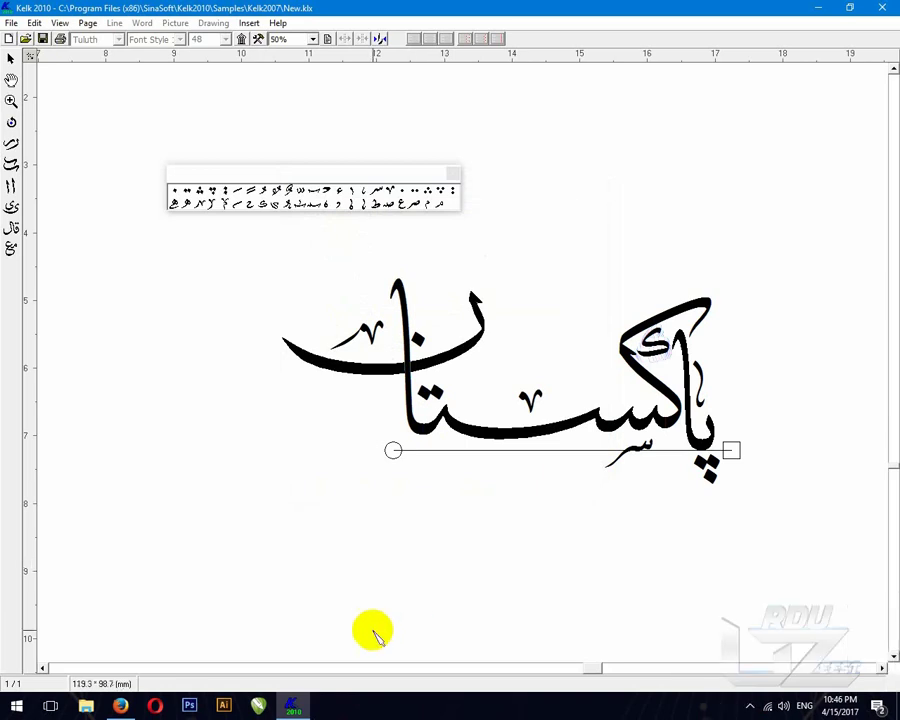
Step: Find Kelk.pdf in the Desktop folder and open it in a new Firefox tab
click(295, 700)
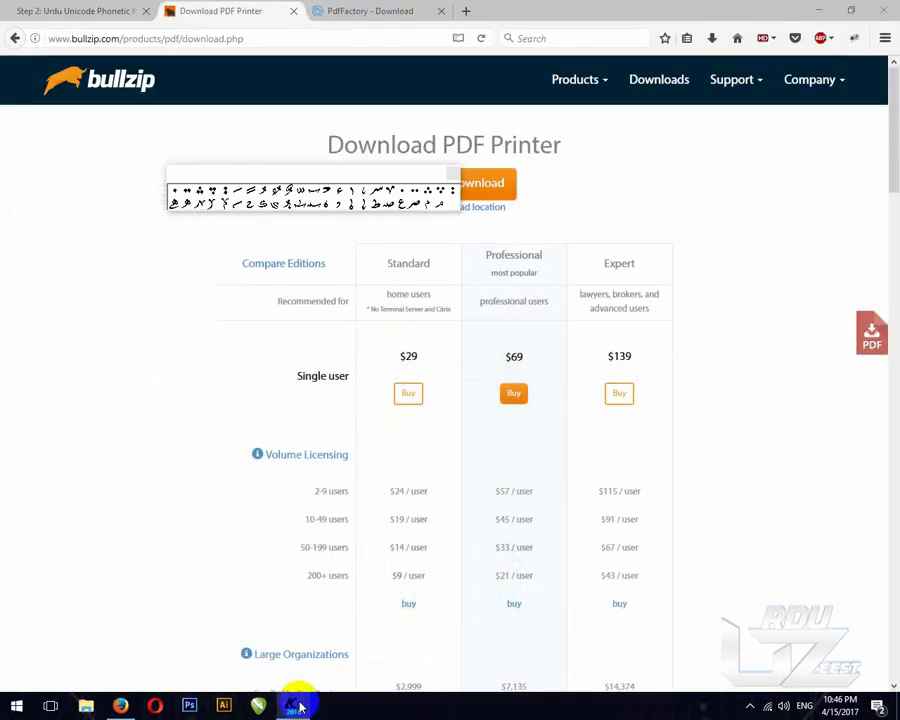
click(820, 11)
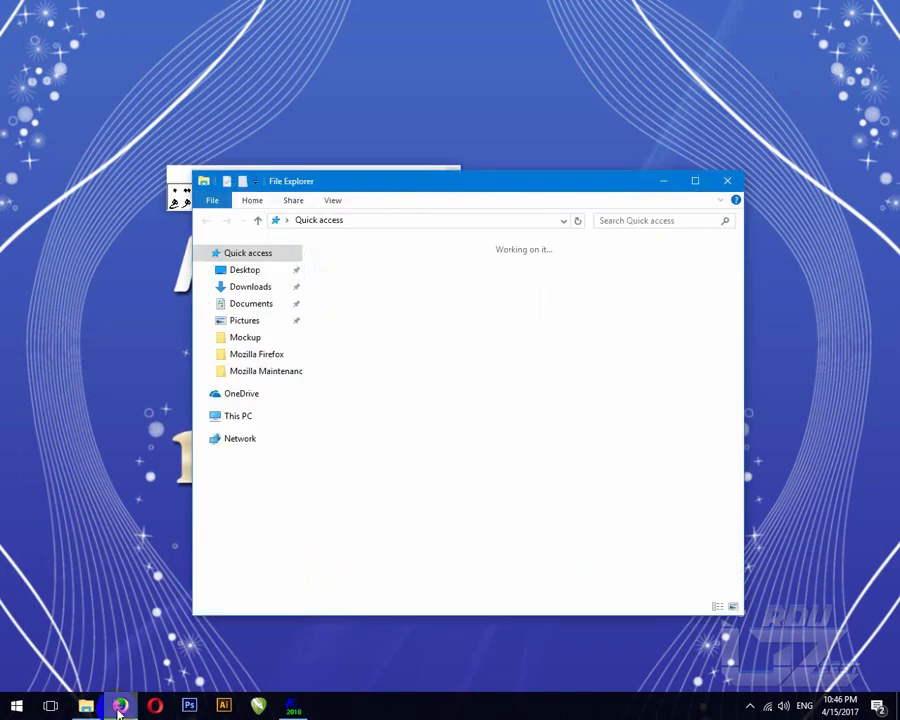
click(120, 706)
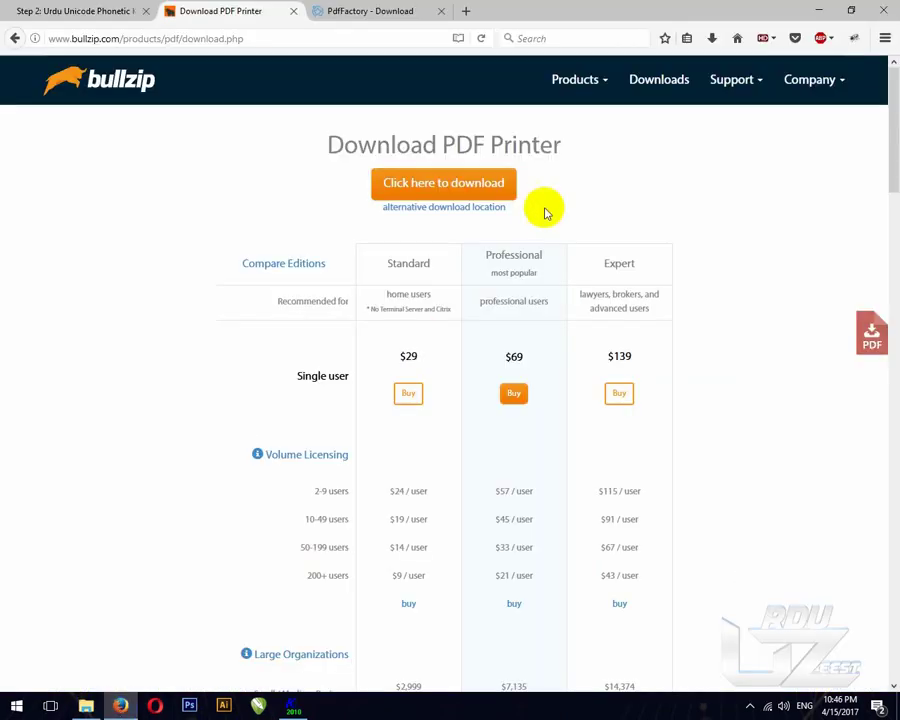
click(87, 705)
click(252, 272)
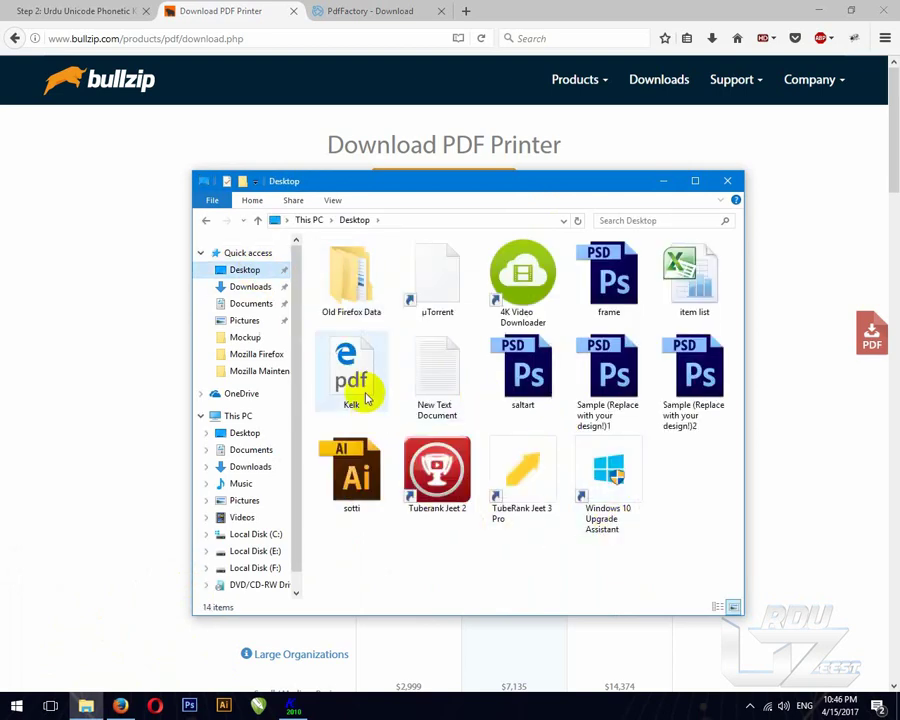
click(354, 375)
drag(358, 380, 482, 20)
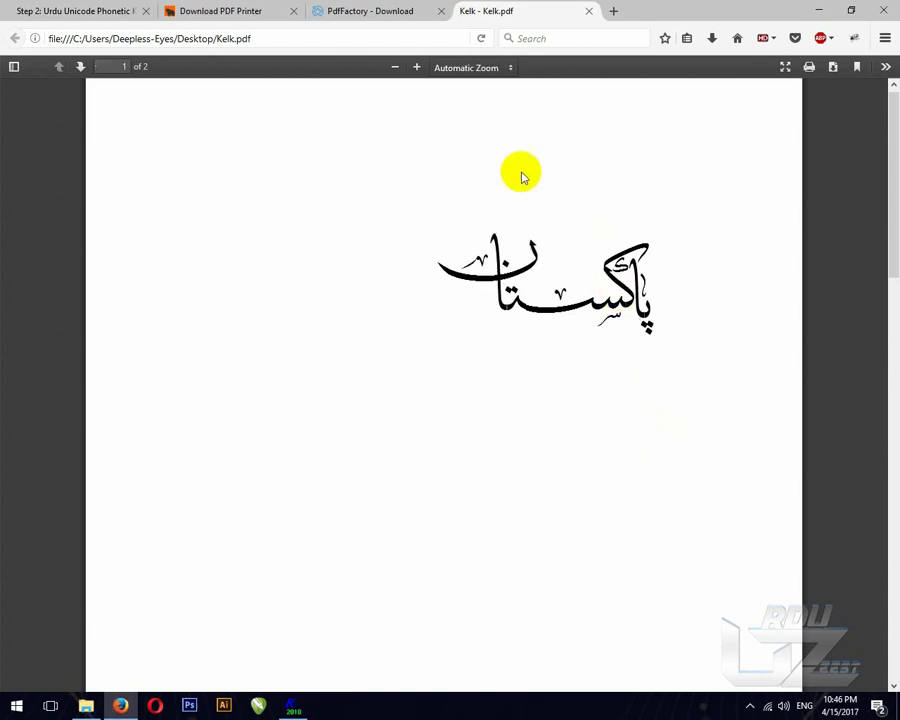
Step: Enlarge the PDF to 200% and examine the "پاکستان" calligraphy and its small decorative marks
click(419, 68)
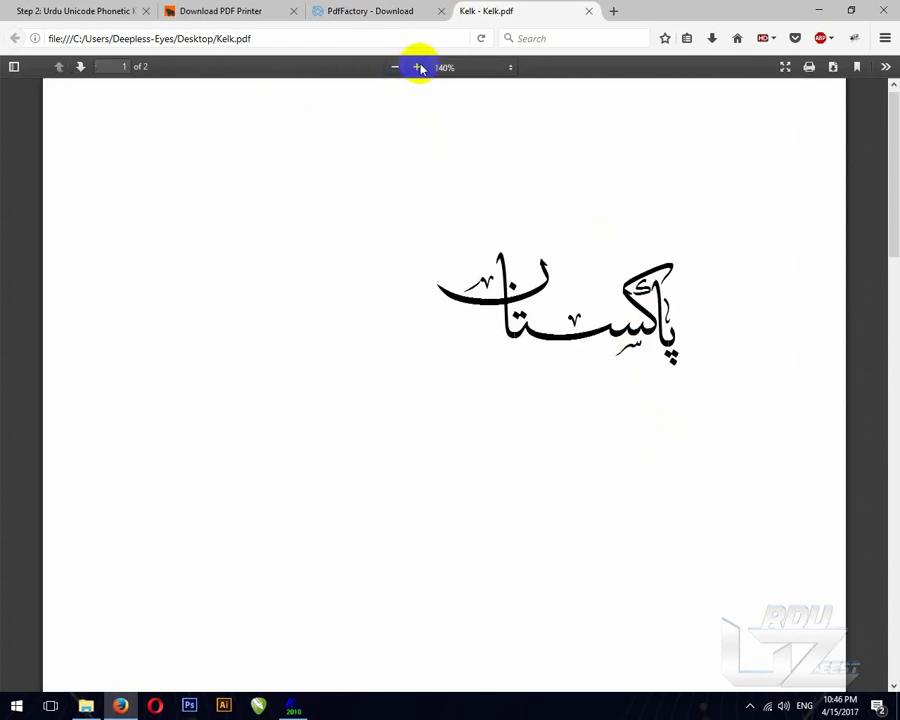
click(419, 68)
click(419, 68)
click(419, 68)
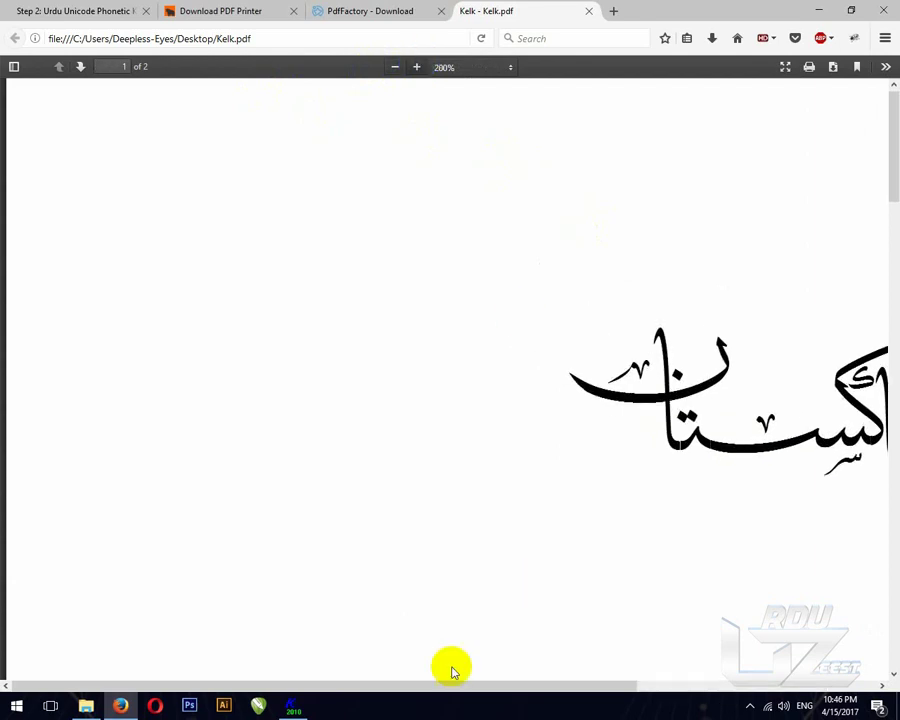
drag(446, 693, 574, 686)
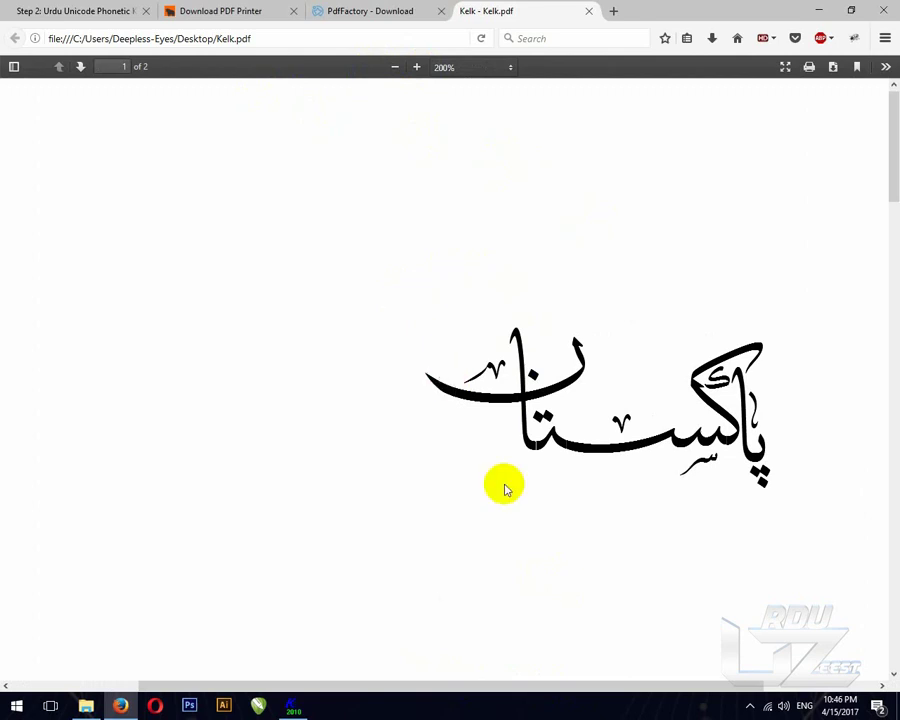
drag(686, 405, 716, 392)
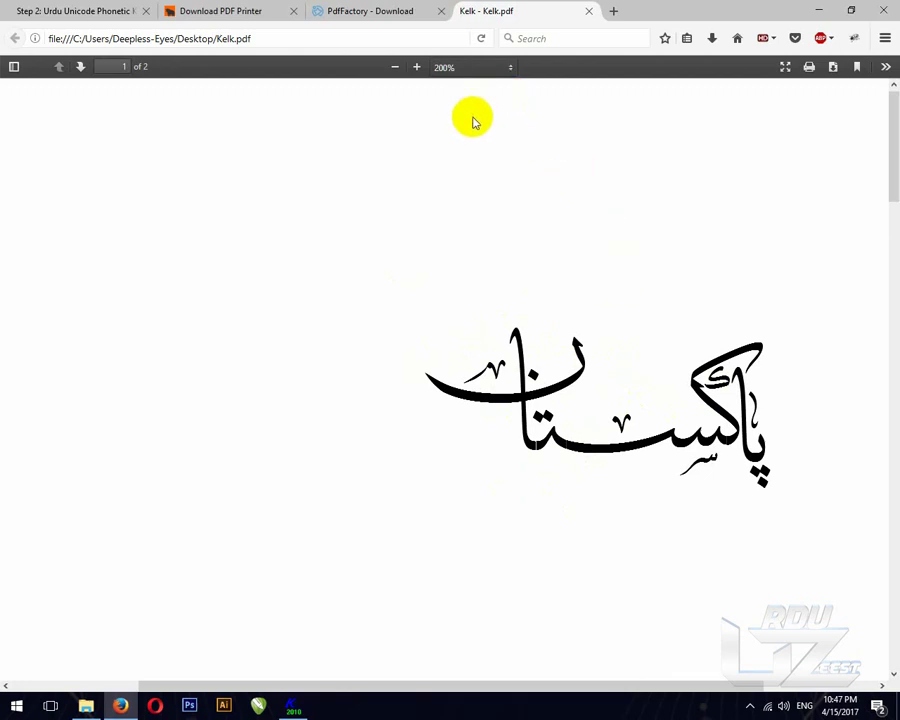
mouse_move(576, 402)
mouse_down()
mouse_move(534, 372)
mouse_move(599, 379)
mouse_up()
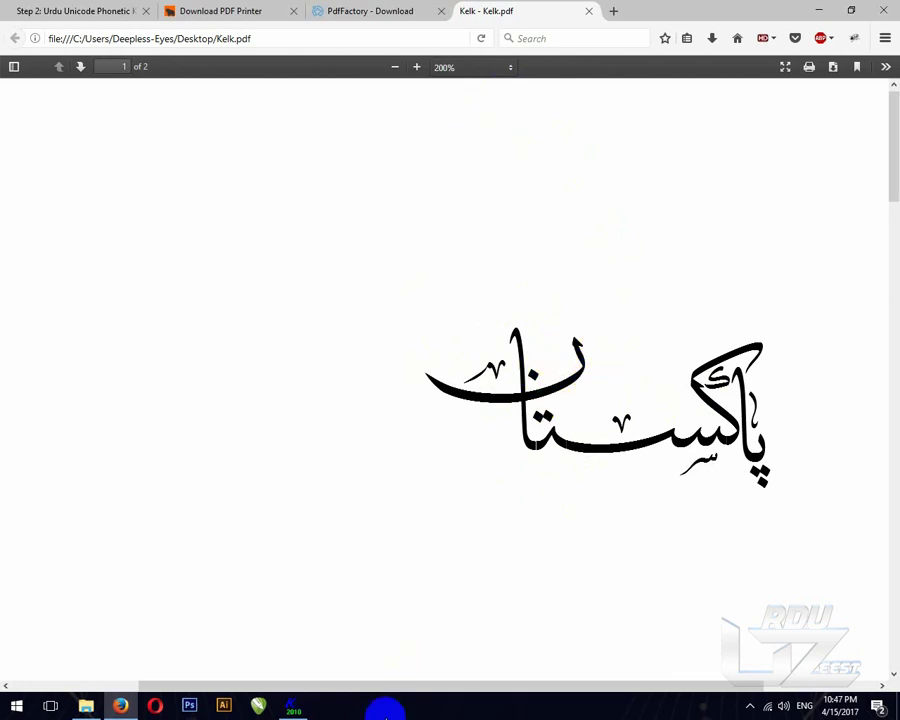
Step: Switch back to Kelk 2010 and add a text line beneath "پاکستان", about 37 mm from the right margin and 106 mm from the top
click(292, 707)
click(507, 437)
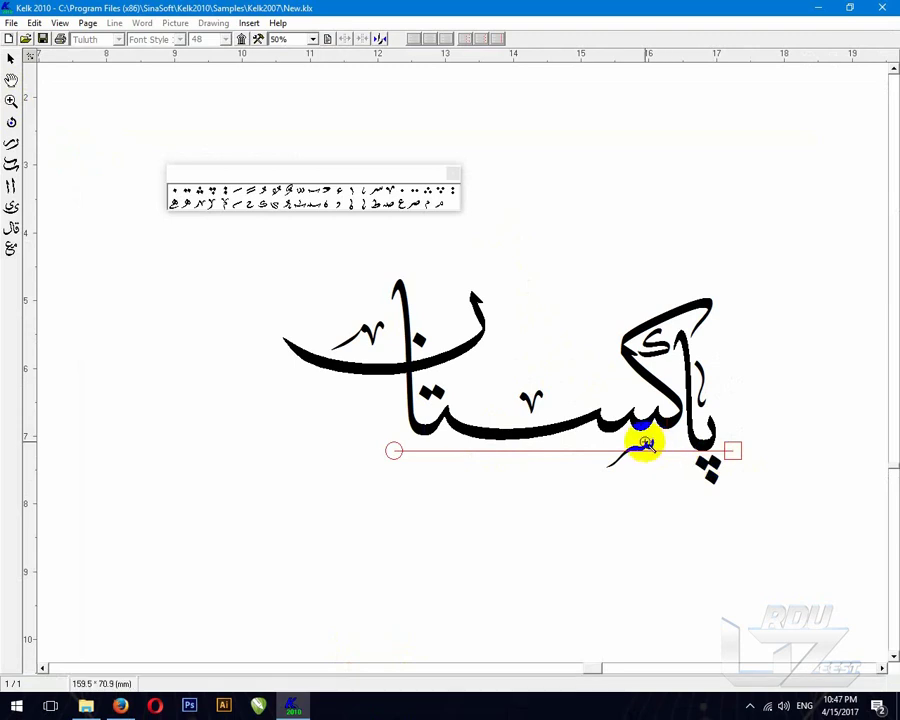
drag(645, 443, 591, 410)
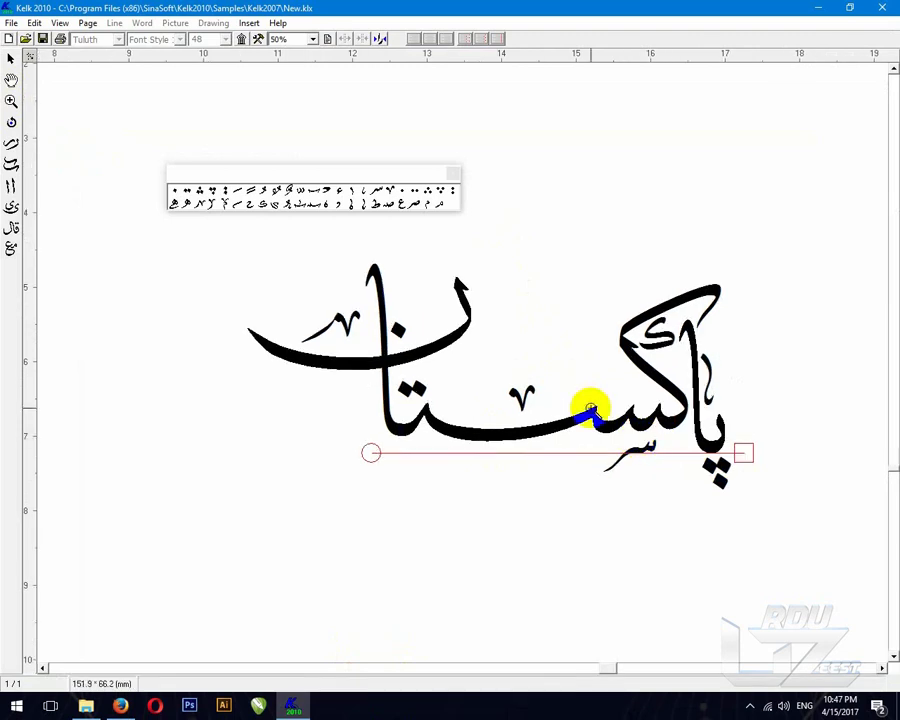
scroll(591, 410, down, 3)
scroll(589, 409, down, 1)
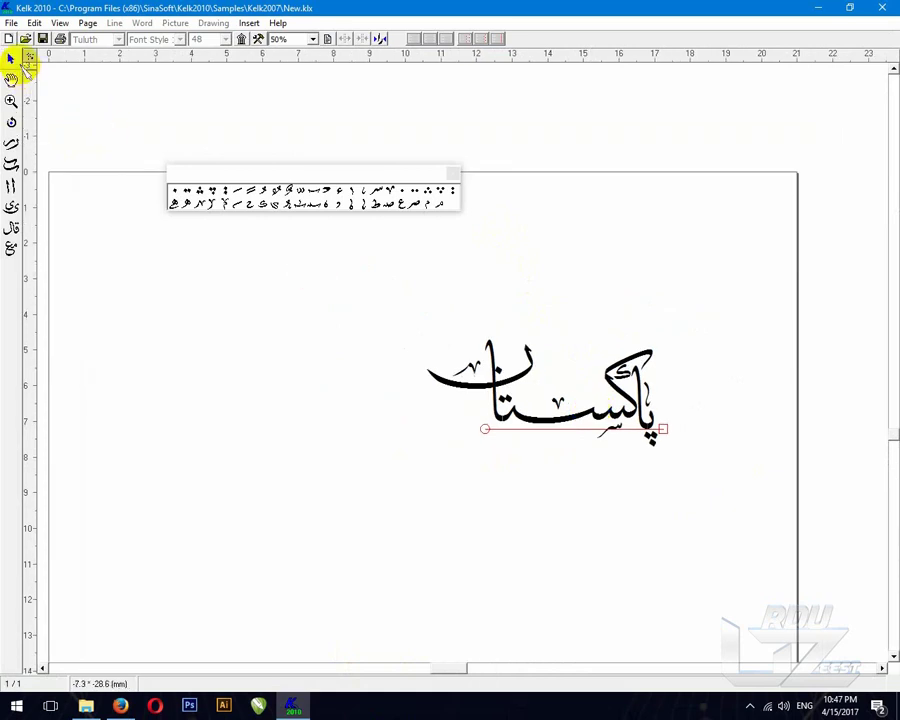
right_click(535, 517)
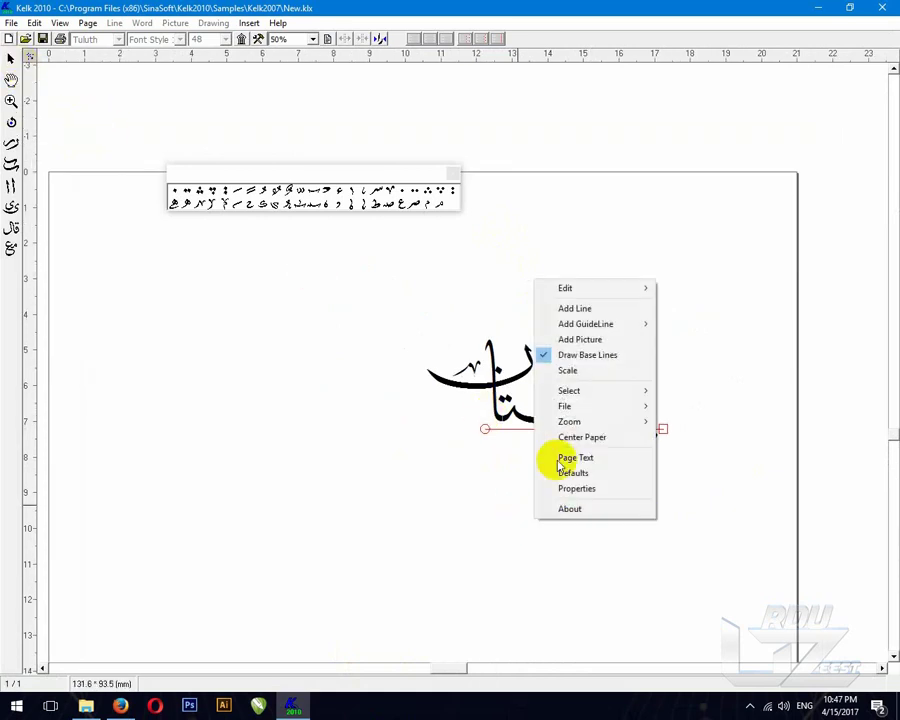
click(573, 308)
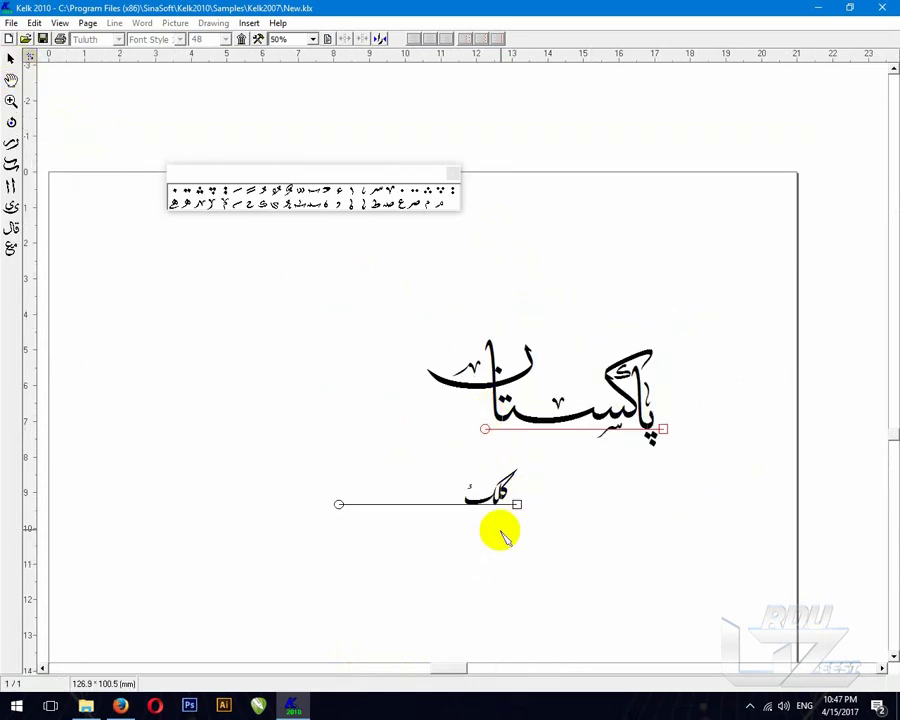
mouse_move(517, 505)
mouse_down()
mouse_move(579, 559)
mouse_move(660, 565)
mouse_move(664, 551)
mouse_up()
right_click(665, 553)
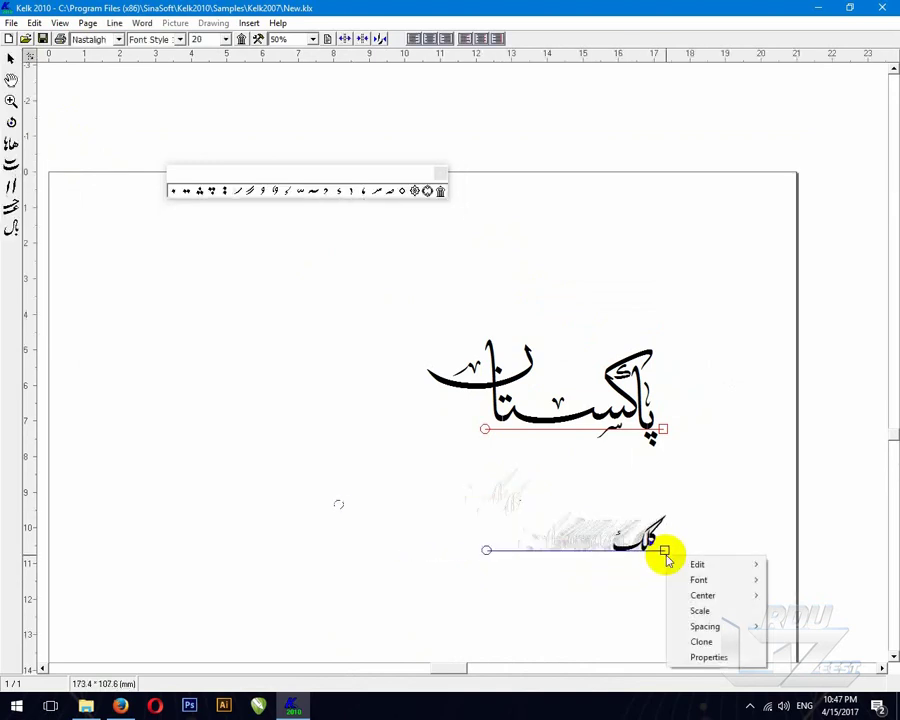
click(719, 656)
drag(488, 226, 251, 263)
click(227, 281)
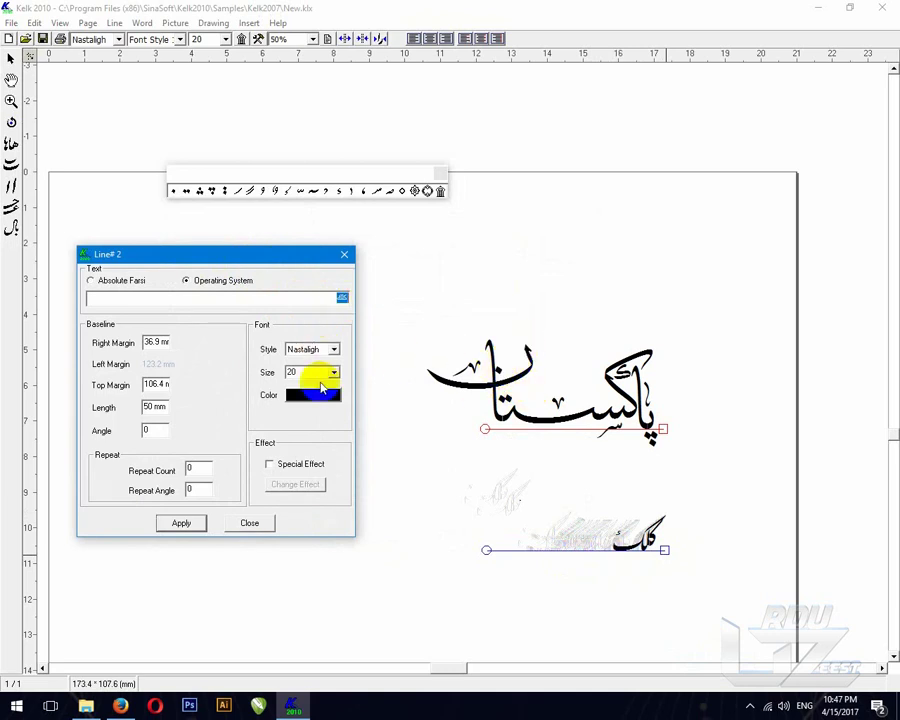
click(249, 523)
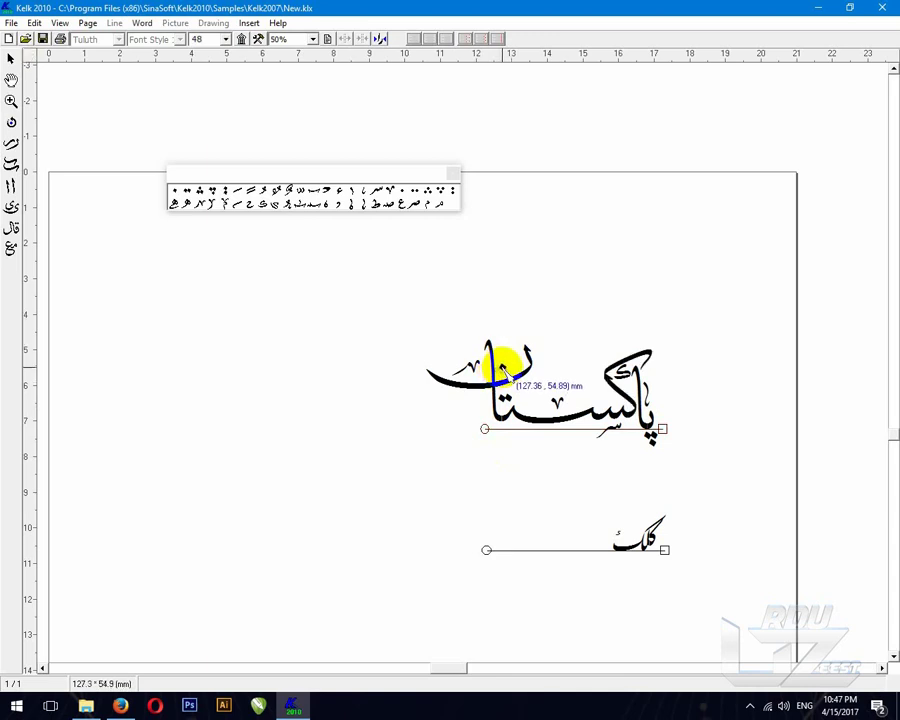
click(33, 22)
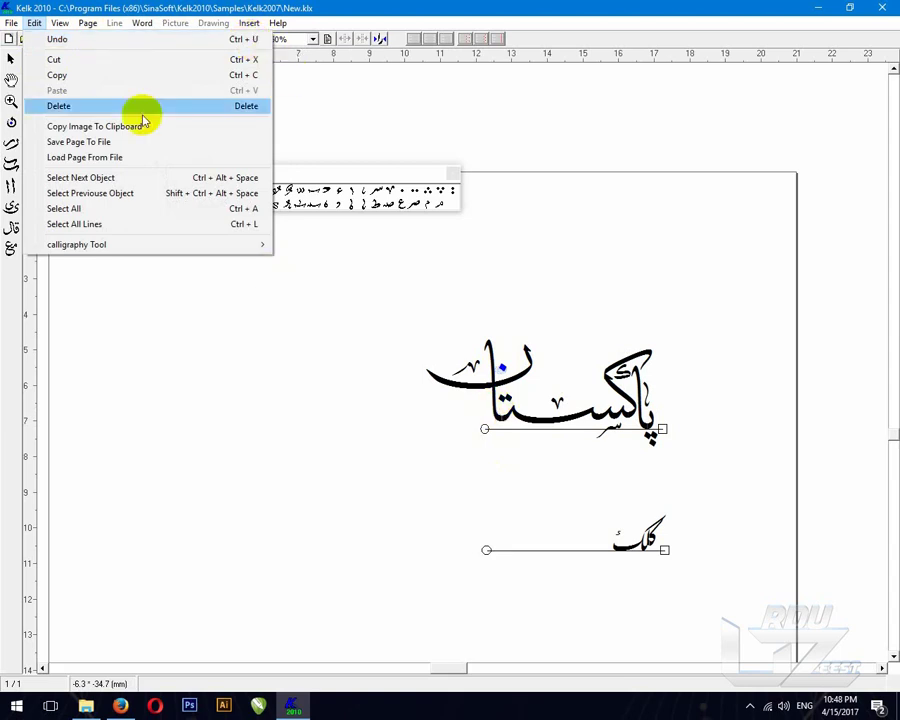
click(294, 416)
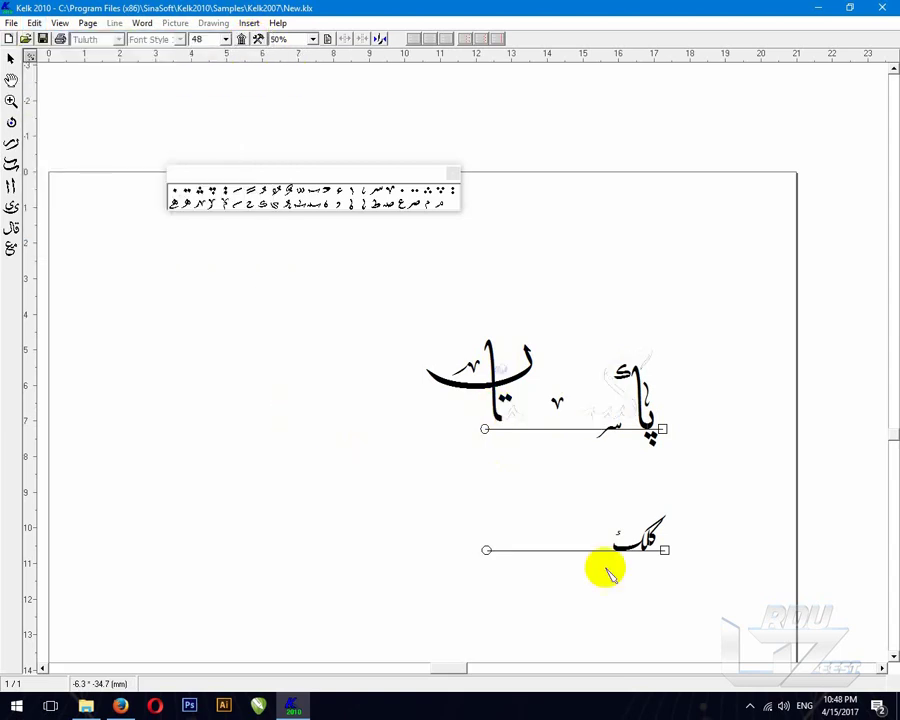
Step: Open the new line's properties, choose Operating System text input and replace the sample word with "کیا حال ین"
right_click(665, 550)
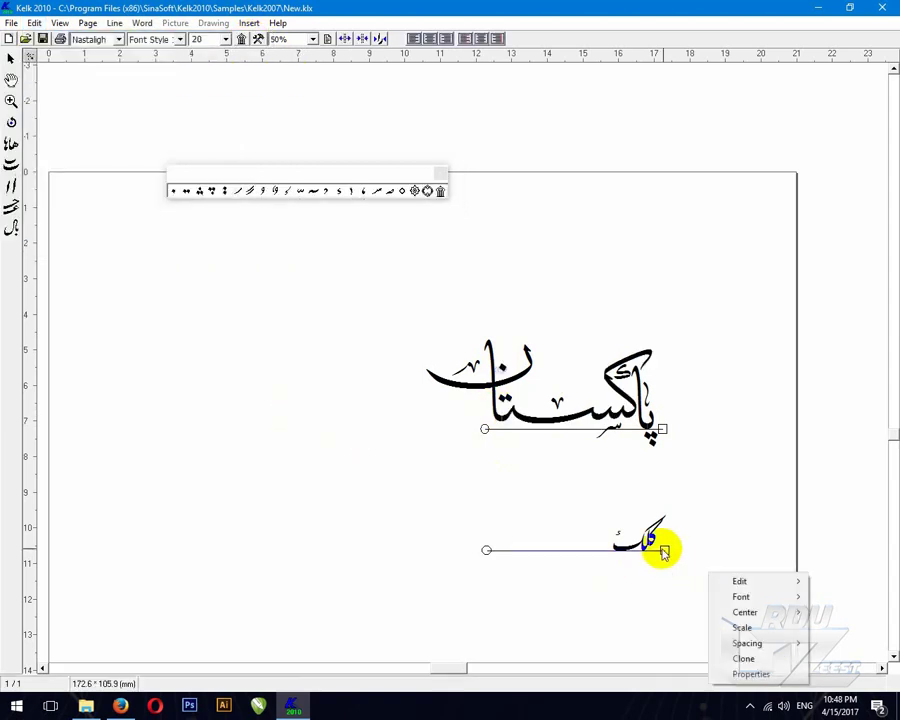
click(765, 674)
drag(462, 227, 213, 262)
click(214, 282)
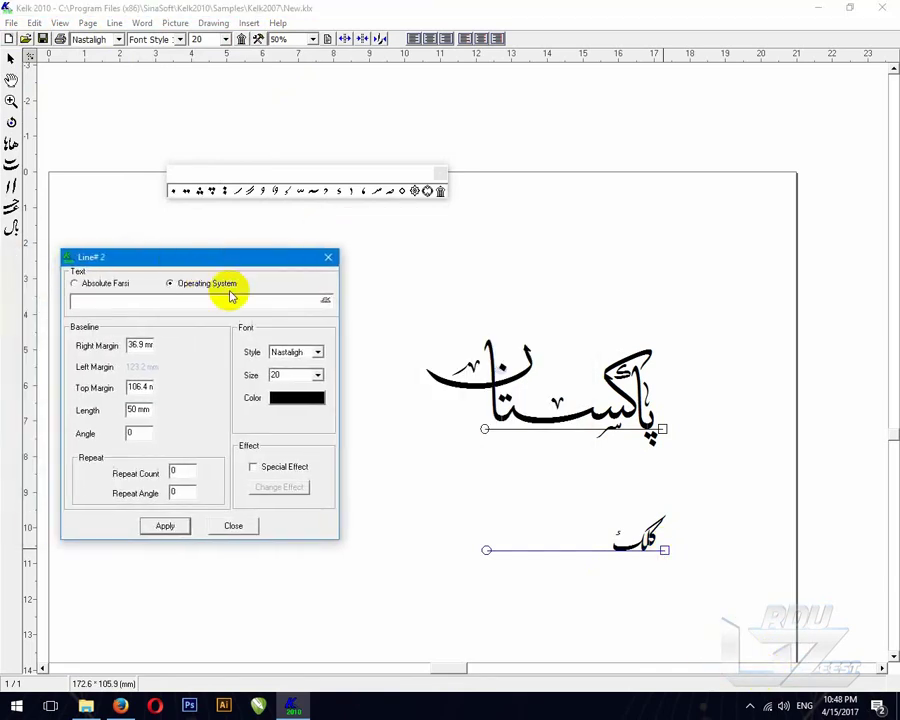
click(313, 298)
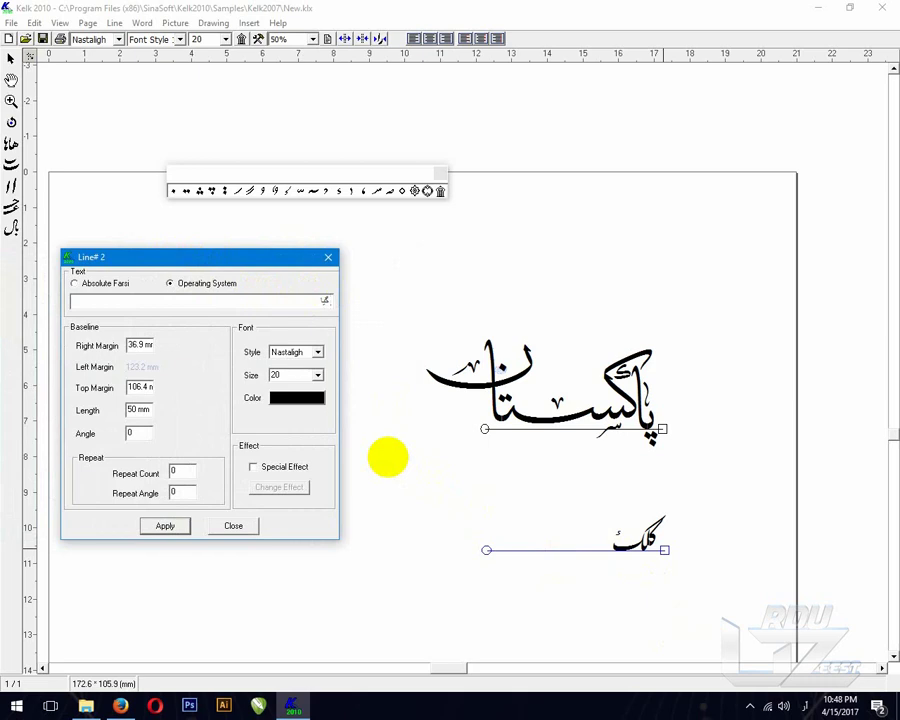
text(کیا حال)
text( ہے)
text(ں)
key(Return)
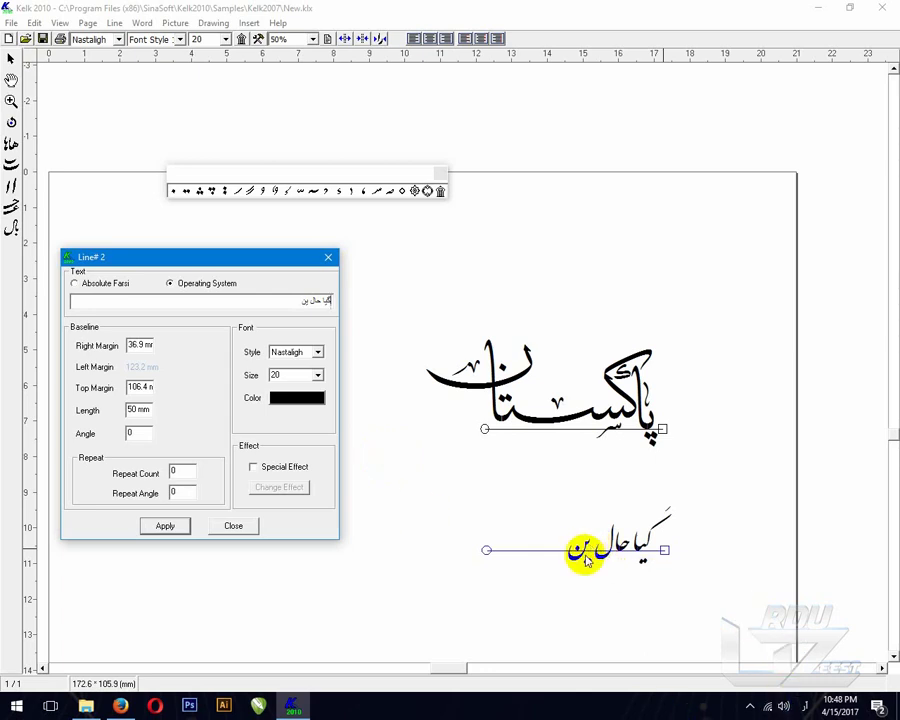
Step: Remove the last word from the second line's text, leaving "کیا حال"
drag(287, 300, 330, 298)
click(320, 298)
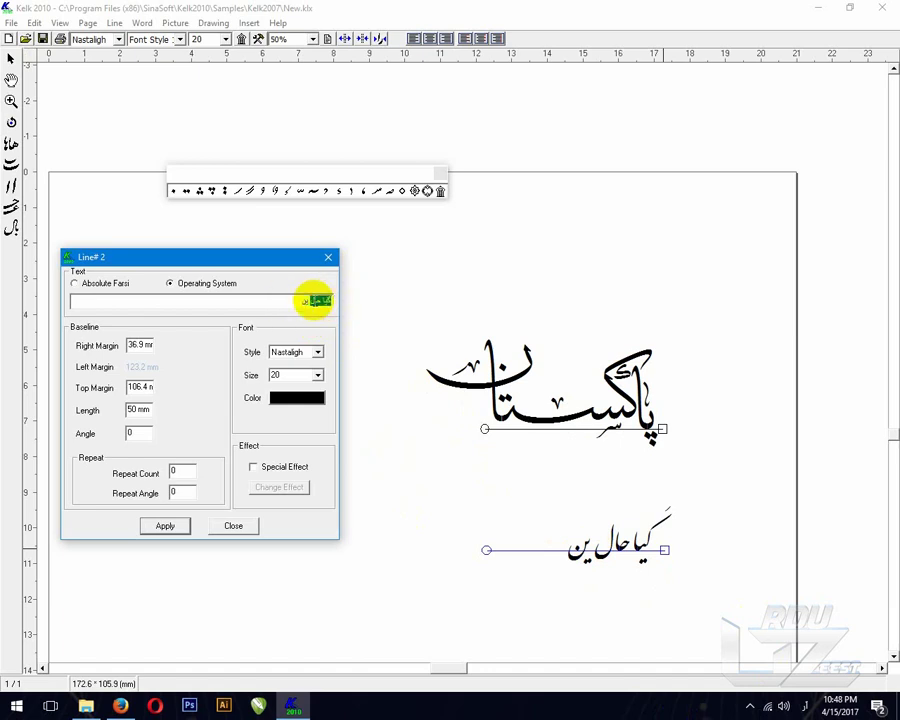
click(297, 300)
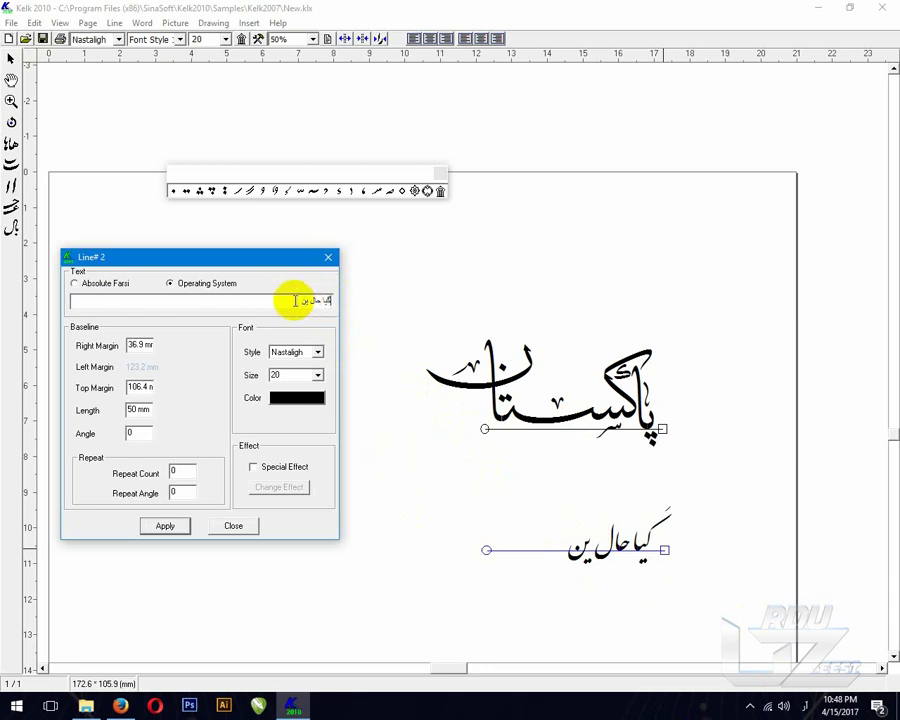
double_click(295, 300)
text(کیا حال)
key(alt+o)
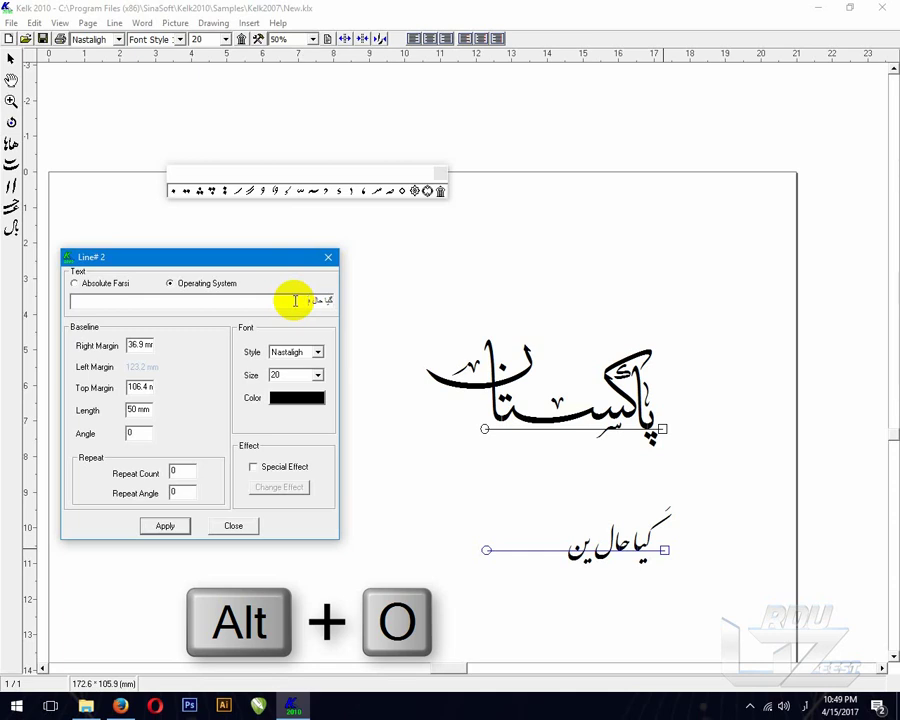
key(BackSpace)
key(BackSpace)
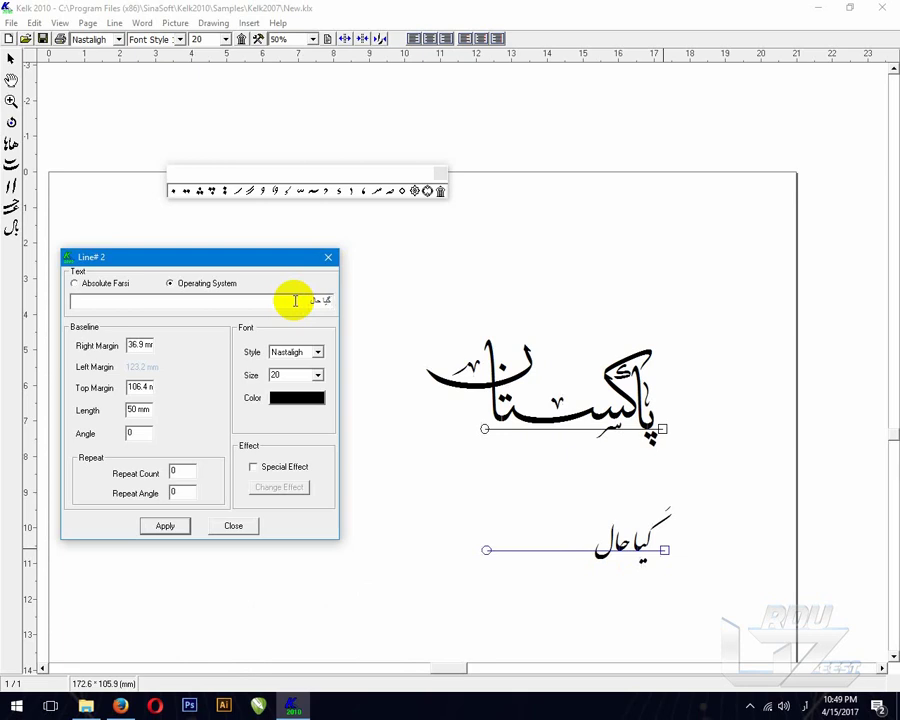
Step: Complete the second line's text as "کیا حال ھین", entering the last word with the ھ letter form, and apply it
text(ال ہے)
key(BackSpace)
text(ے)
key(BackSpace)
text(یں)
key(Return)
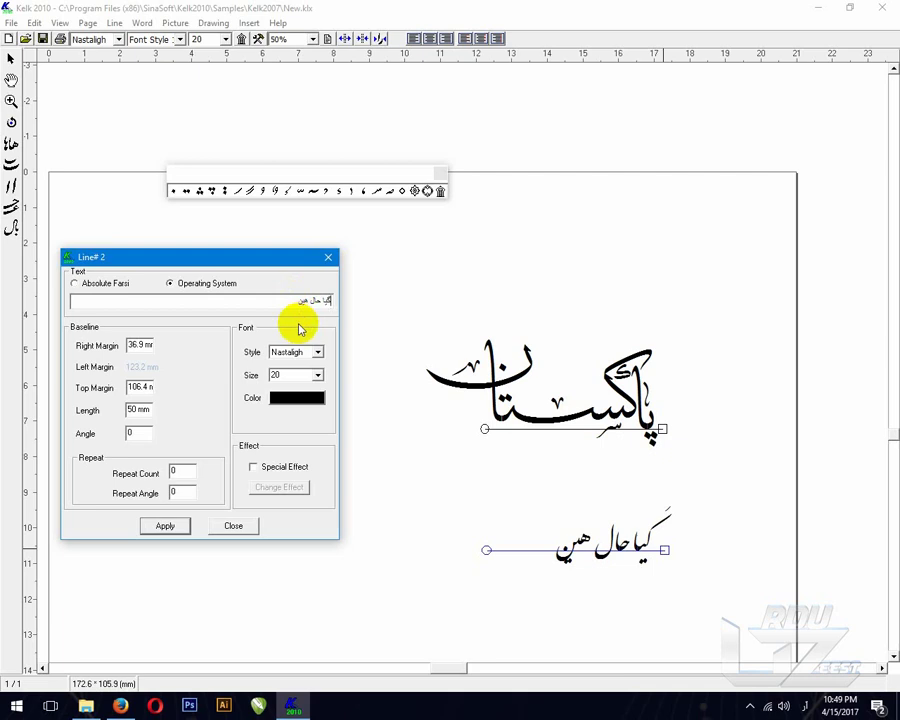
Step: Set the second line's font style to Lahori and its size to 48, and apply the change
click(317, 353)
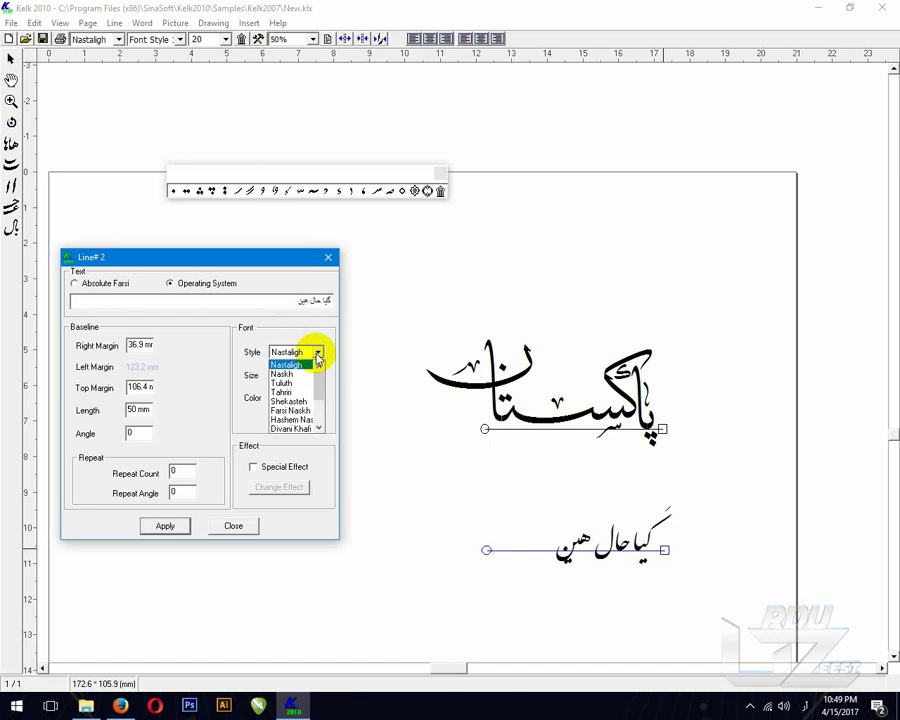
click(317, 354)
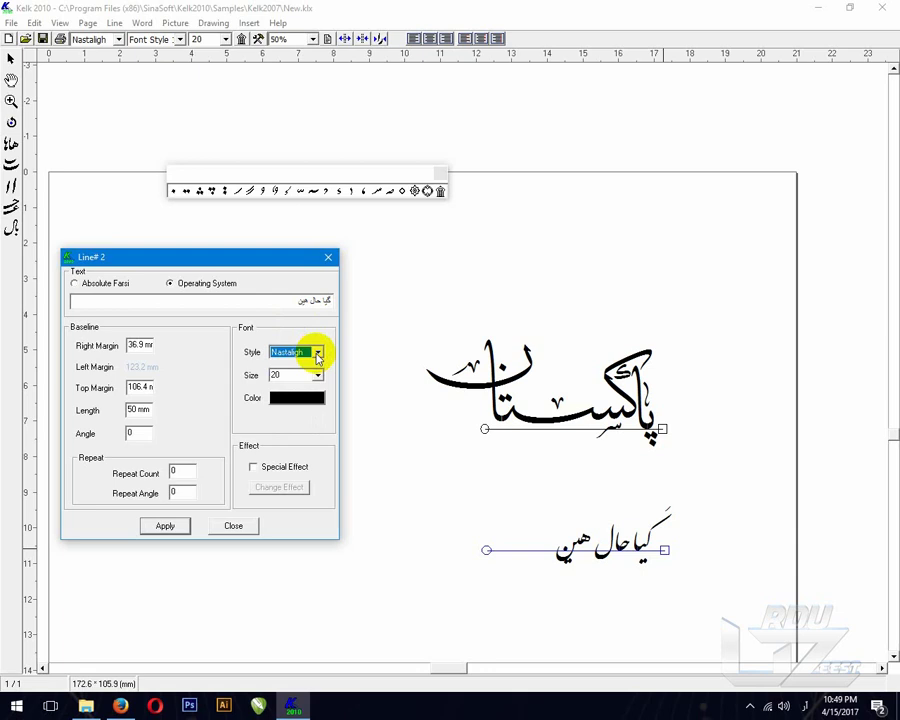
click(317, 354)
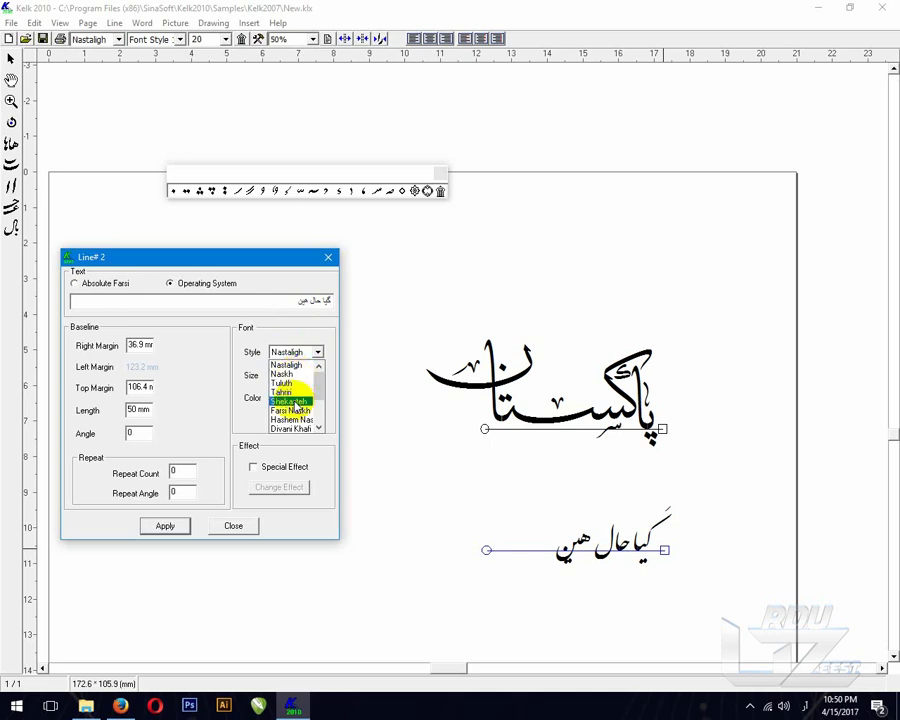
scroll(300, 400, down, 1)
click(287, 427)
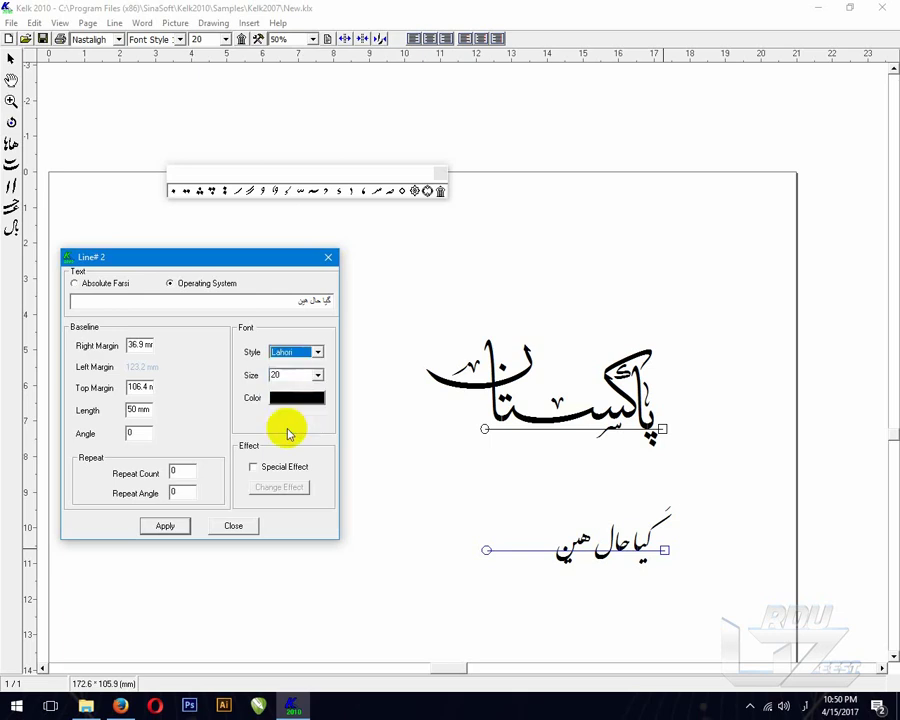
click(318, 377)
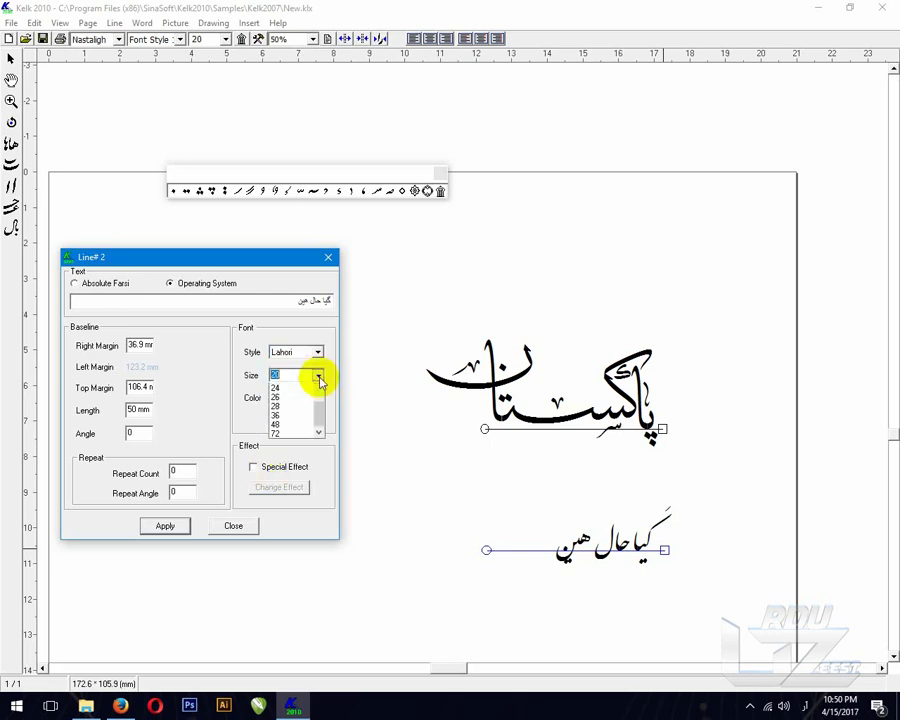
click(287, 424)
click(178, 528)
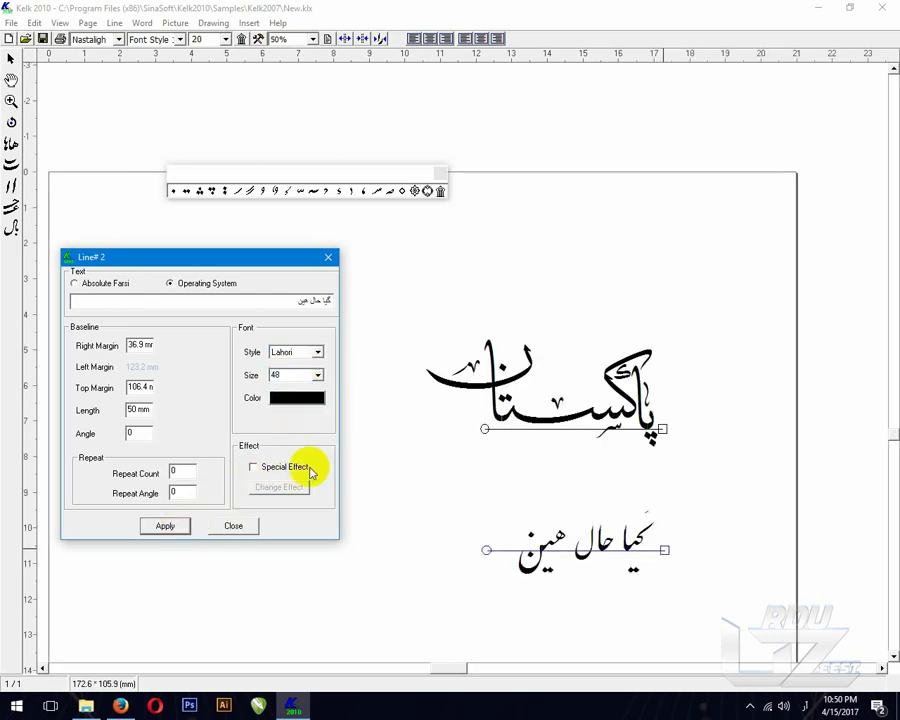
Step: Increase the second line's font size to 72, apply it and close the line properties
click(316, 375)
click(290, 451)
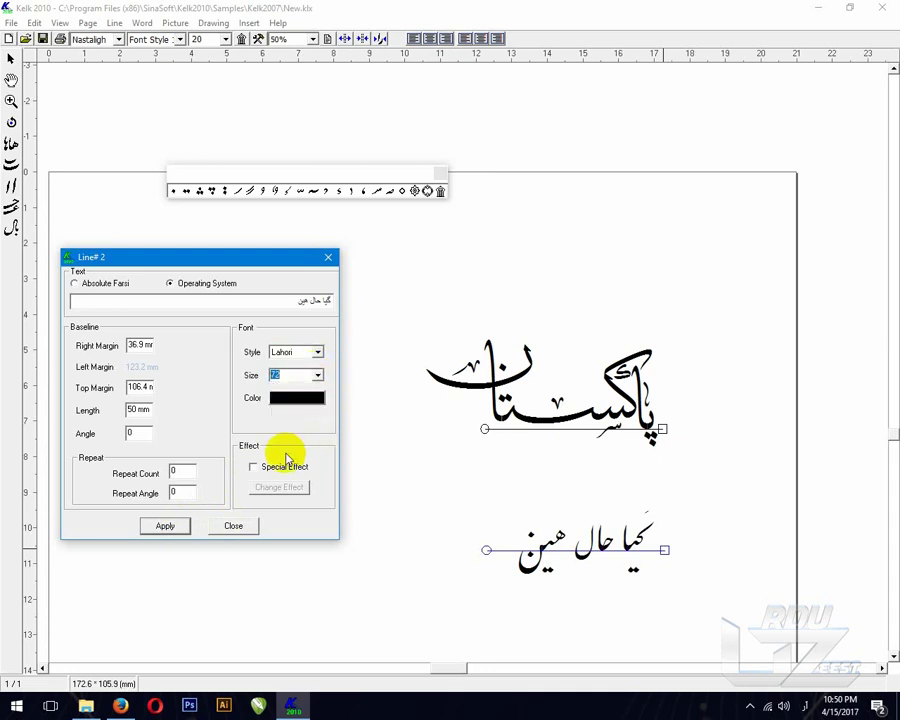
click(164, 525)
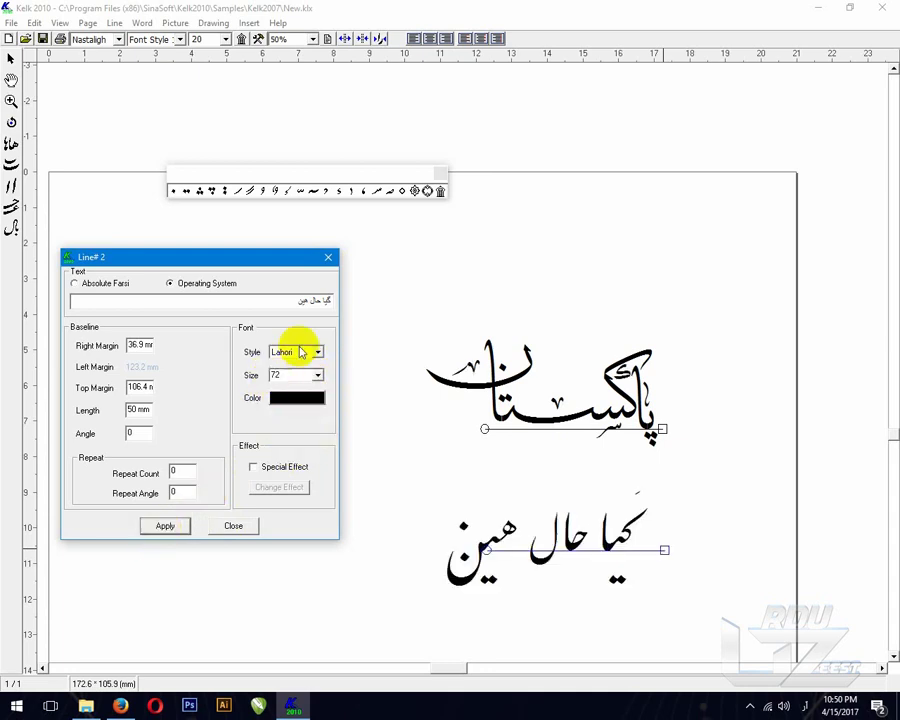
click(245, 525)
Step: Select the word "کیا" in the second line and replace it with the second of its alternative shapes
click(10, 101)
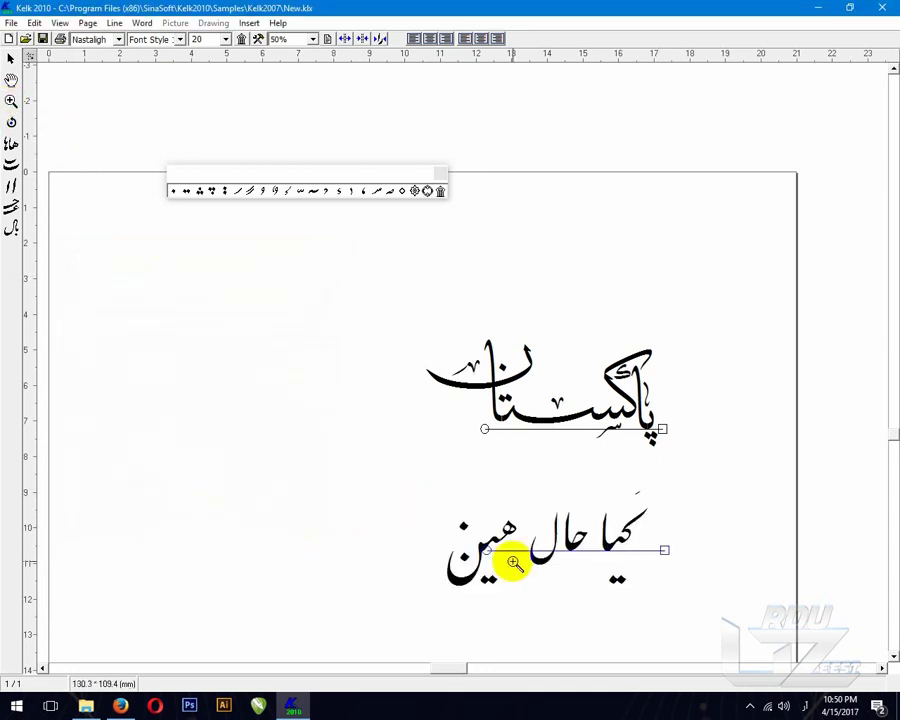
click(673, 548)
click(569, 559)
click(530, 556)
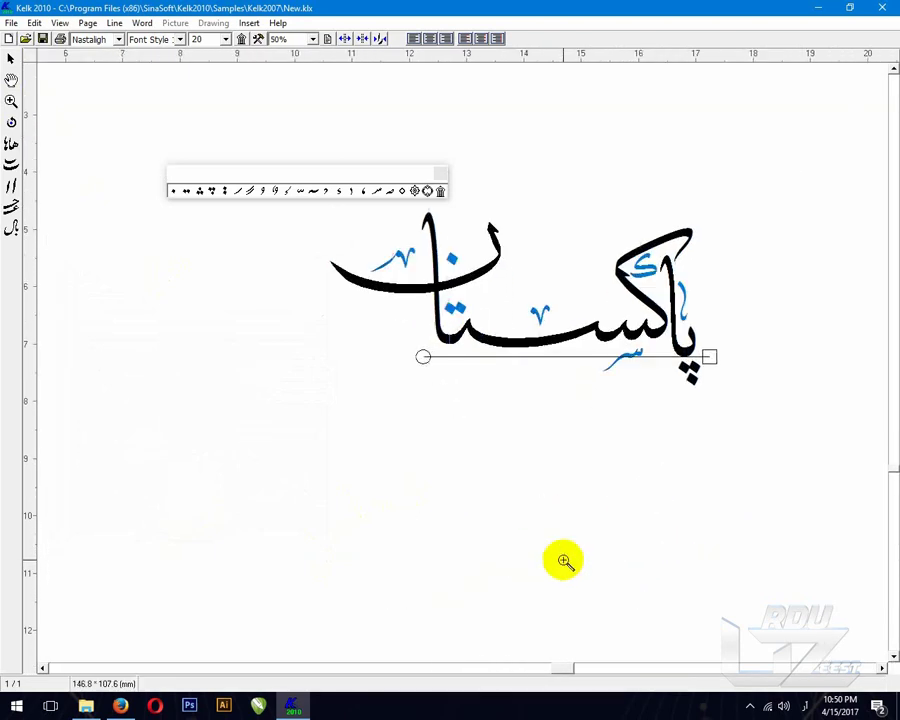
click(10, 57)
click(611, 550)
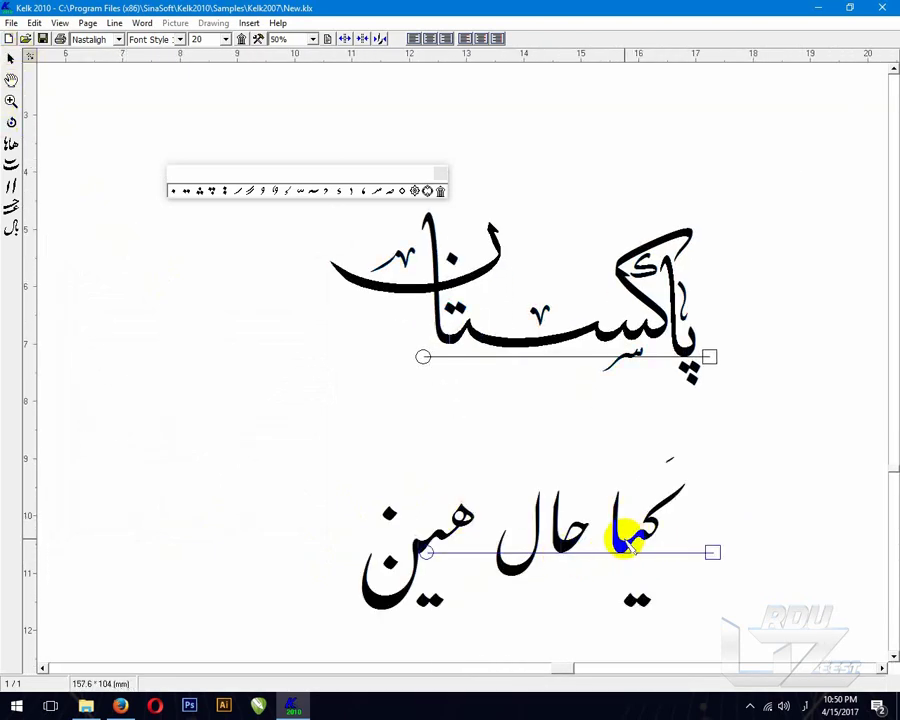
click(617, 546)
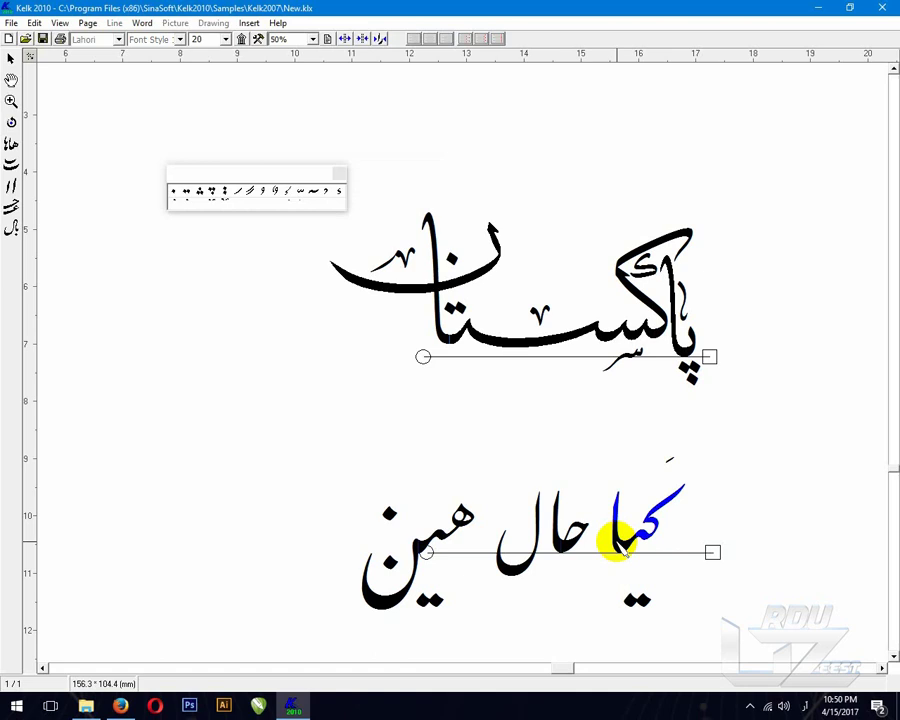
right_click(617, 546)
click(665, 612)
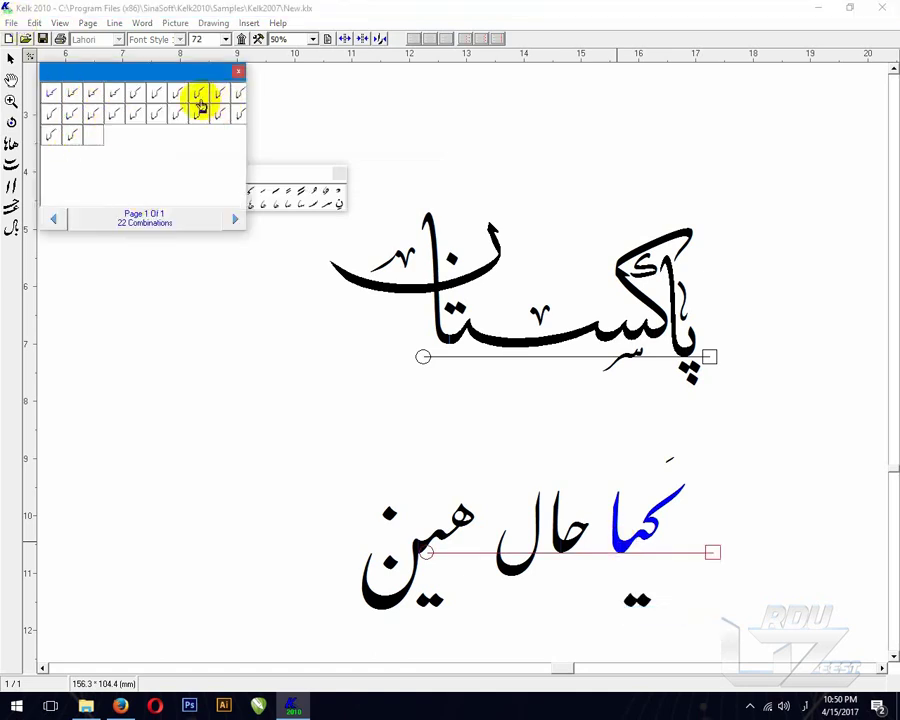
click(75, 95)
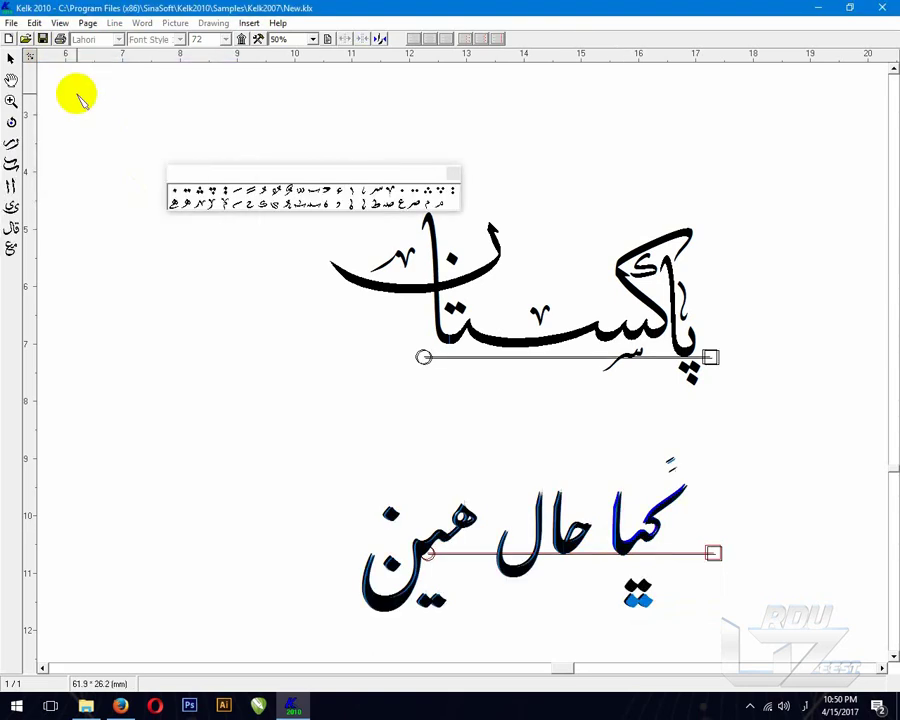
Step: Change "کیا" to the twelfth alternative shape, the second one in the second row of combinations
click(390, 352)
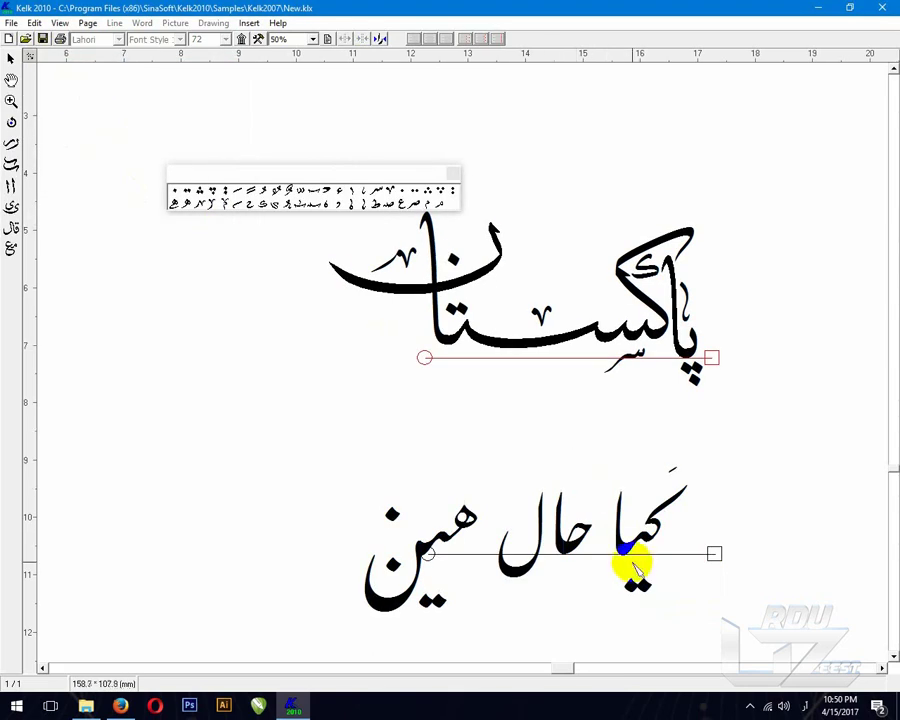
click(630, 553)
right_click(647, 573)
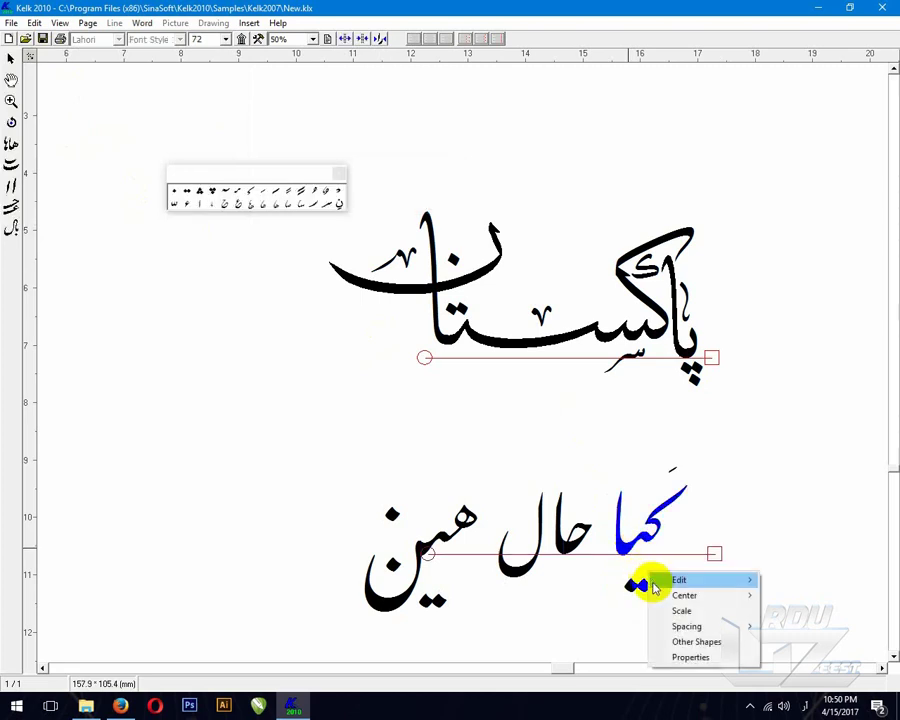
click(690, 641)
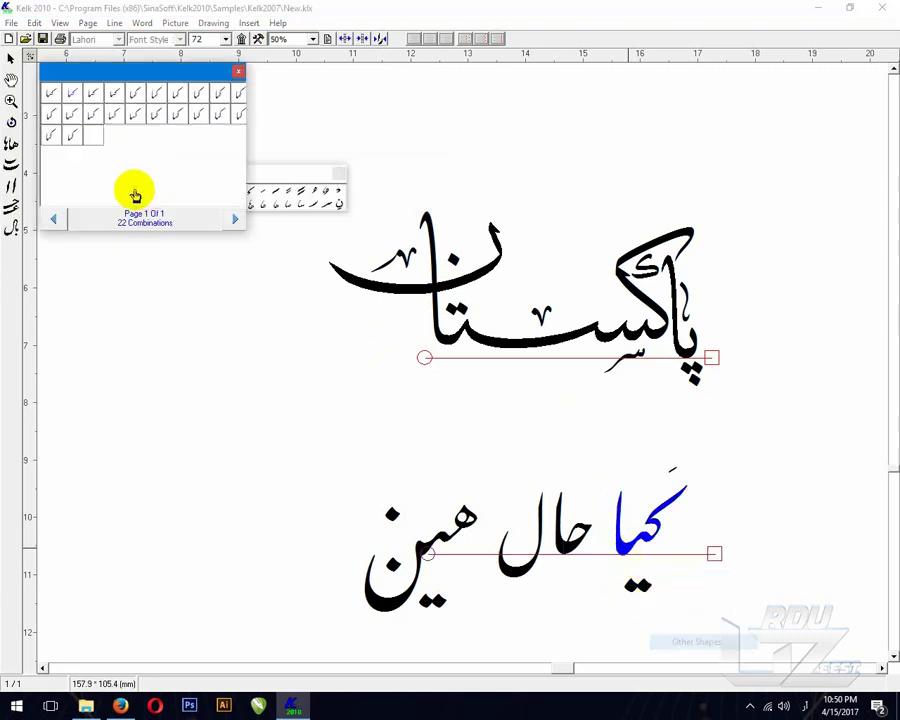
double_click(78, 116)
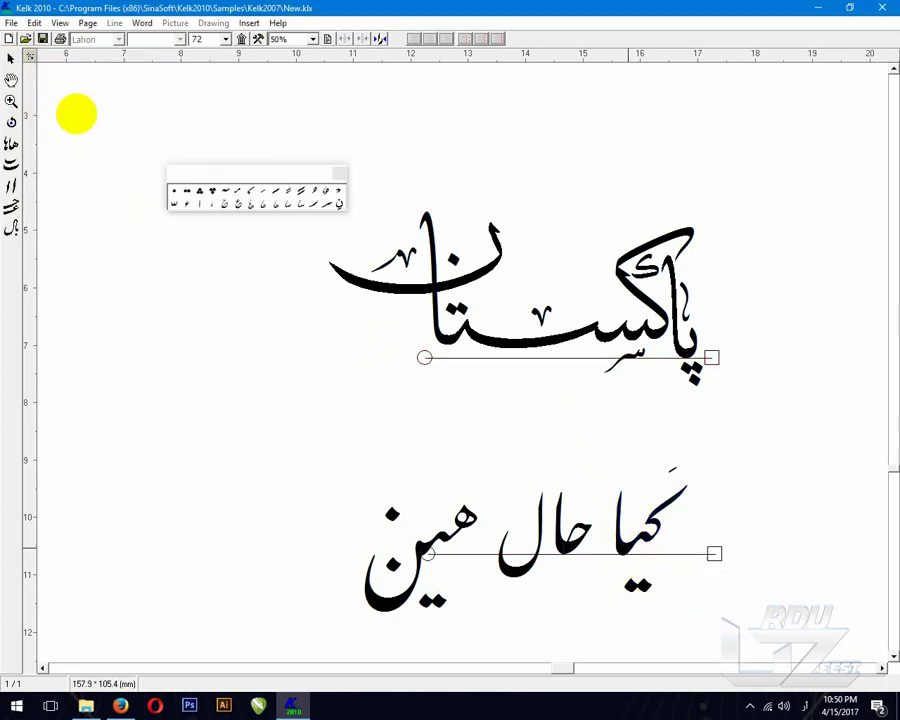
Step: Change "کیا" to the seventeenth alternative shape, the seventh one in the second row of combinations
click(634, 553)
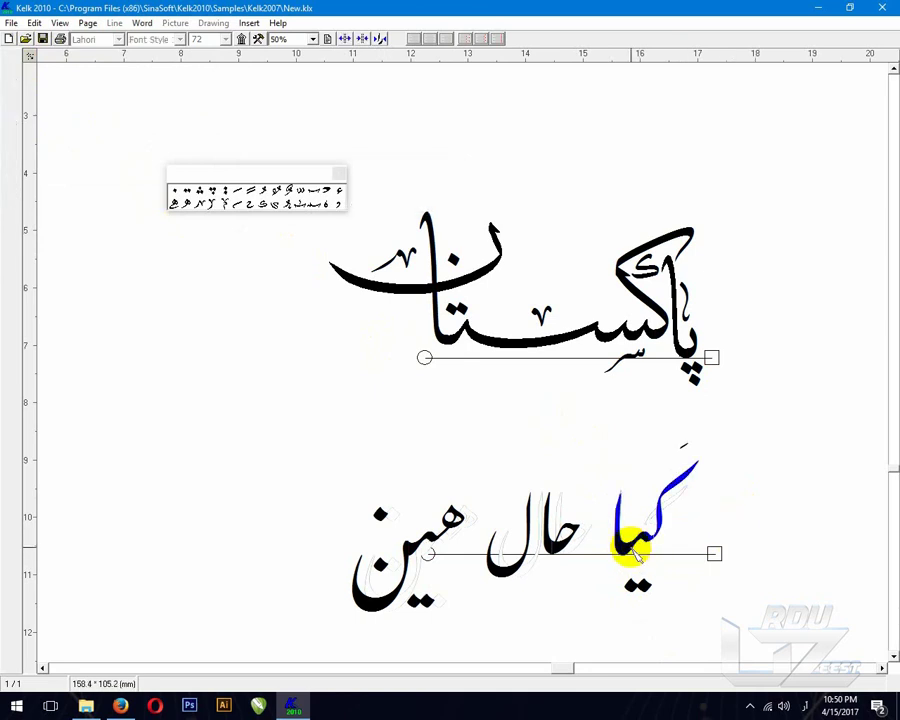
right_click(634, 553)
click(681, 617)
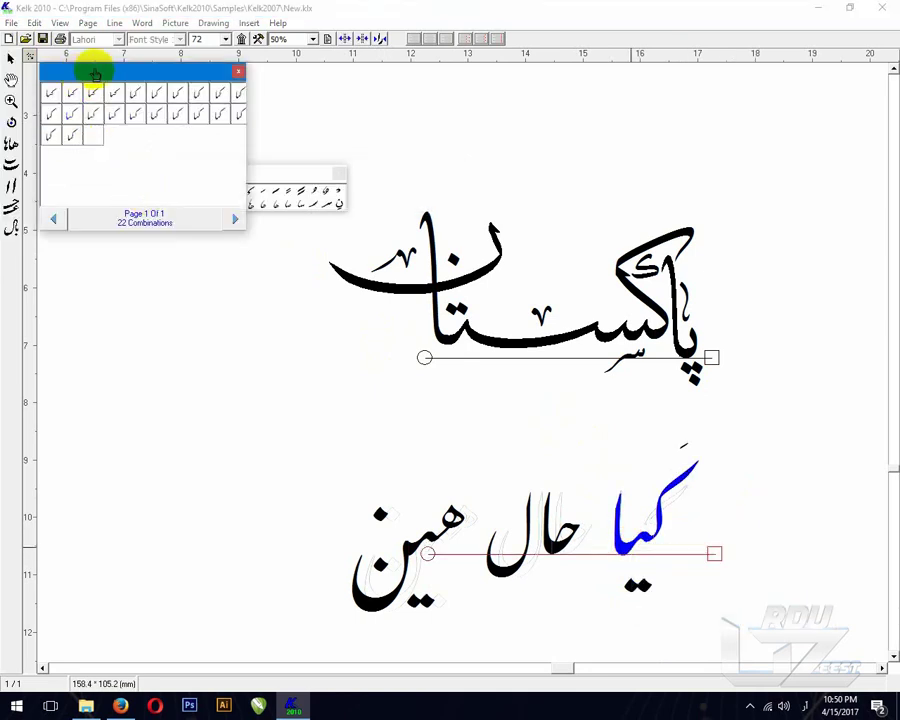
click(180, 115)
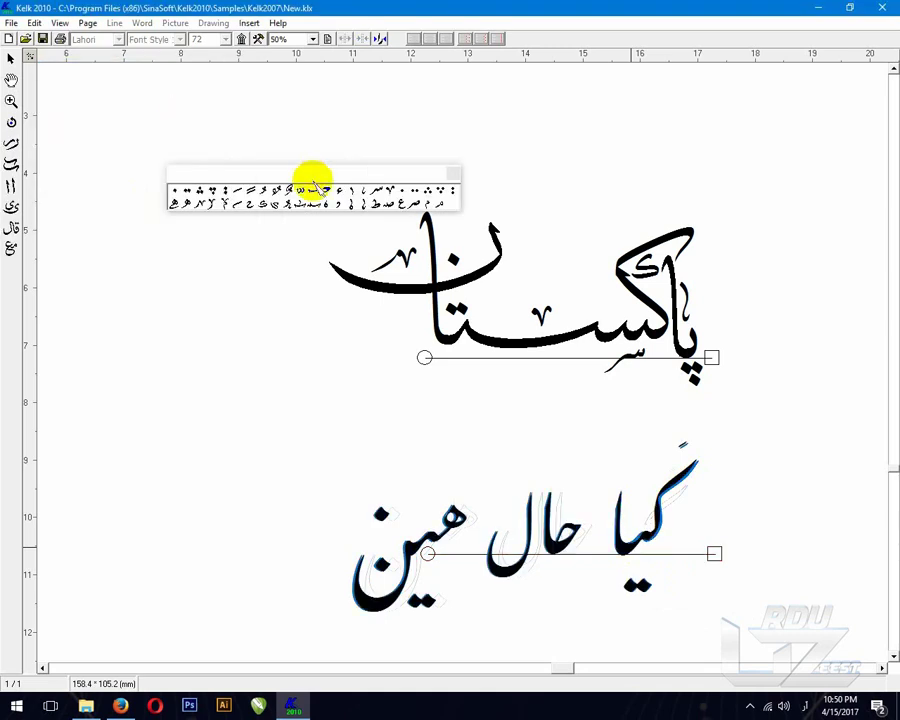
Step: Change "کیا" to the fourth alternative shape in the first row of combinations
click(630, 557)
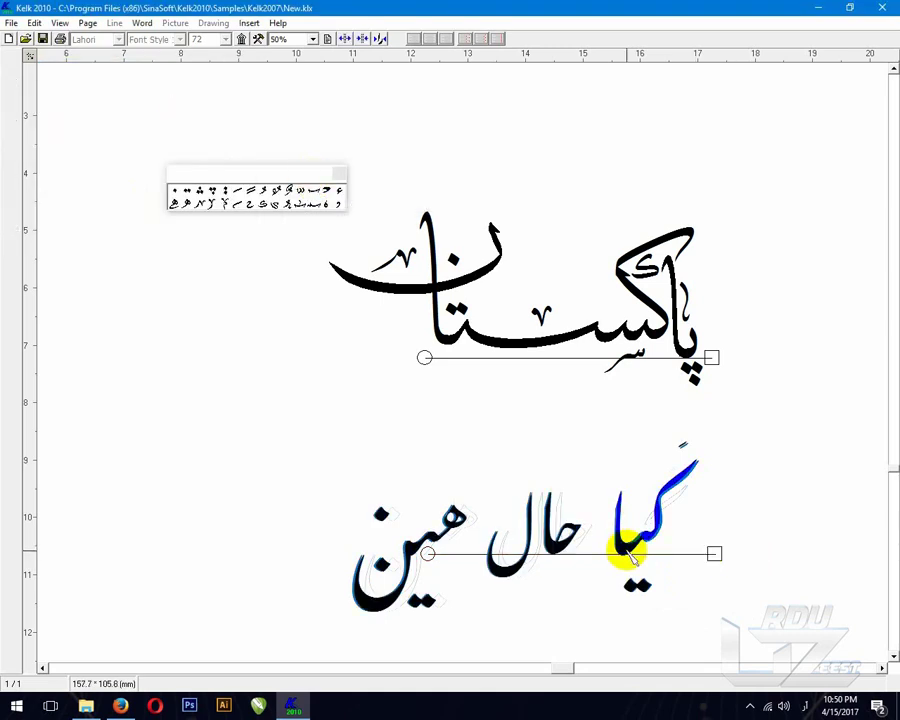
right_click(632, 553)
click(670, 620)
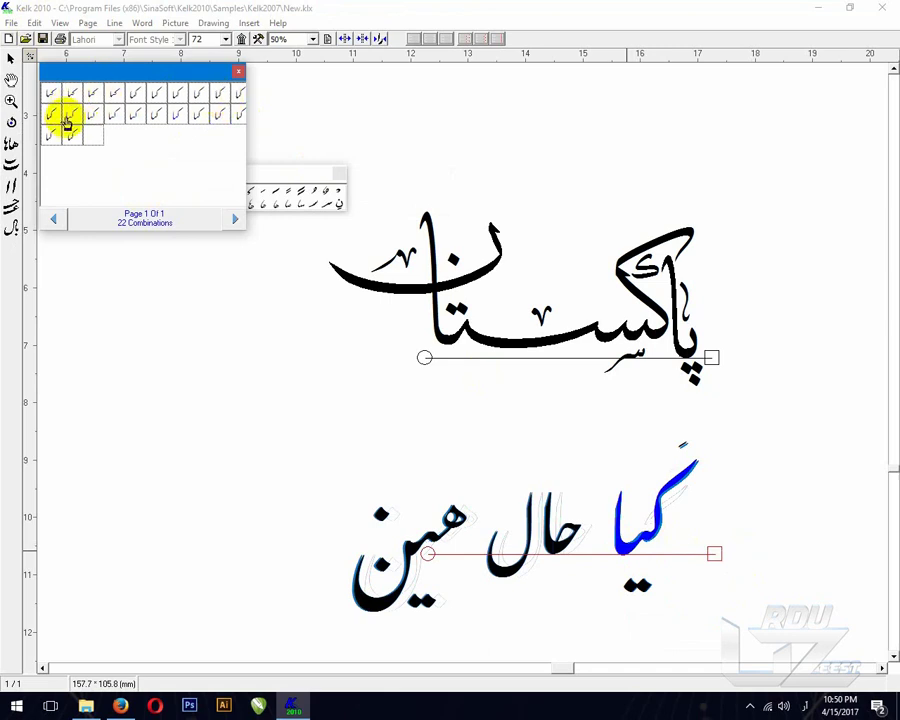
double_click(112, 94)
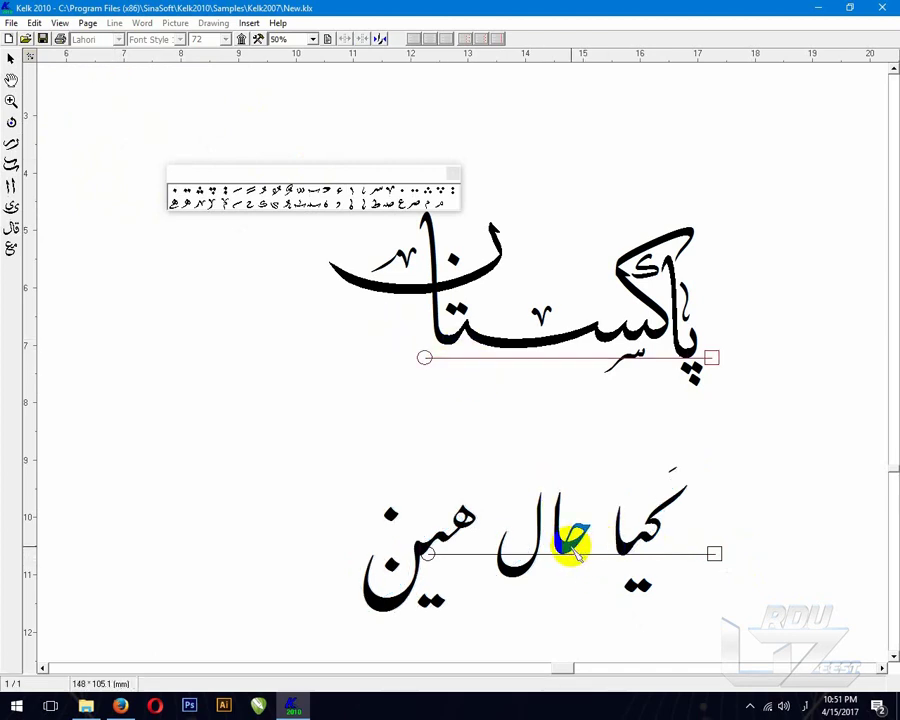
Step: Replace "حا" with its fourth alternative shape and move both parts of "حال" close beside "کیا"
right_click(570, 543)
click(615, 617)
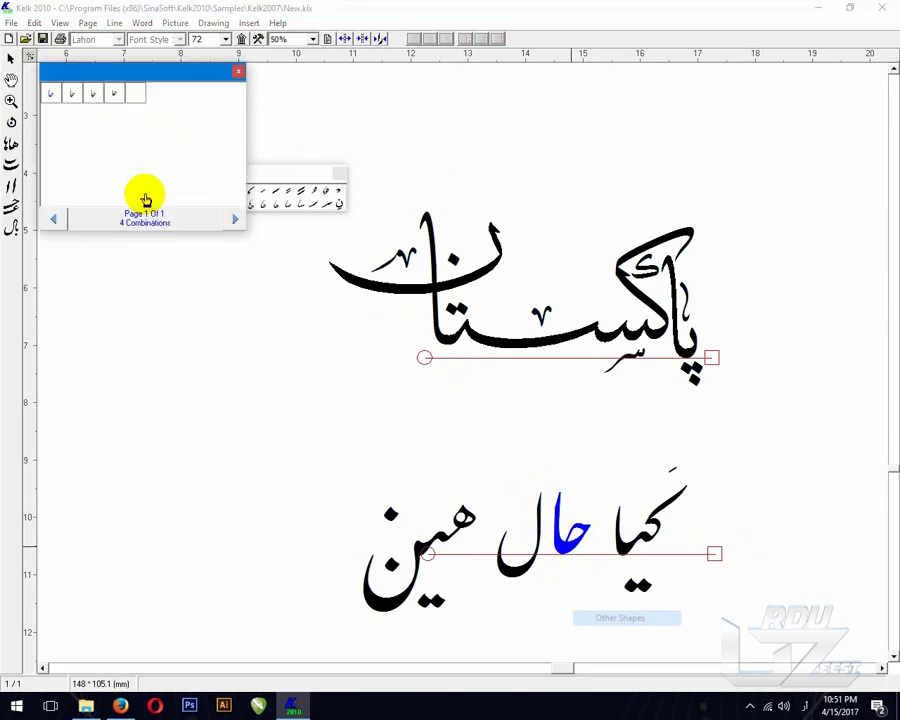
double_click(112, 93)
drag(591, 561, 540, 562)
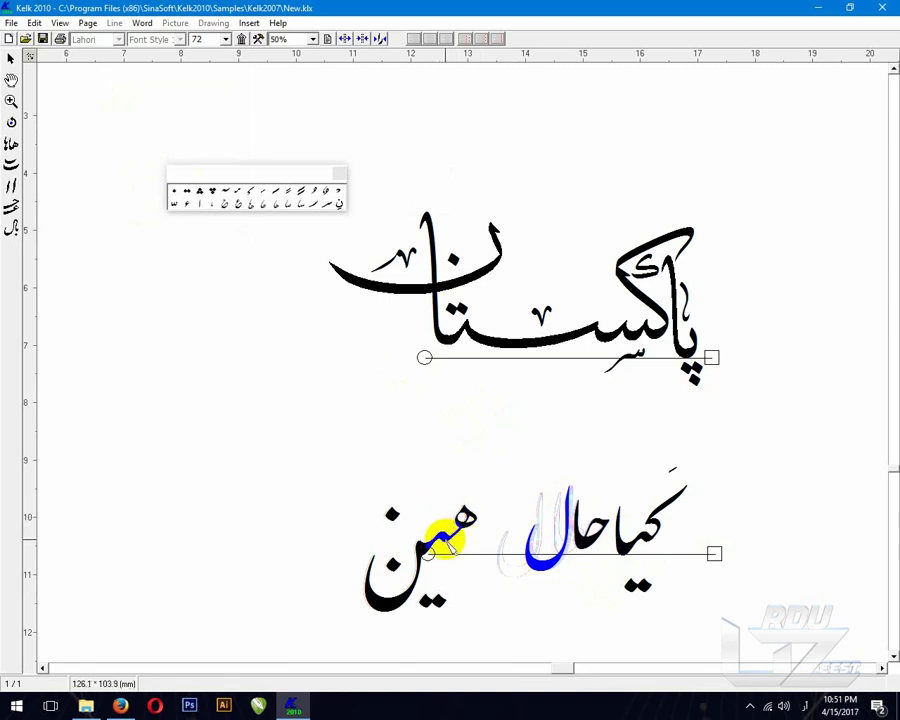
Step: Replace "ھین" with its eighth alternative shape and move the word and its two lower dots close beside "حال"
click(443, 538)
right_click(446, 540)
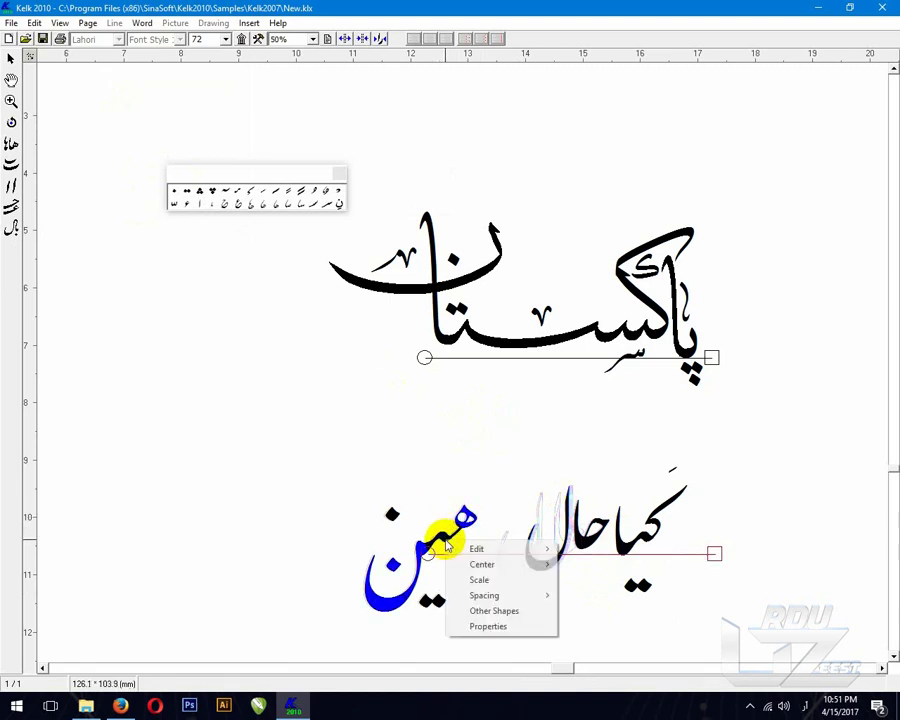
click(505, 611)
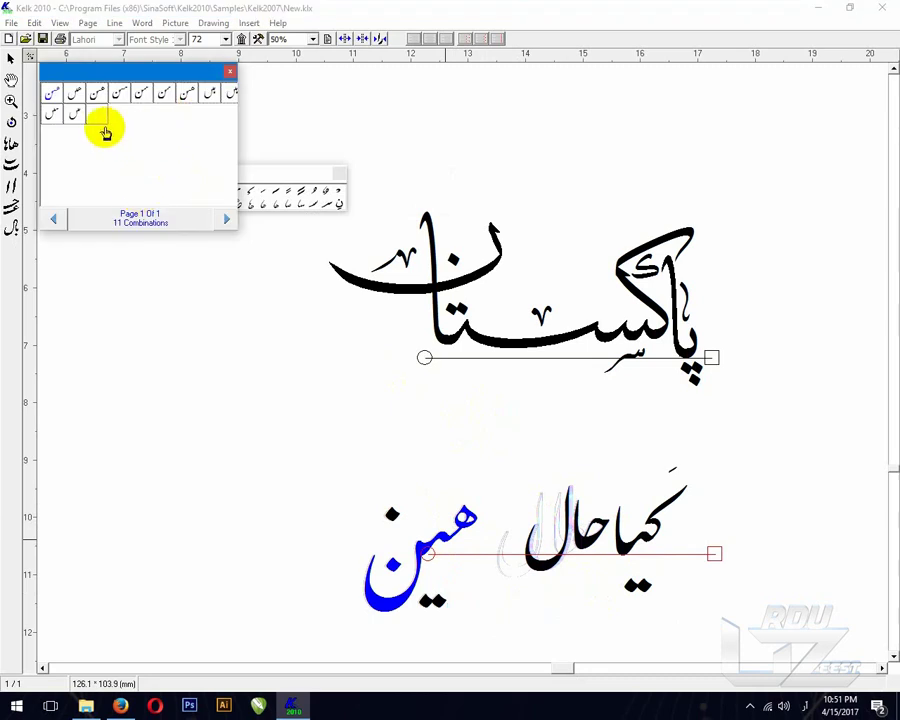
click(218, 95)
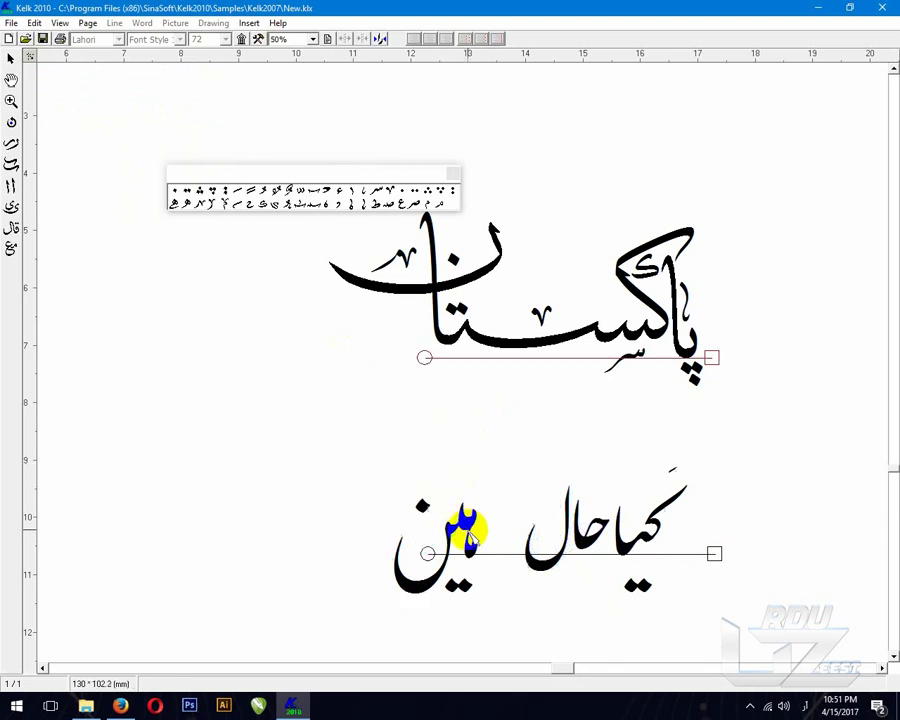
mouse_move(476, 548)
mouse_down()
mouse_move(500, 560)
mouse_move(518, 553)
mouse_move(460, 536)
mouse_move(474, 534)
mouse_up()
drag(492, 585, 472, 591)
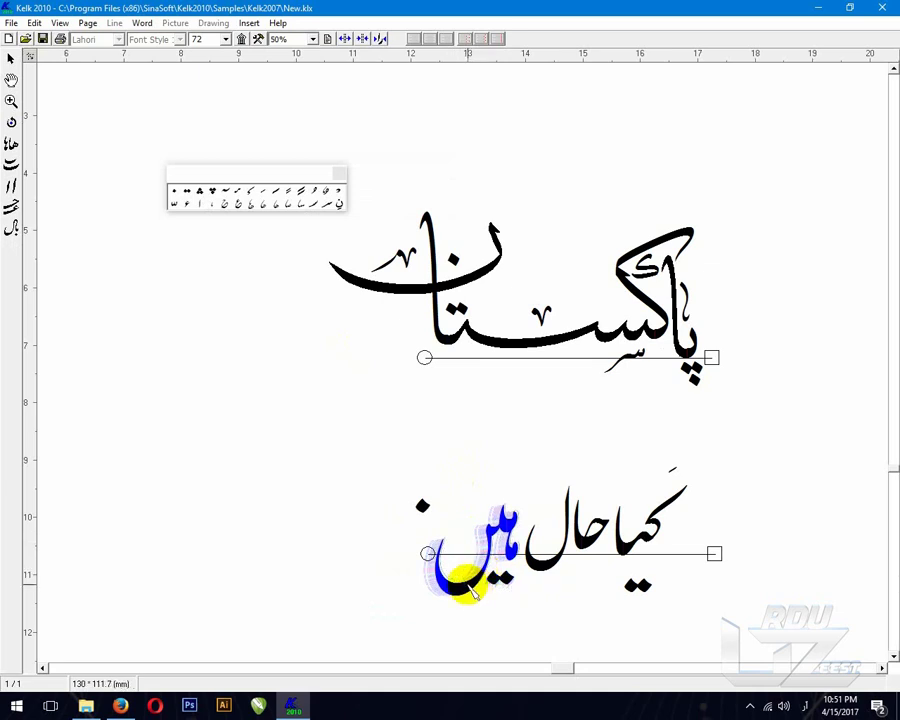
Step: Change the last word of the second line to the eleventh alternative shape, the final combination offered
right_click(482, 588)
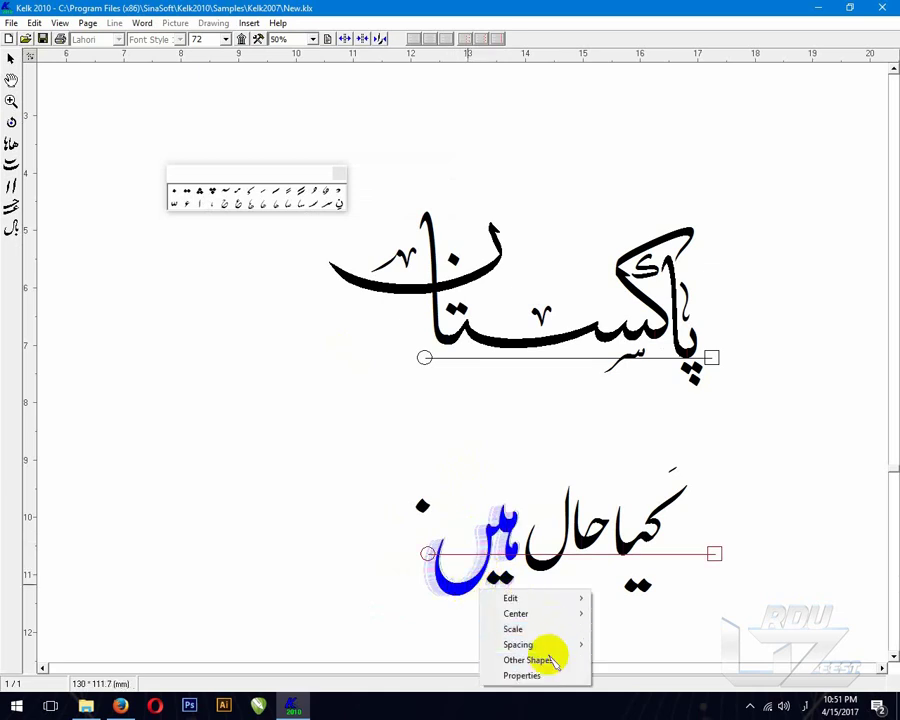
click(550, 661)
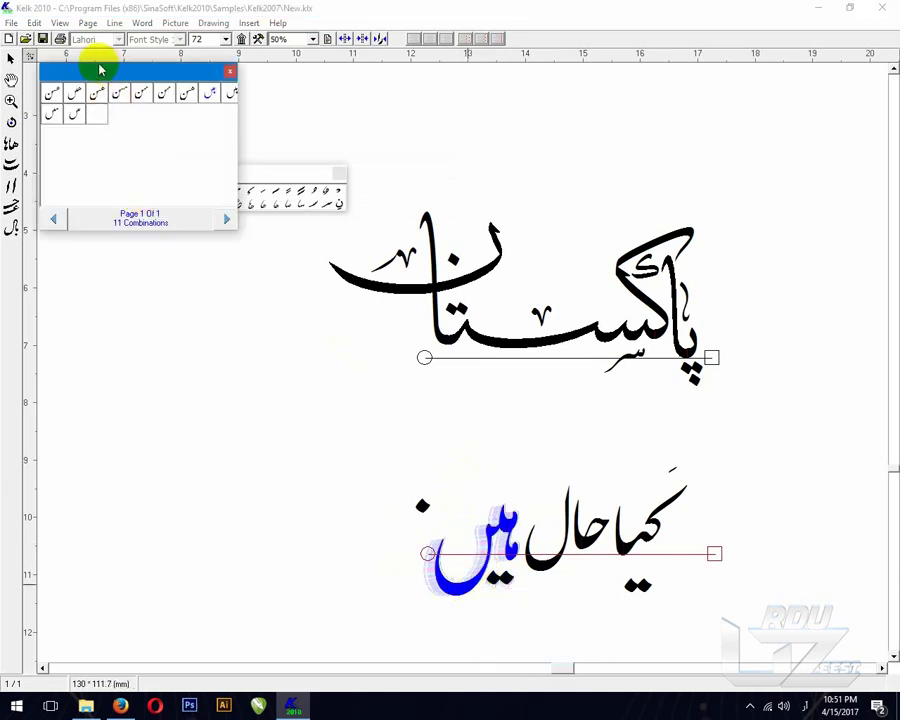
click(75, 116)
Step: Add the small comma-like hook mark from the second row of diacritics beneath the first letter of "ھین"
click(506, 522)
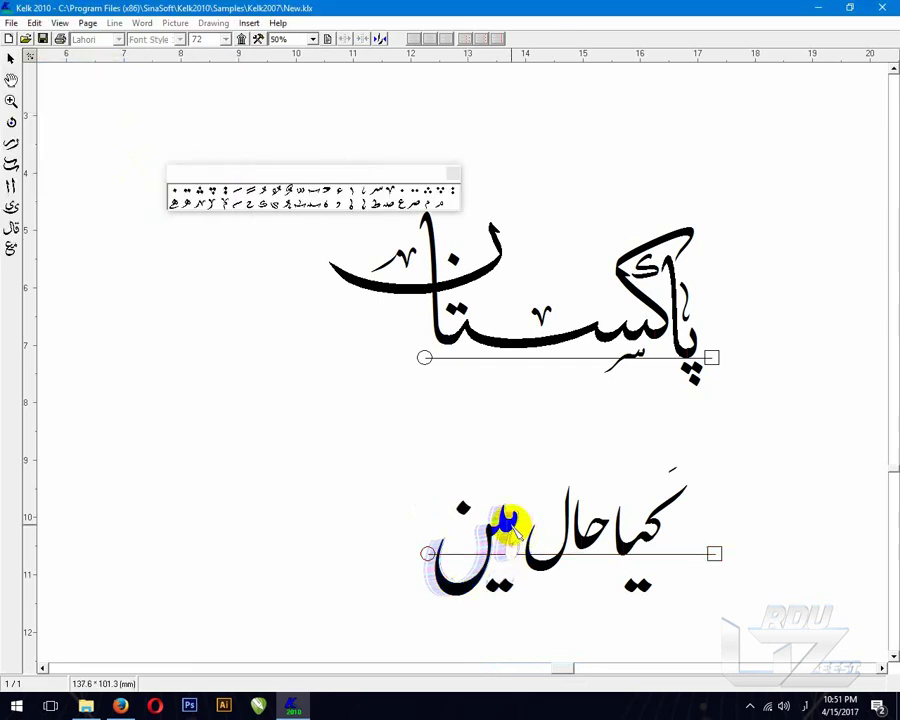
click(506, 520)
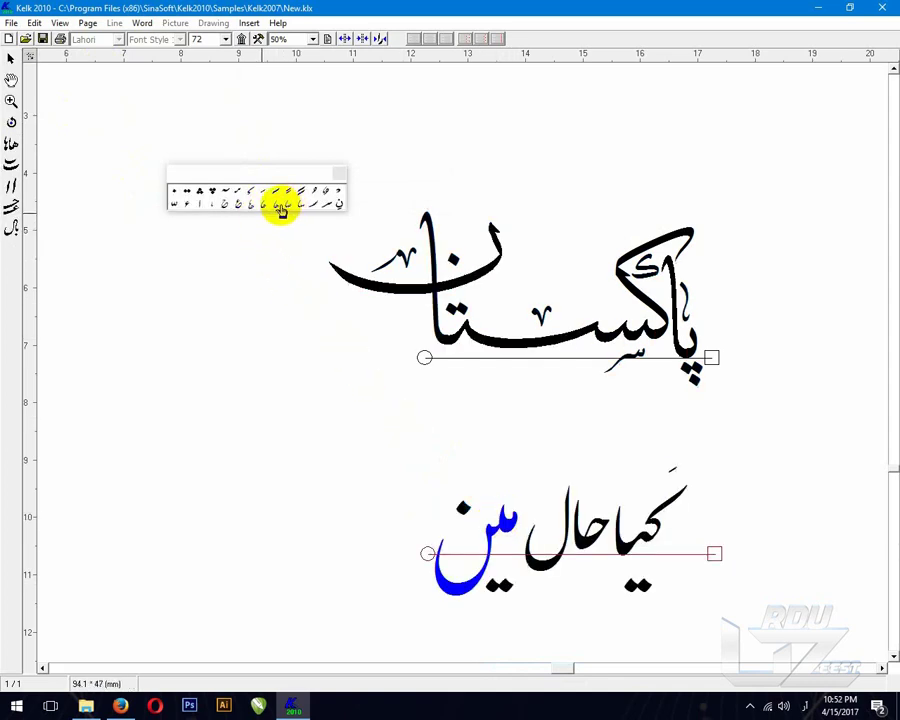
click(211, 208)
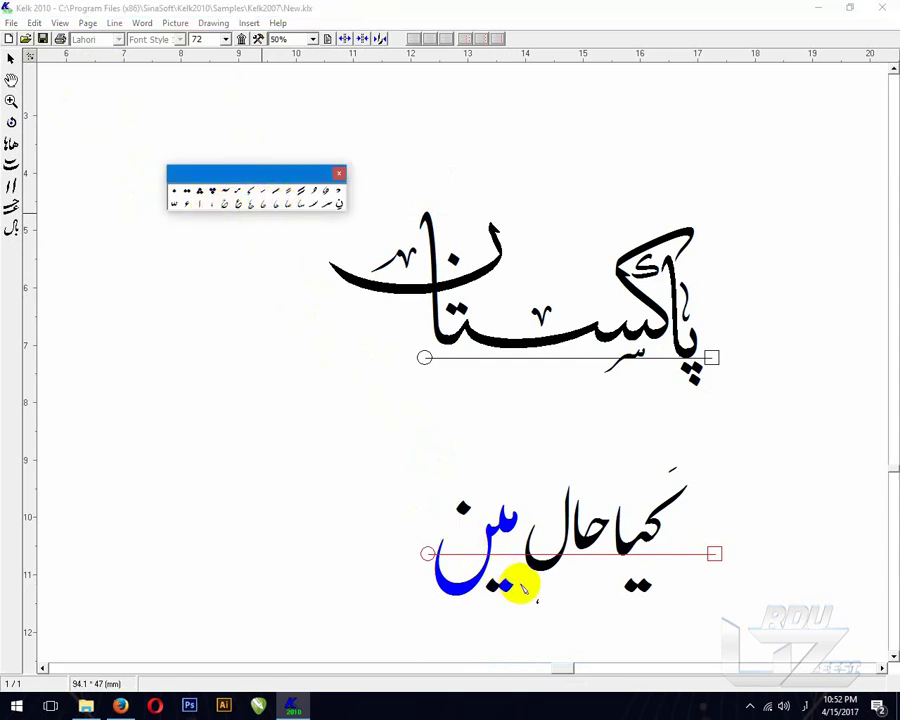
click(510, 545)
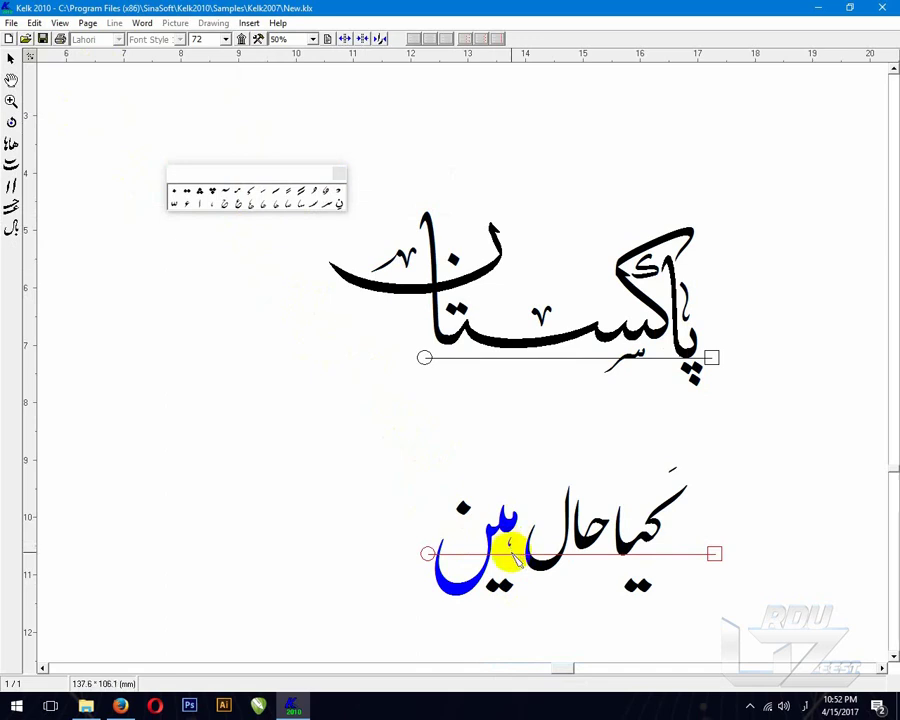
click(512, 546)
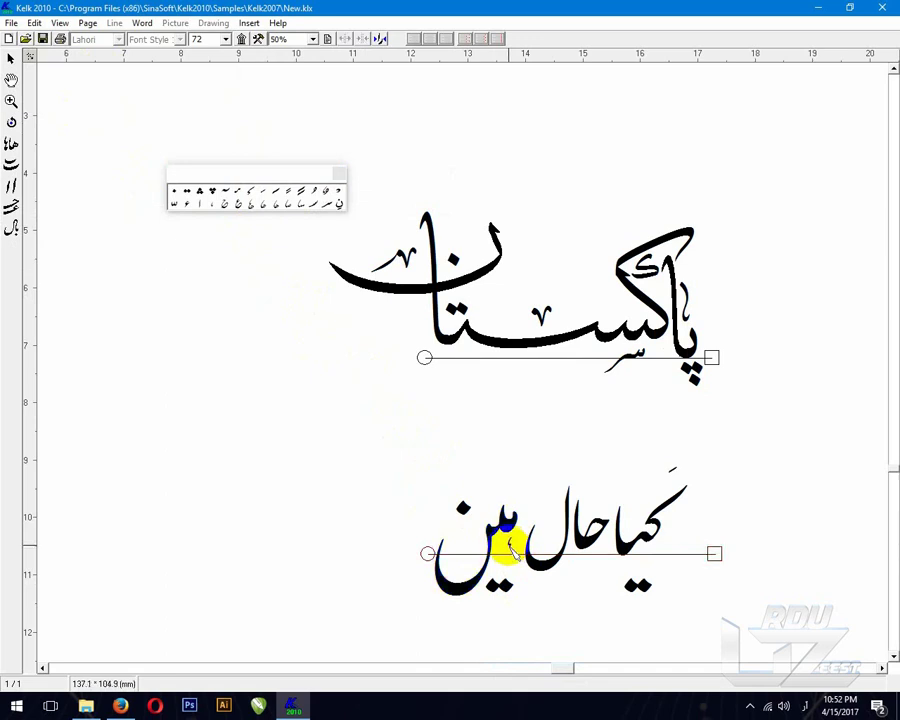
Step: Set the hook mark's size to 200 and move it close beneath the first letter of "ھین"
right_click(512, 548)
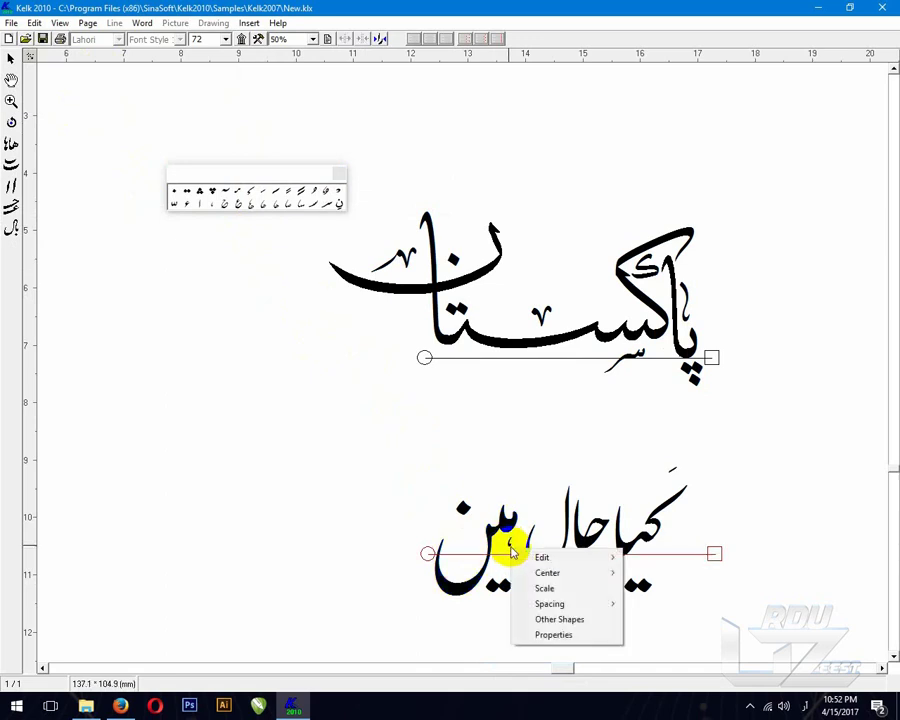
click(552, 635)
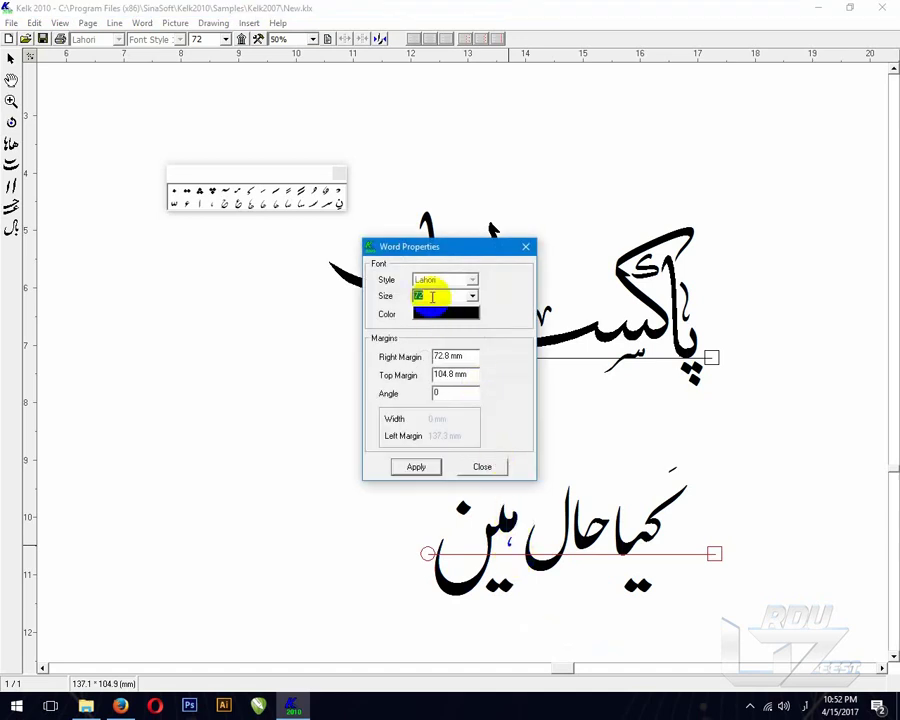
text(100)
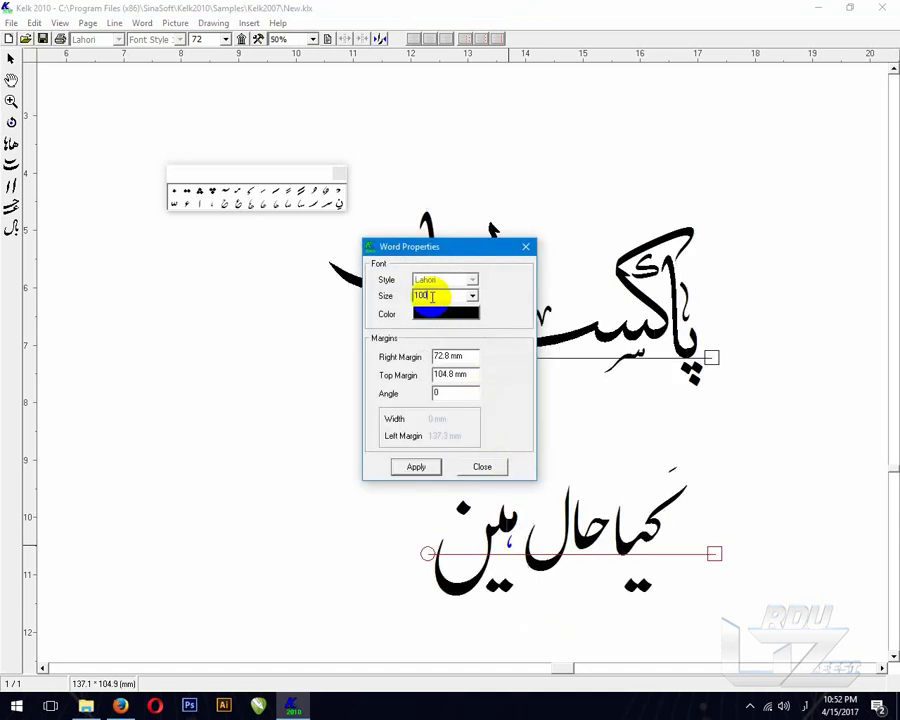
drag(432, 297, 410, 296)
text(2)
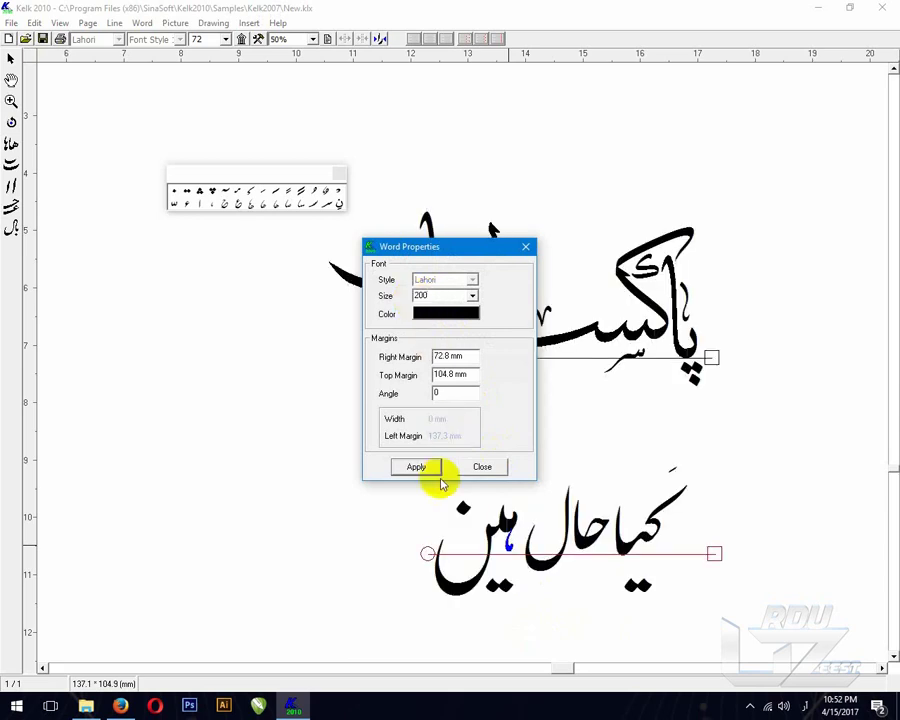
click(418, 467)
click(500, 515)
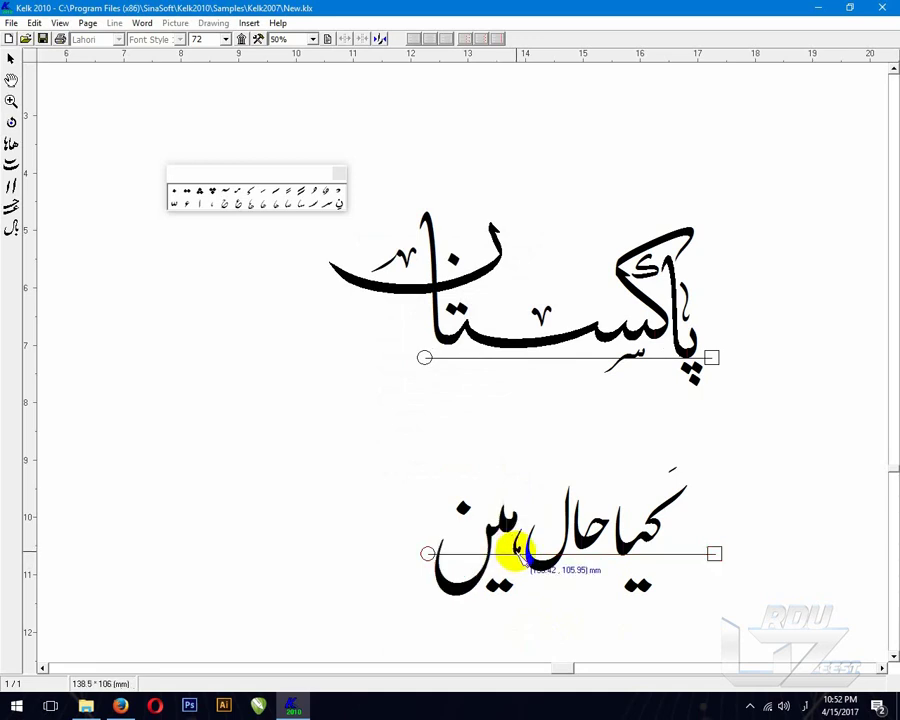
mouse_move(517, 553)
mouse_down()
mouse_move(508, 588)
mouse_move(515, 570)
mouse_up()
Step: Move the two lower dots of "ھین" up close beneath the word and set their size to 60
right_click(516, 594)
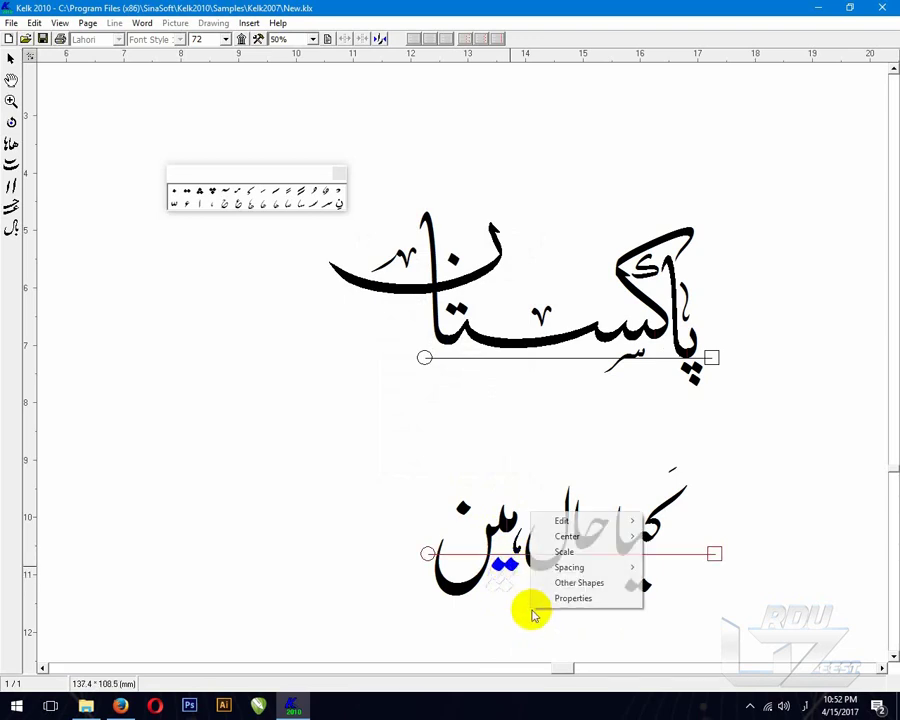
click(552, 596)
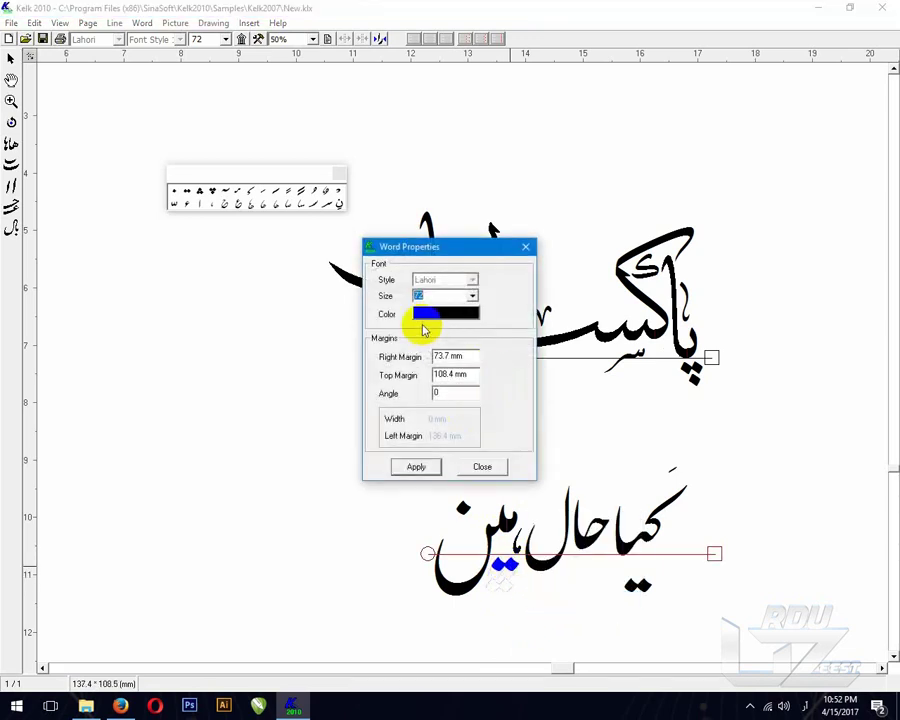
click(472, 296)
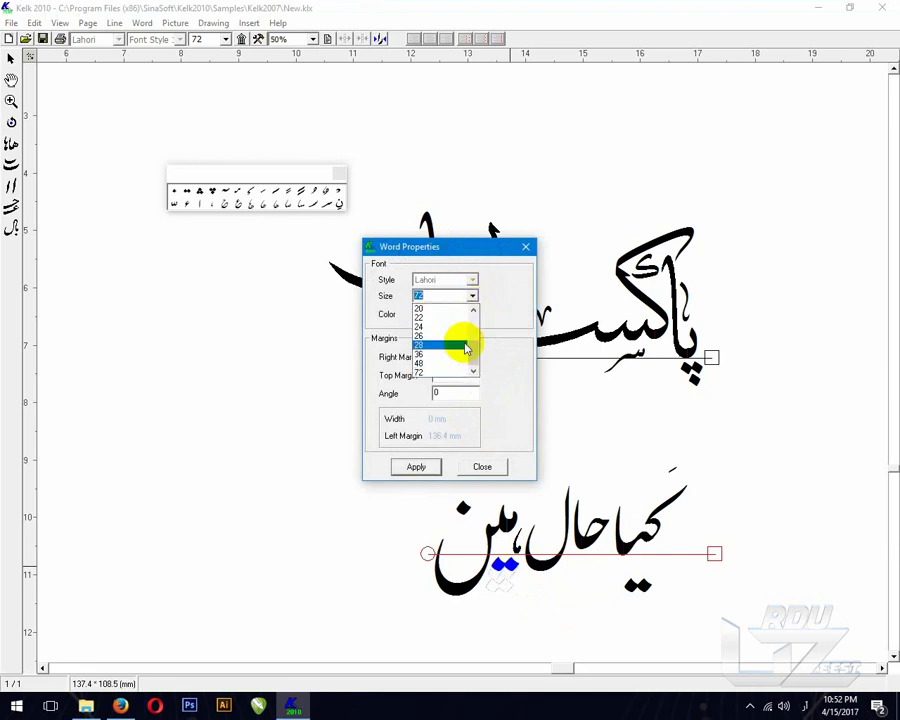
click(450, 363)
click(416, 466)
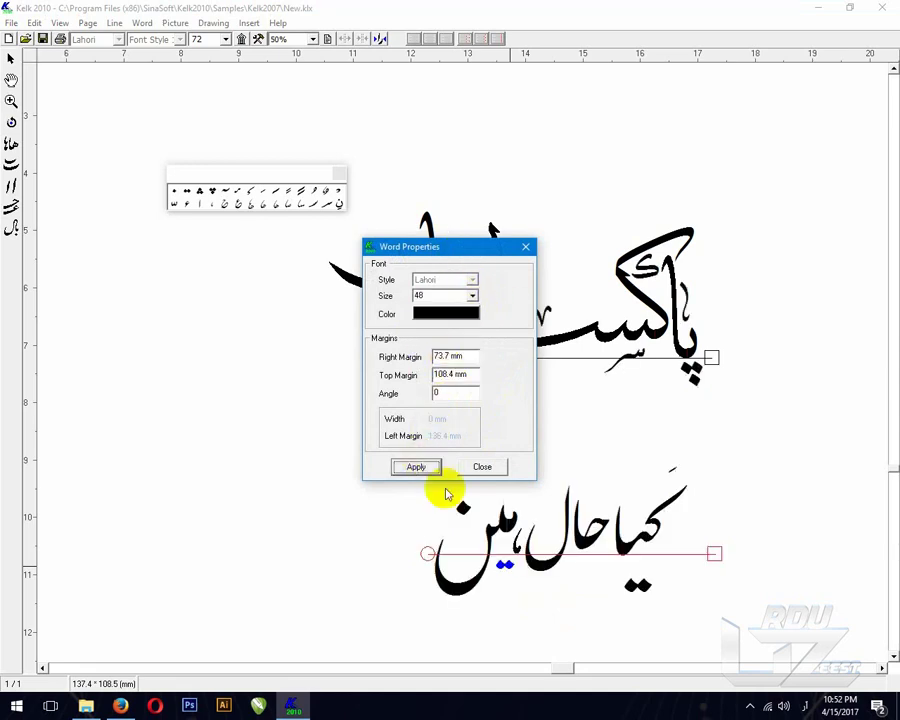
drag(465, 297, 400, 299)
text(60)
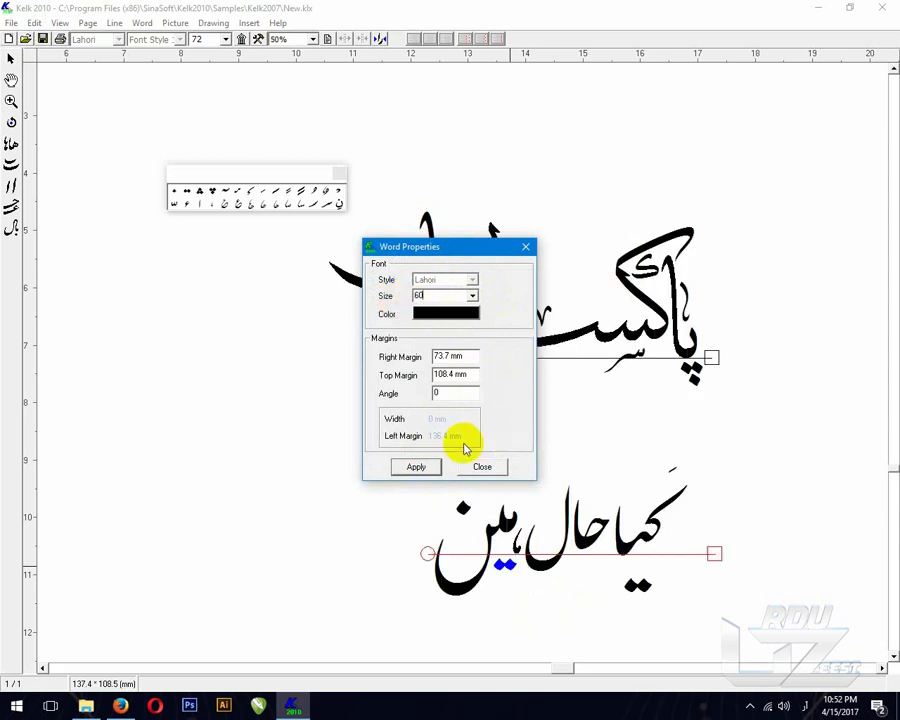
click(480, 467)
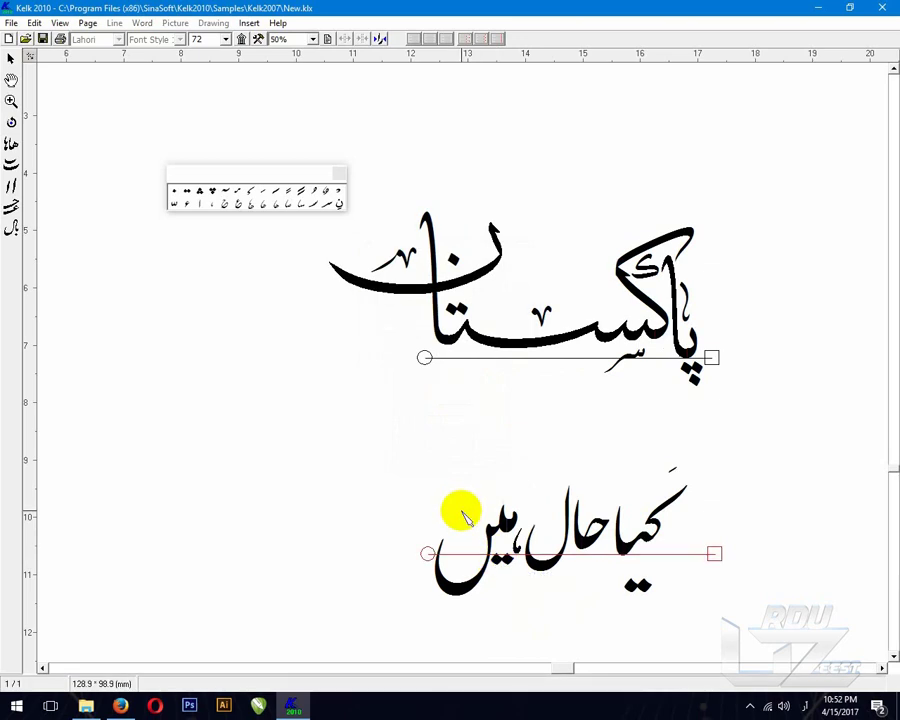
Step: Delete the single dot above "ھین" and the short stroke above "کیا"
click(672, 480)
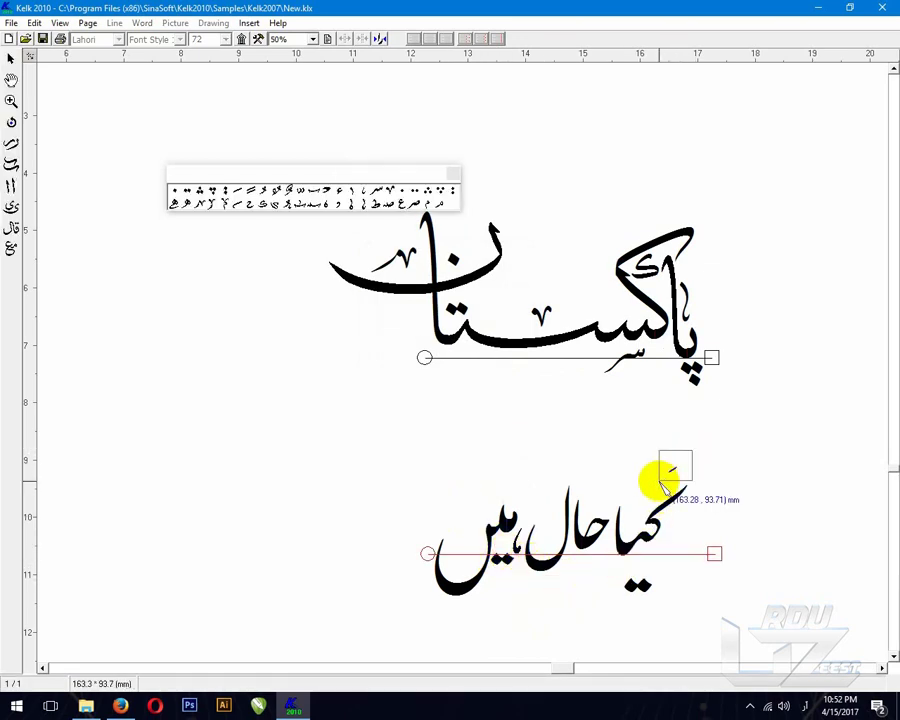
Step: Set the two dots below "کیا" to size 60 and move them up close beneath the word
click(634, 584)
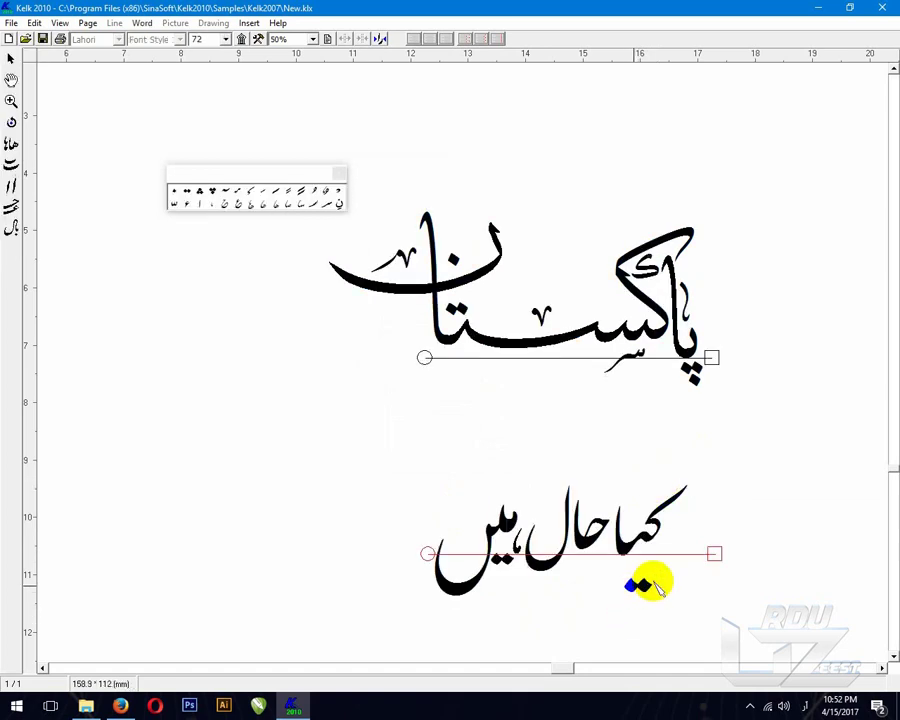
right_click(665, 592)
click(742, 668)
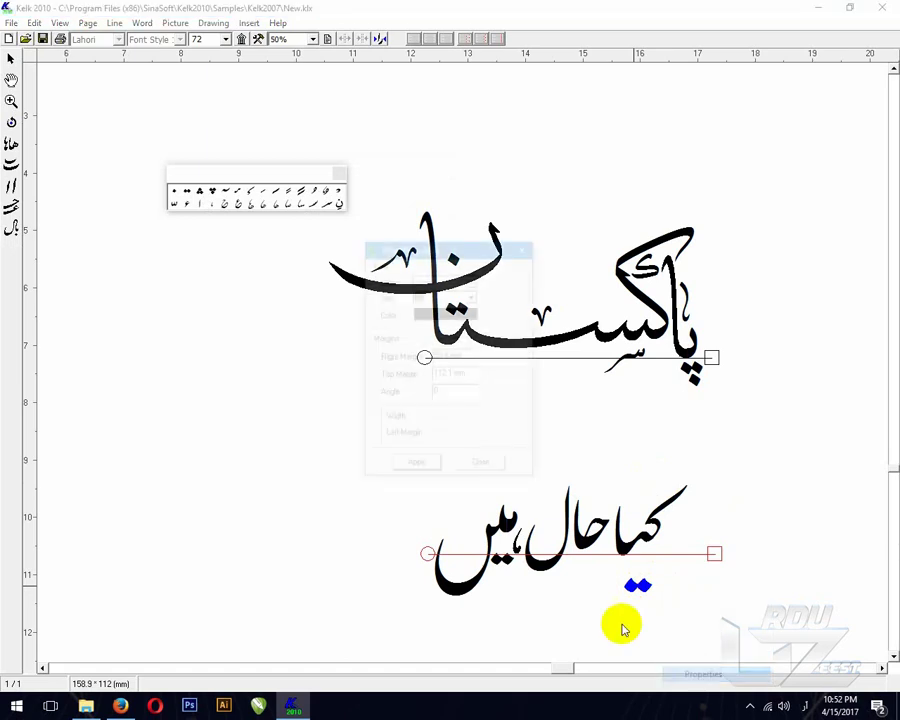
text(60)
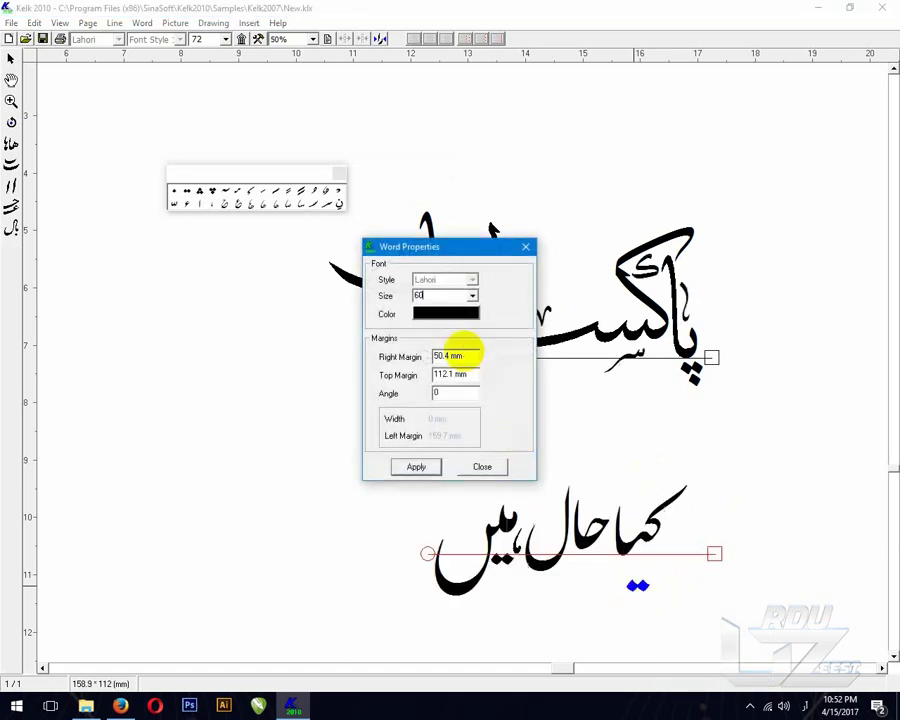
click(482, 466)
drag(630, 584, 622, 567)
Step: Move the hook mark of "ھین" slightly up toward its first letter and deselect it
drag(518, 555, 521, 544)
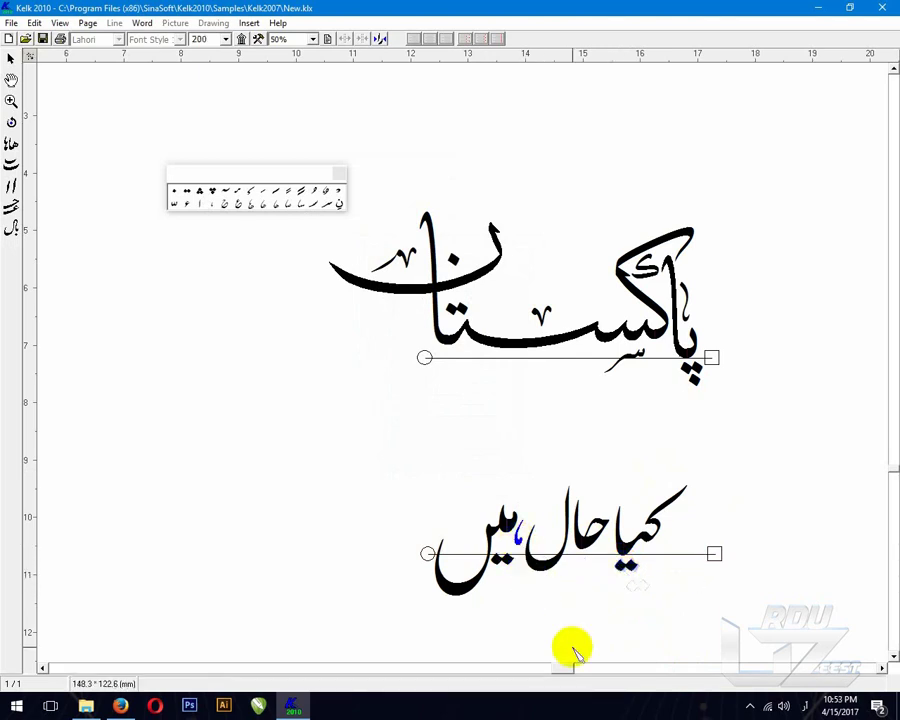
click(343, 467)
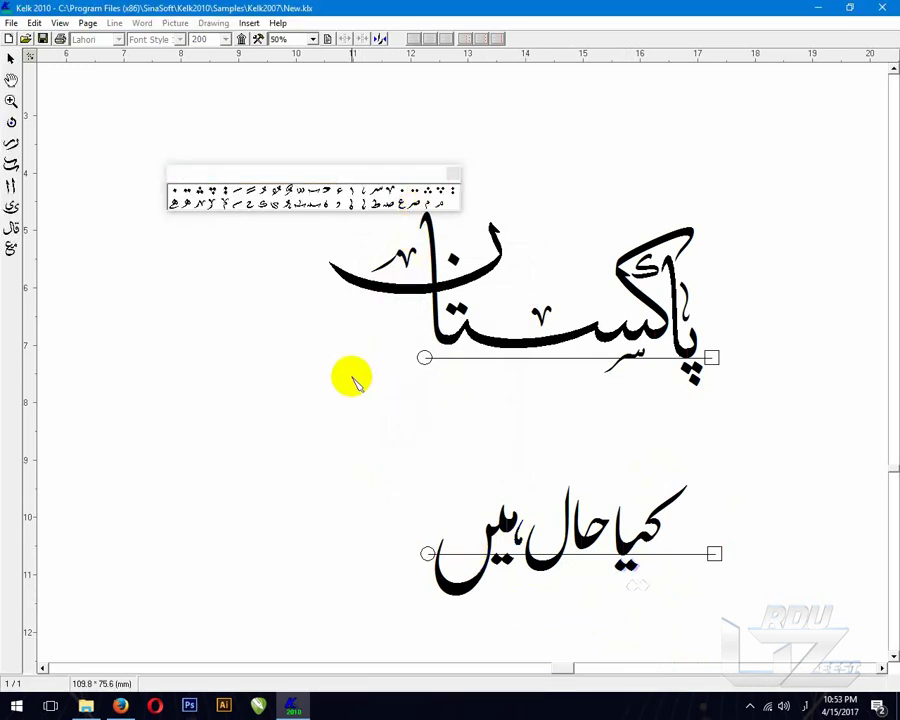